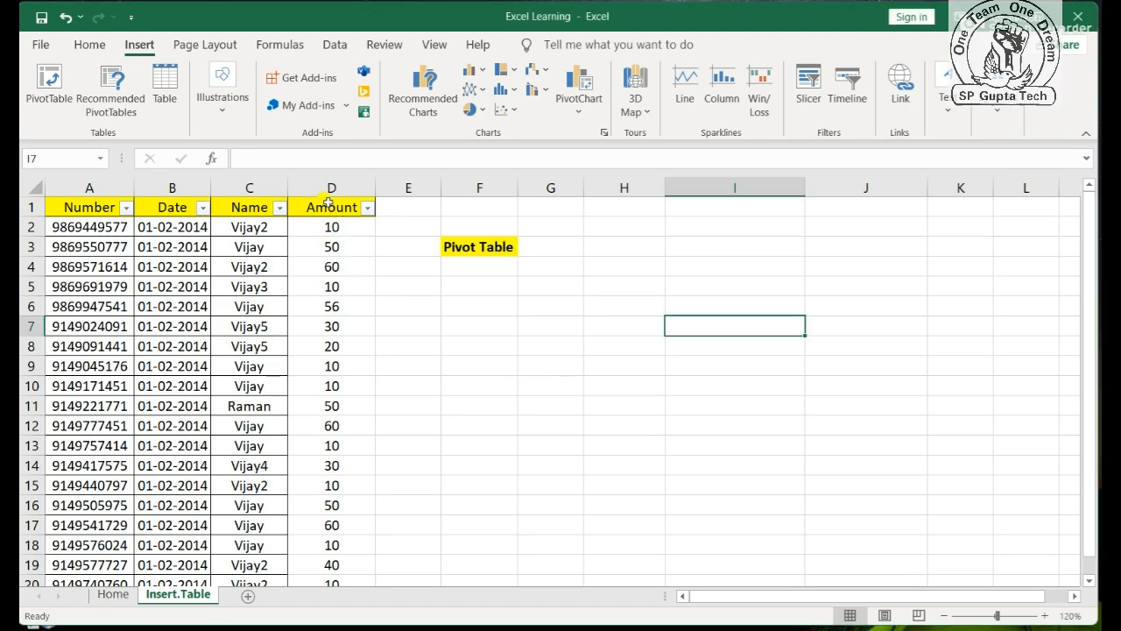
Examine the extent of the data table A1:D23 and its column headers from Number to Amount
key(ctrl+Left)
key(ctrl+Left)
key(ctrl+Up)
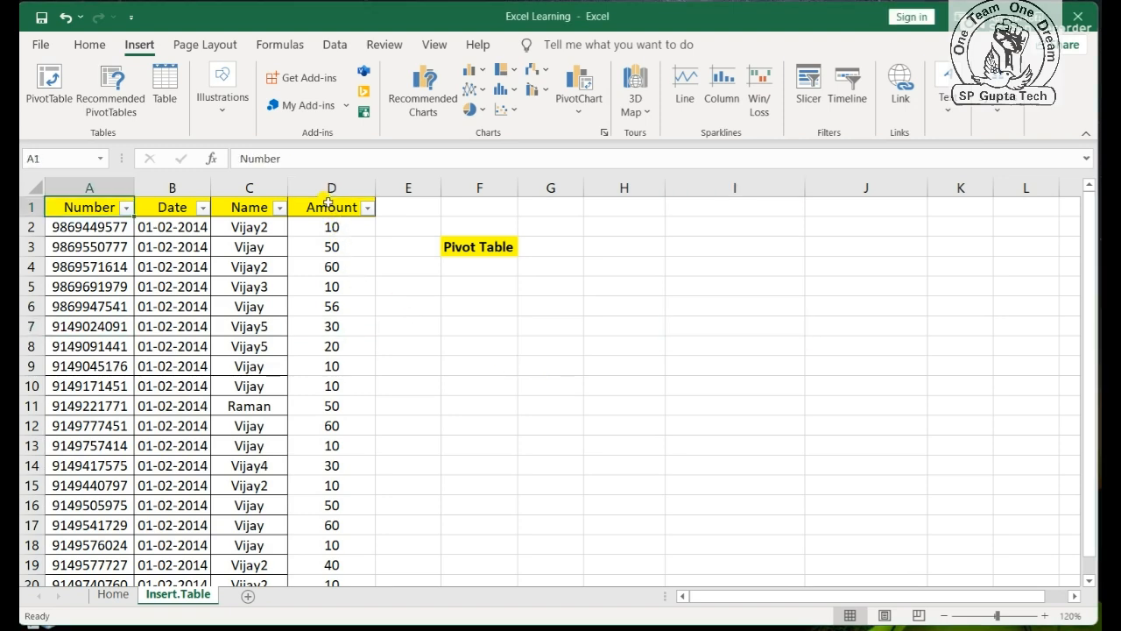
key(ctrl+shift+Right)
key(ctrl+shift+Down)
key(ctrl+Home)
key(Right)
key(Right)
key(Right)
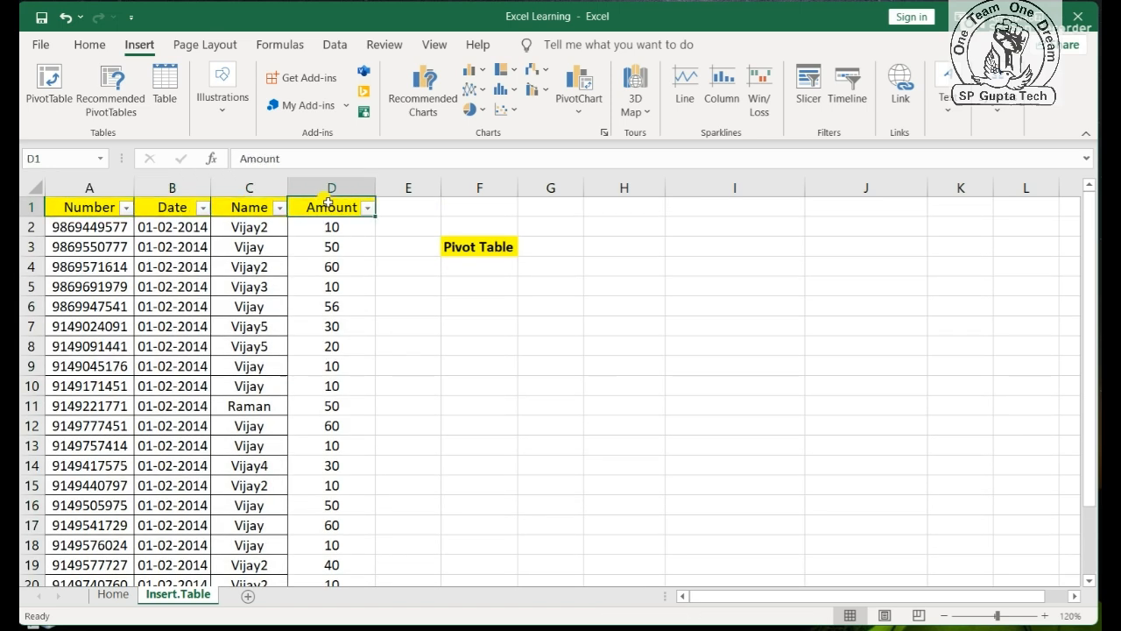
key(Left)
key(Left)
key(Left)
key(ctrl+shift+Right)
key(ctrl+shift+Down)
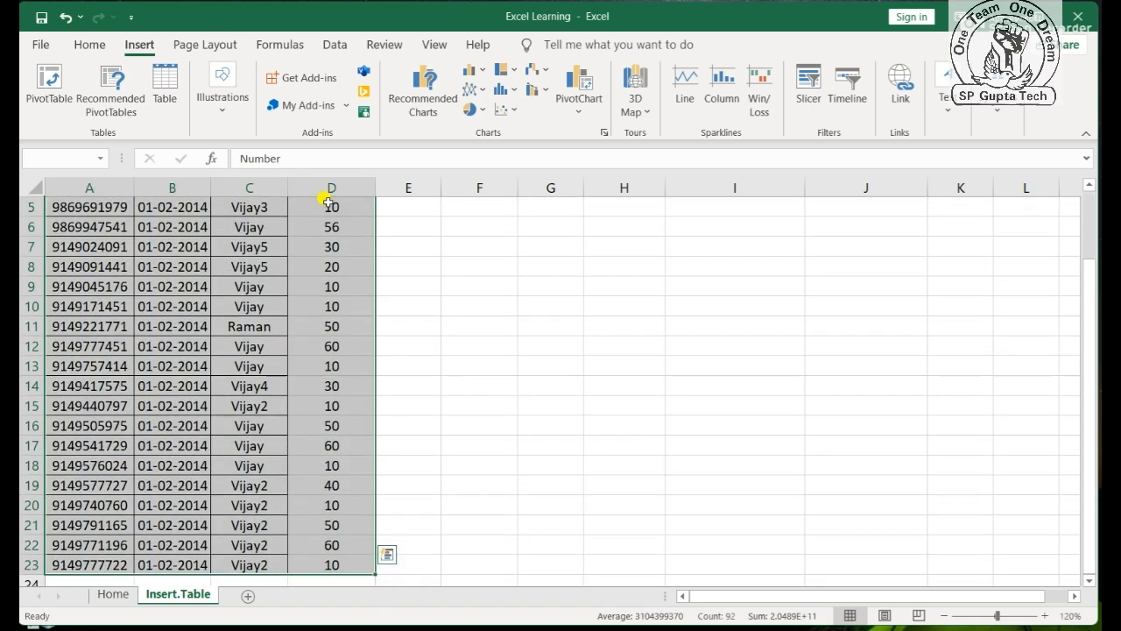
key(ctrl+Home)
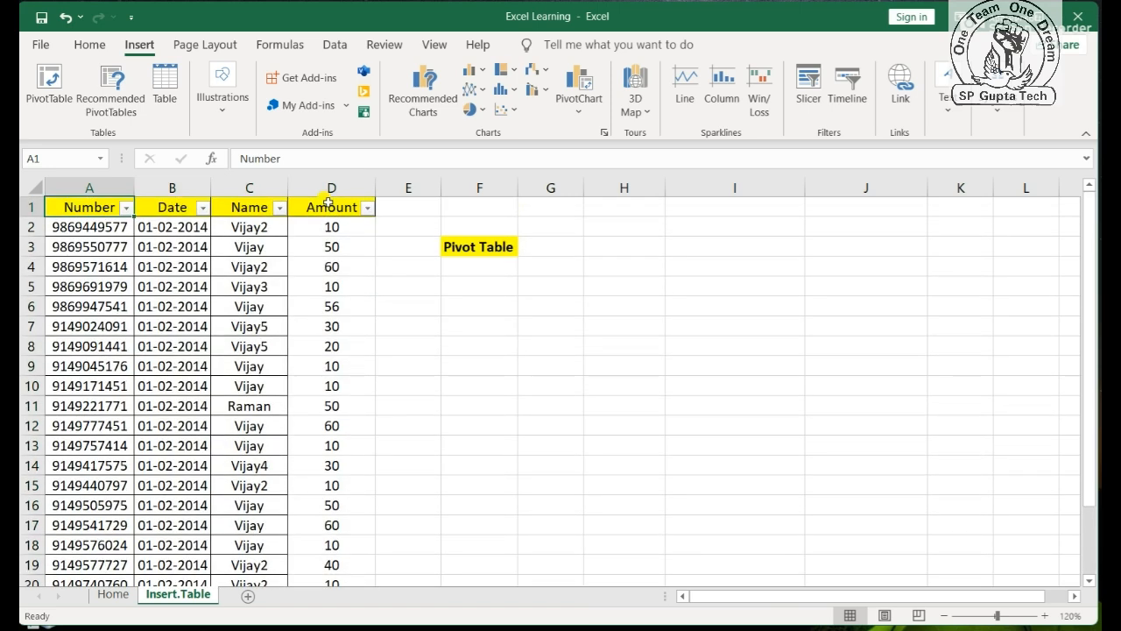
key(ctrl+shift+Right)
key(ctrl+shift+Down)
key(ctrl+Home)
Clear cells F1:F5 to remove the "Pivot Table" label beside the data
key(Right)
key(Right)
key(Right)
key(Right)
key(Right)
key(Down)
key(Up)
key(shift+Down)
key(shift+Down)
key(shift+Down)
key(shift+Down)
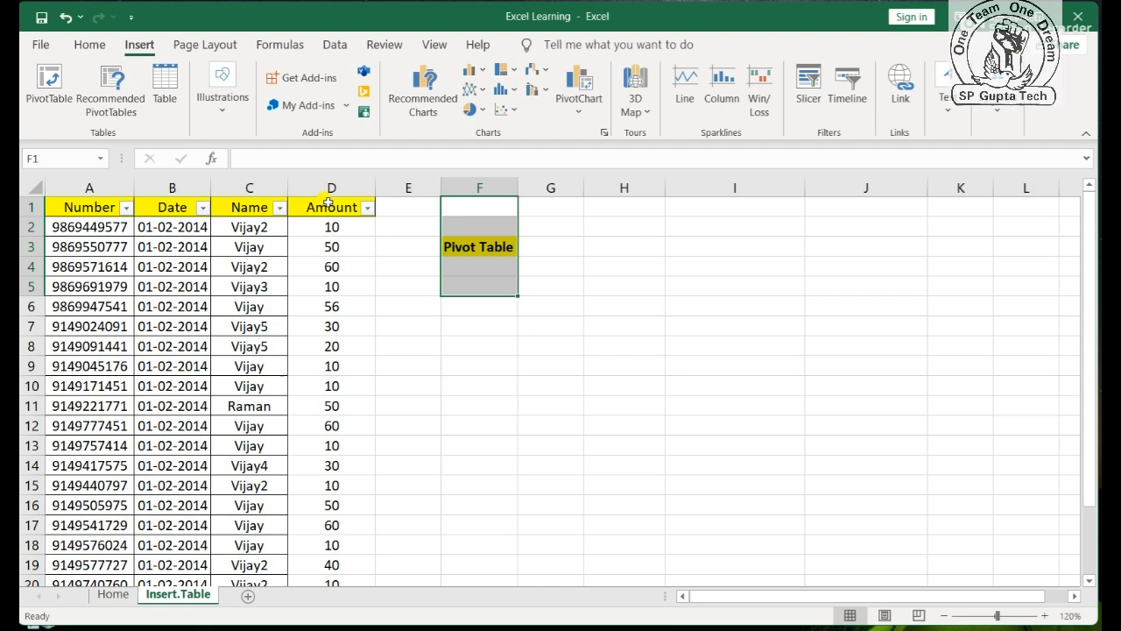
Filter the Name column to show only the second name in its value list
key(Left)
key(Left)
key(Left)
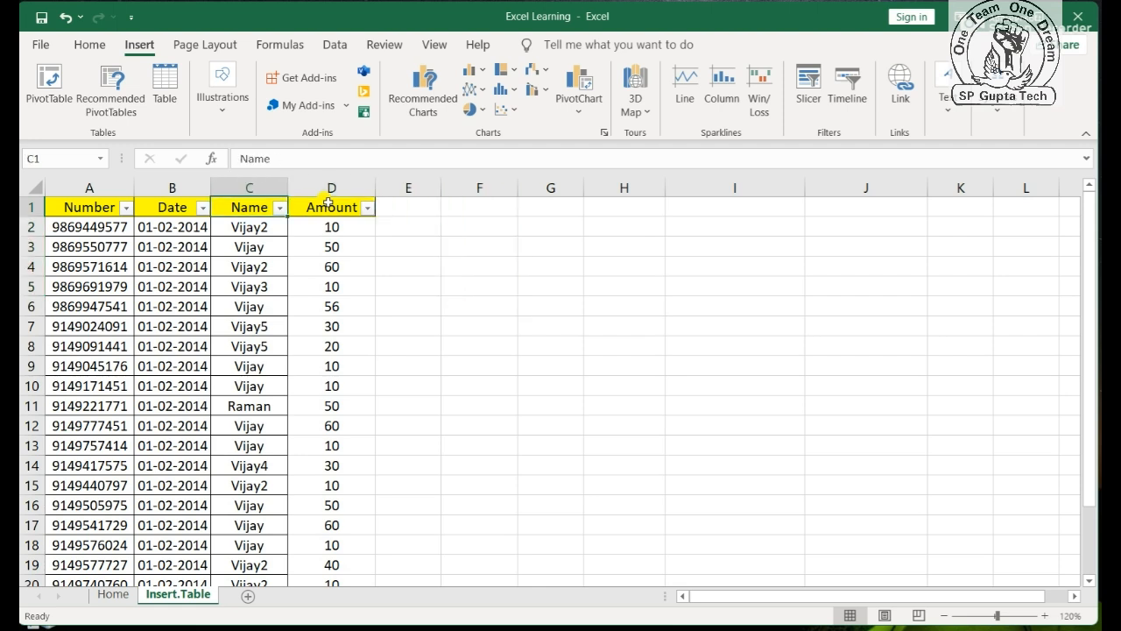
key(alt+Down)
key(Down)
key(Down)
key(Down)
key(Down)
key(Down)
key(Down)
key(Down)
key(Up)
key(space)
key(Down)
key(Down)
key(Down)
key(Up)
key(Up)
key(Down)
key(Down)
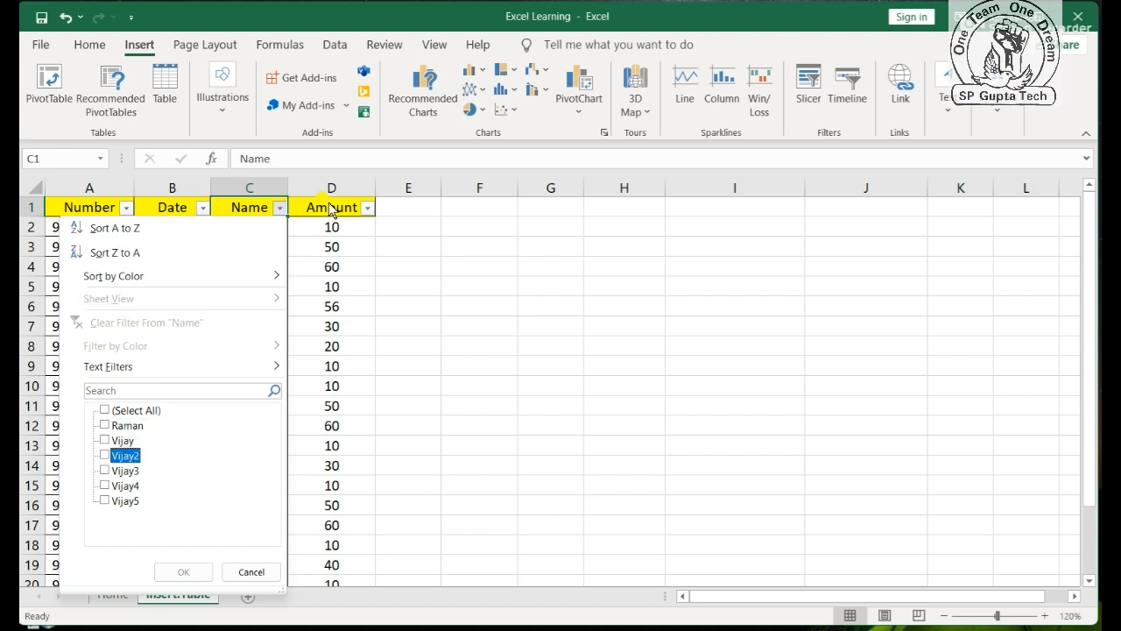
key(Up)
key(Up)
key(Down)
key(Down)
key(Up)
key(Up)
key(Down)
key(Down)
key(Down)
key(Down)
key(Up)
key(Up)
key(Up)
key(space)
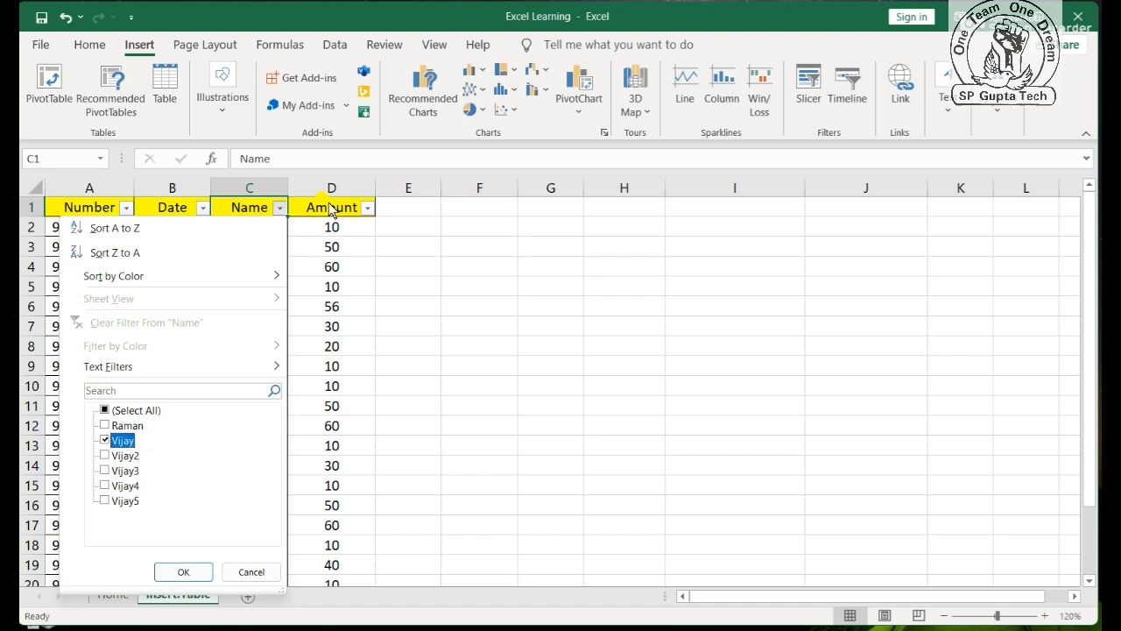
key(Return)
Review the filtered records and select the visible Amount values D3:D18 to check their sum
key(ctrl+shift+Down)
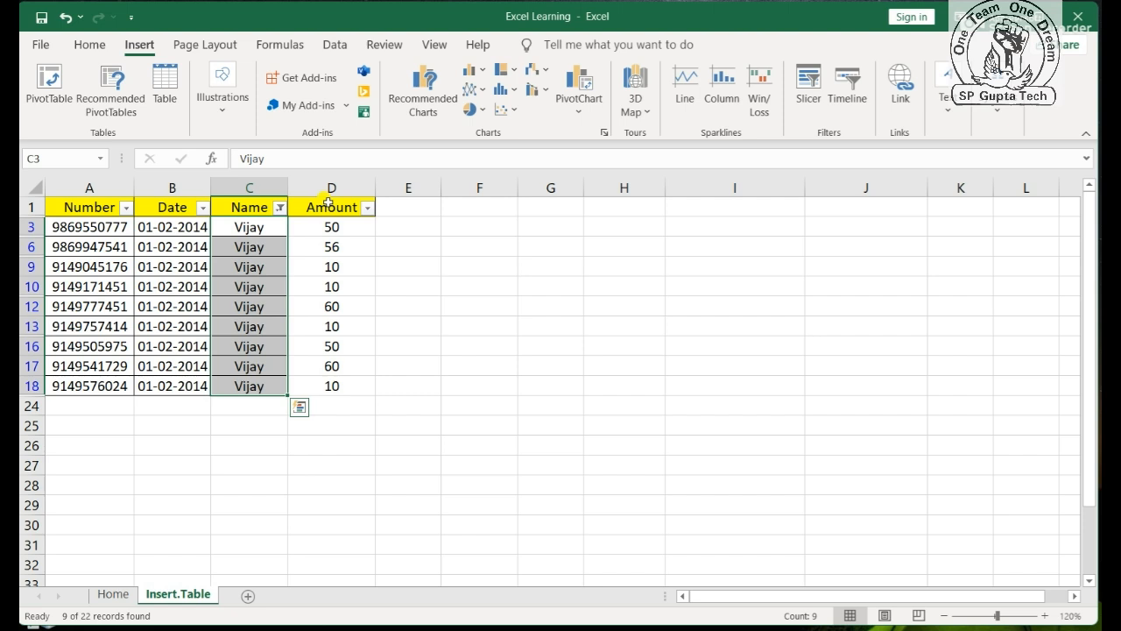
key(Left)
key(Left)
key(Right)
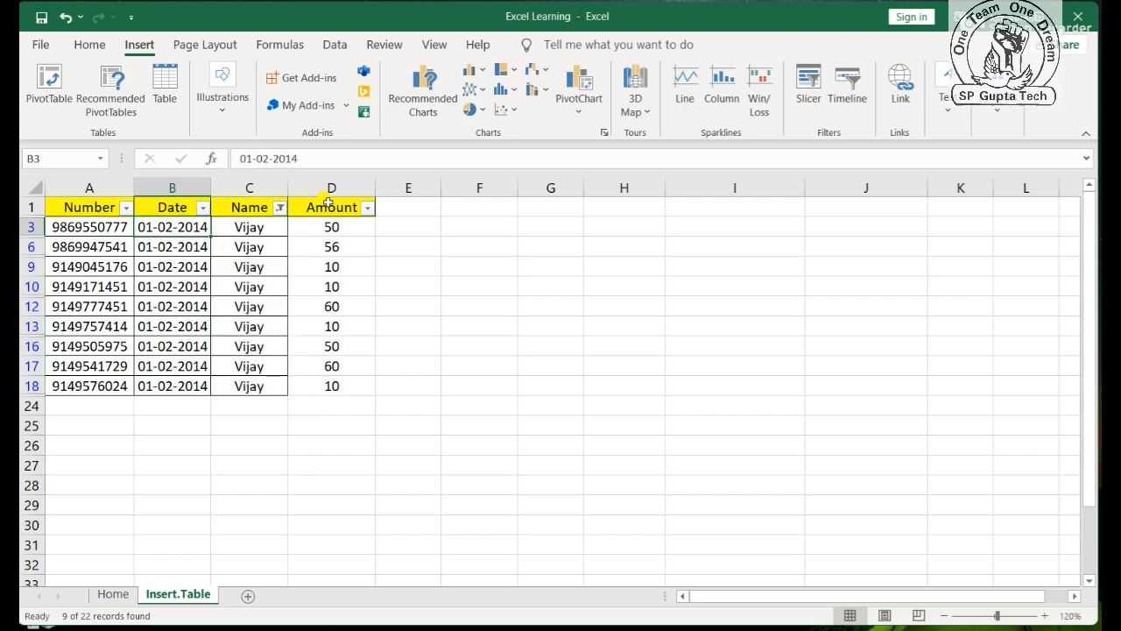
key(ctrl+shift+Down)
key(Right)
key(Right)
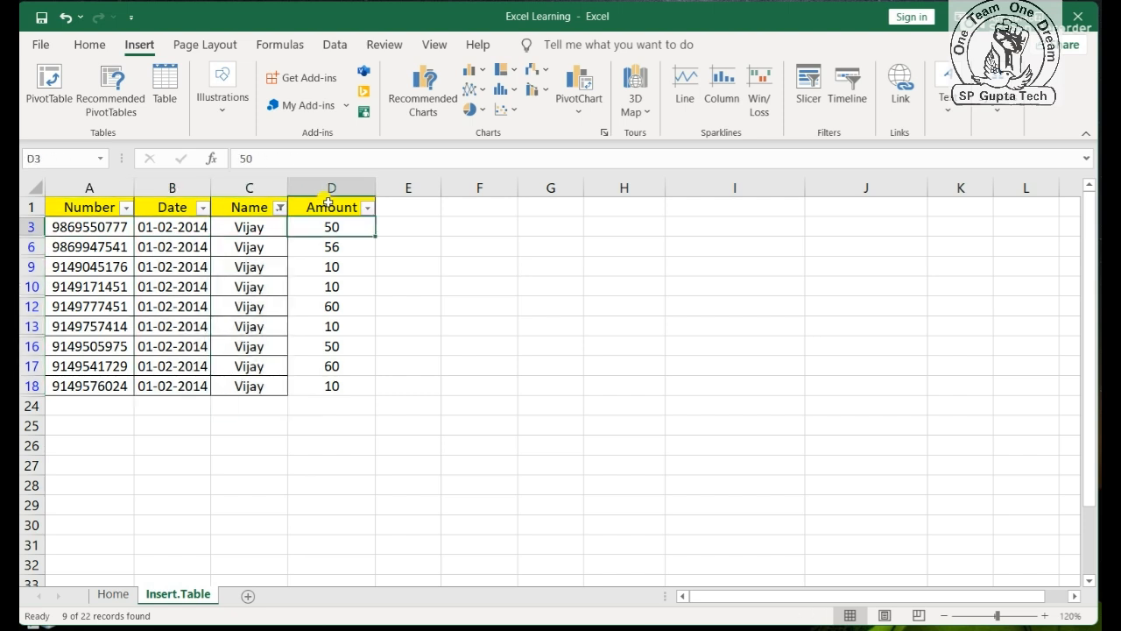
key(ctrl+Down)
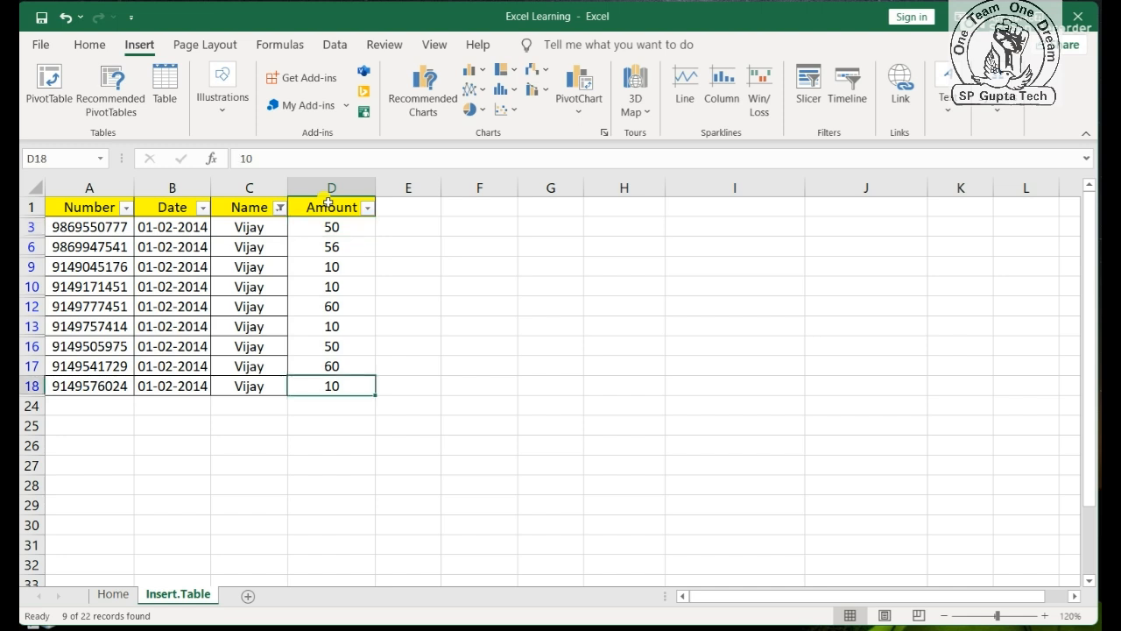
key(ctrl+Up)
key(Down)
key(ctrl+shift+Down)
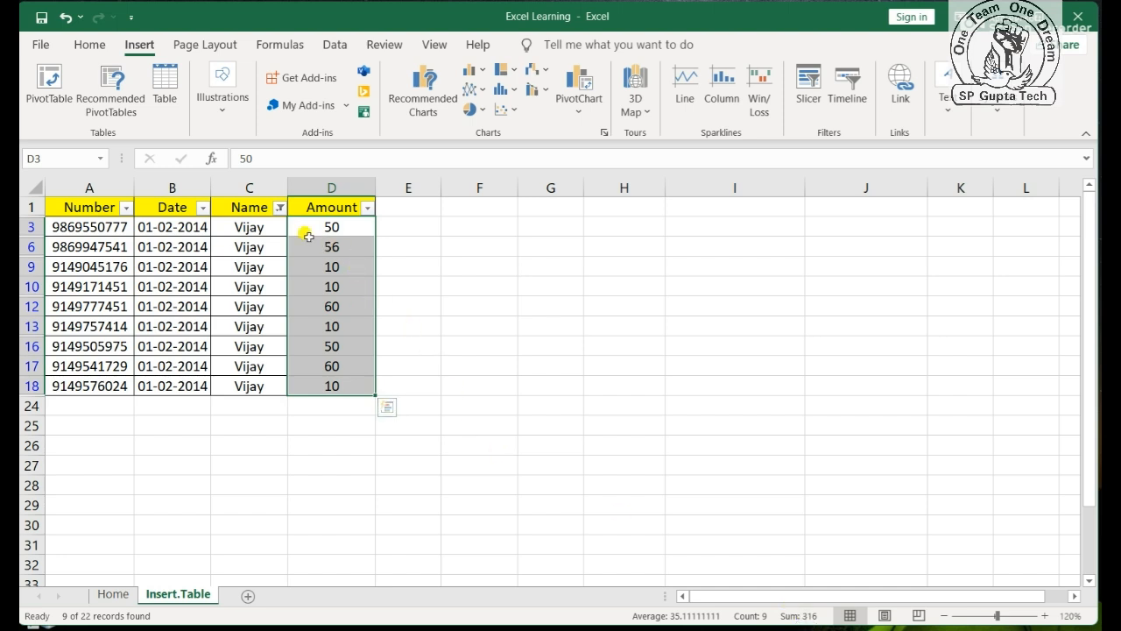
Change the Name column filter to show only the third name in its value list
click(292, 212)
click(279, 207)
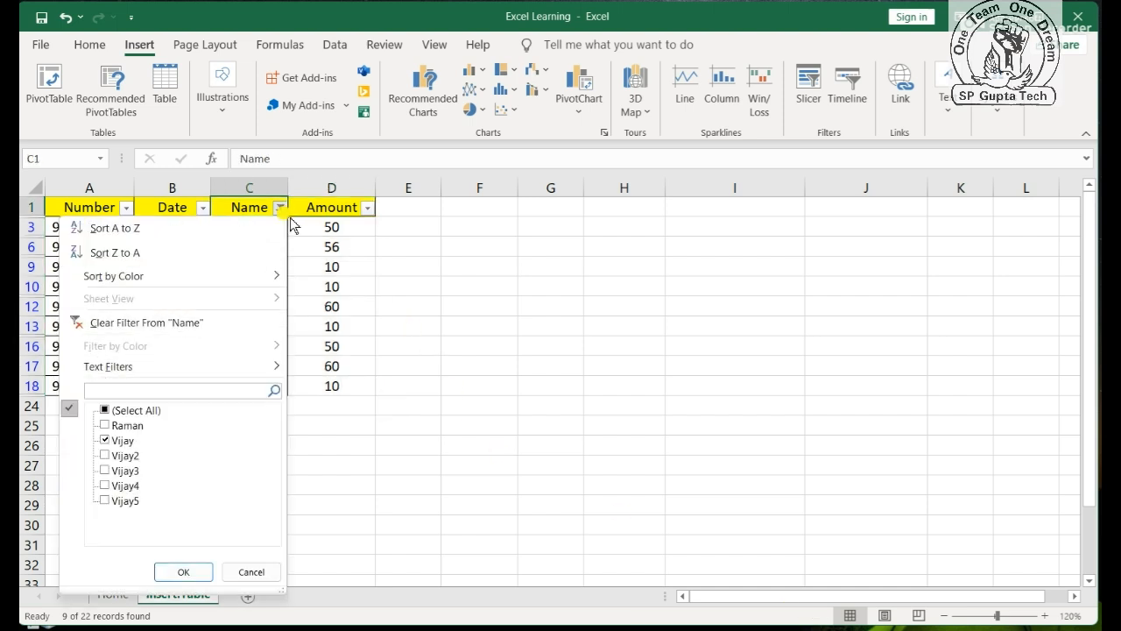
key(Up)
key(space)
key(Down)
key(space)
key(Return)
Check the visible Amount values of the records filtered by the third name
key(Down)
key(Right)
key(Up)
key(Left)
key(Down)
key(Right)
key(ctrl+shift+Down)
key(Up)
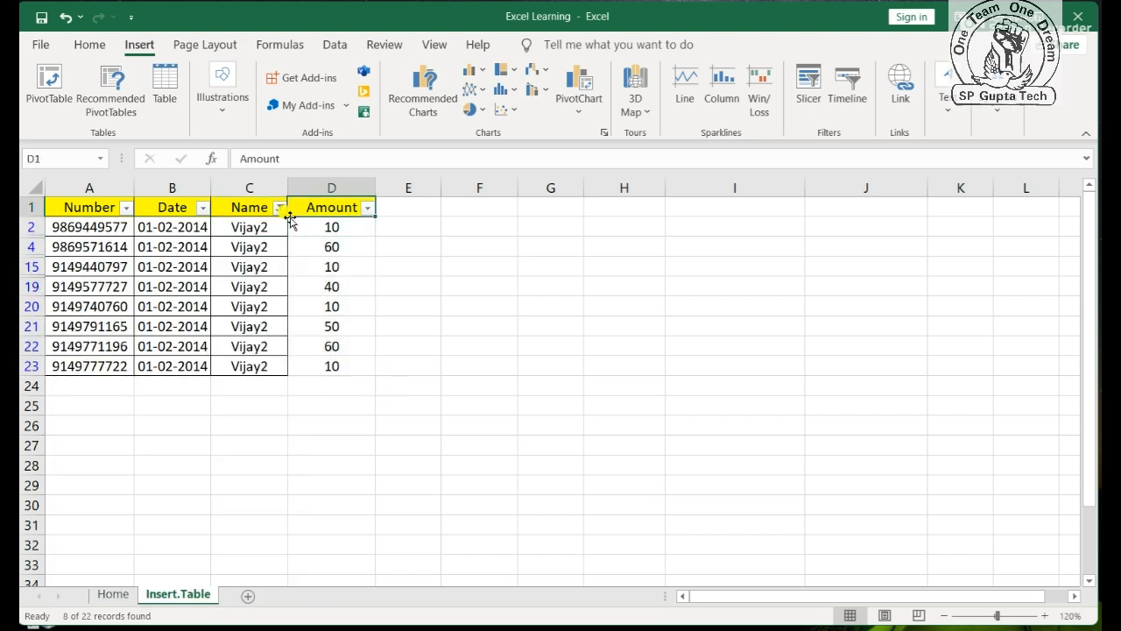
Reselect all names in the Name column filter to show every record again
key(Left)
key(alt+Down)
key(Down)
key(Down)
key(Down)
key(Down)
key(Down)
key(Down)
key(Down)
key(Down)
key(Down)
key(Down)
key(Up)
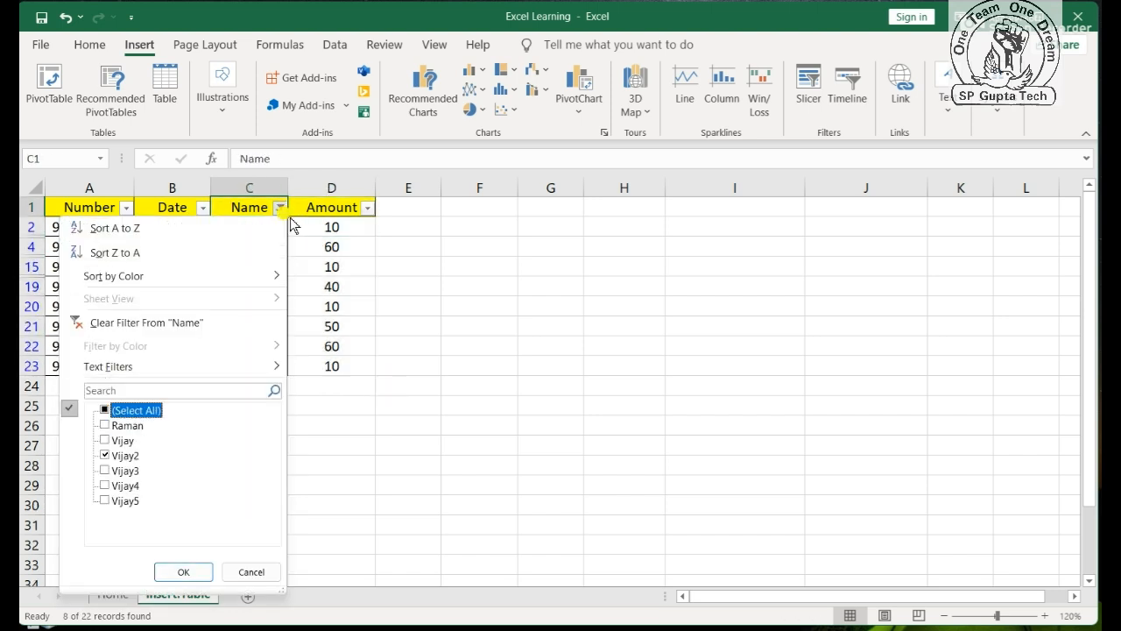
key(space)
key(Return)
key(Down)
key(Up)
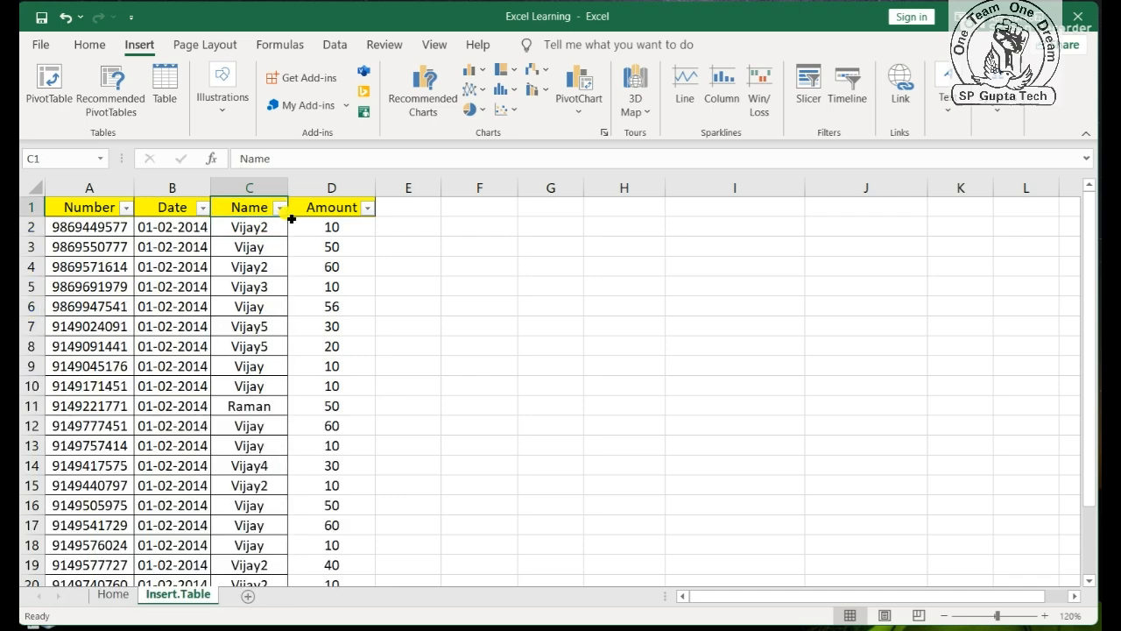
Examine the complete data range A1:D23 and the dates in column B
key(ctrl+Left)
key(ctrl+shift+Right)
key(ctrl+shift+Down)
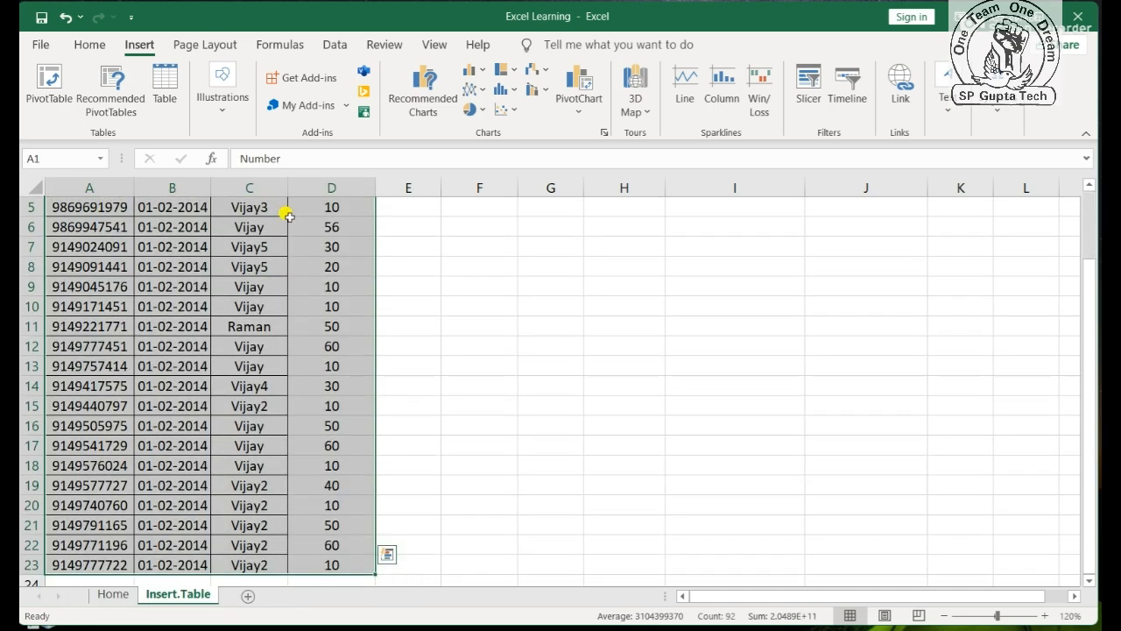
key(ctrl+Home)
key(Down)
key(Right)
key(ctrl+shift+Down)
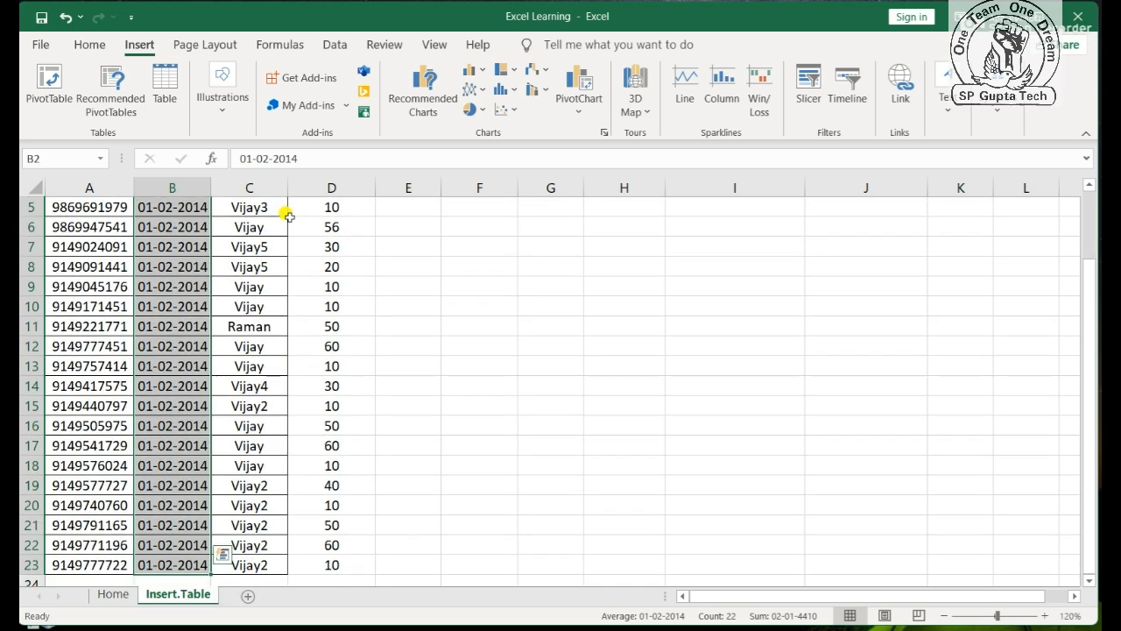
key(ctrl+Down)
key(Down)
key(Up)
key(Up)
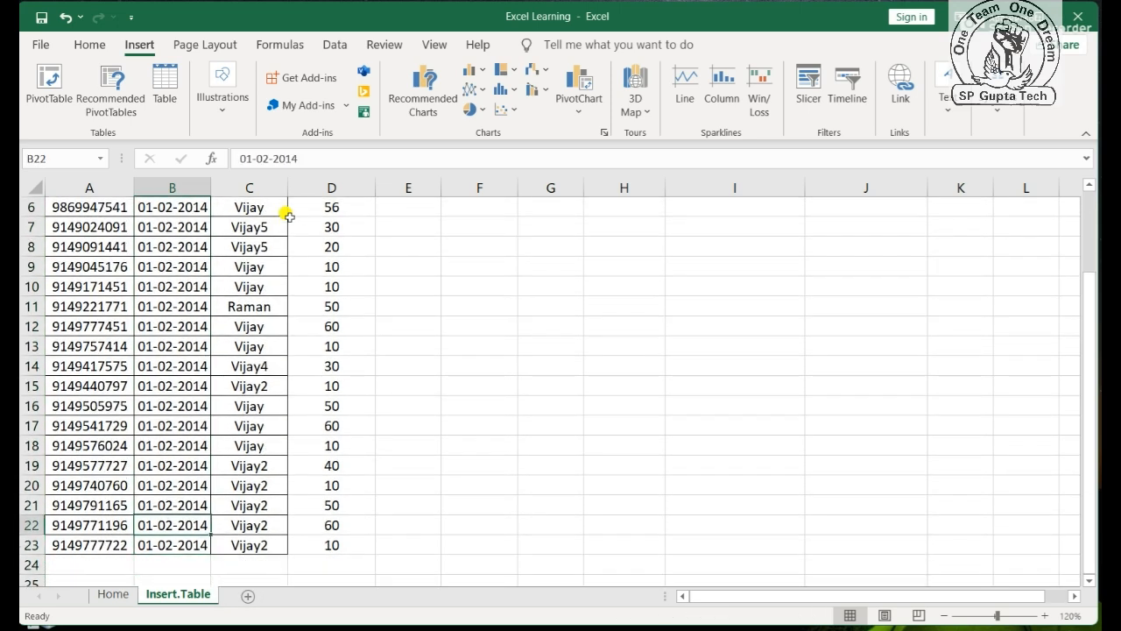
key(ctrl+Up)
key(Left)
key(ctrl+shift+Right)
key(ctrl+shift+Down)
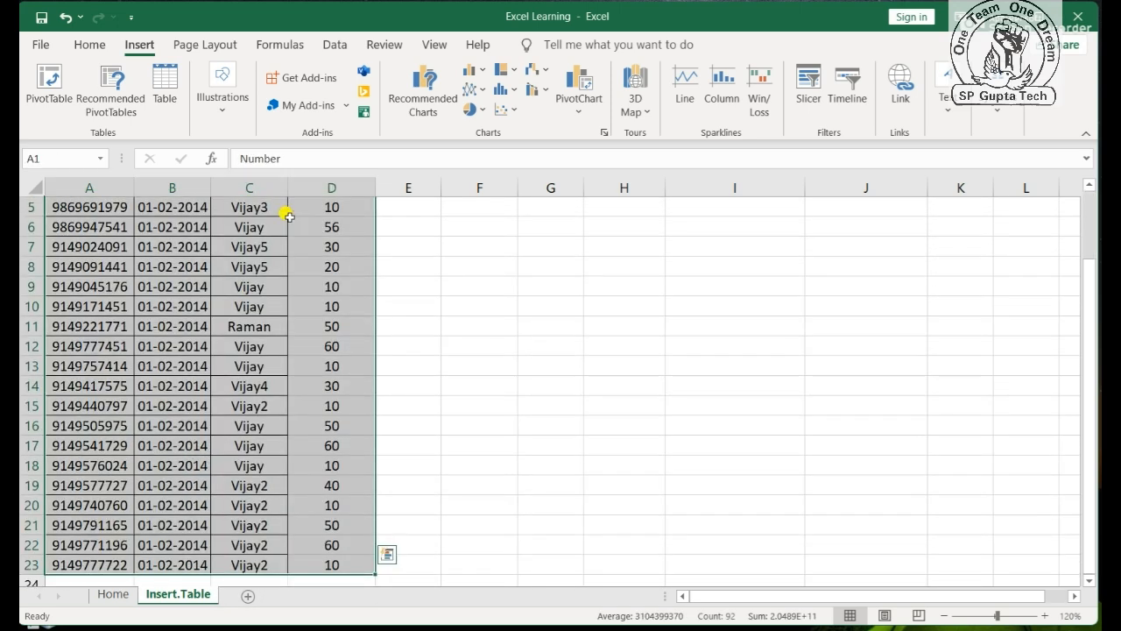
Look through the distinct values in the Name column's filter list and leave the filter unchanged
key(ctrl+Home)
key(Right)
key(Right)
key(alt+Down)
key(Down)
key(Down)
key(Down)
key(Down)
key(Down)
key(Down)
key(Down)
key(Down)
key(Down)
key(Up)
key(Down)
key(Down)
key(Down)
key(Escape)
key(Down)
key(Up)
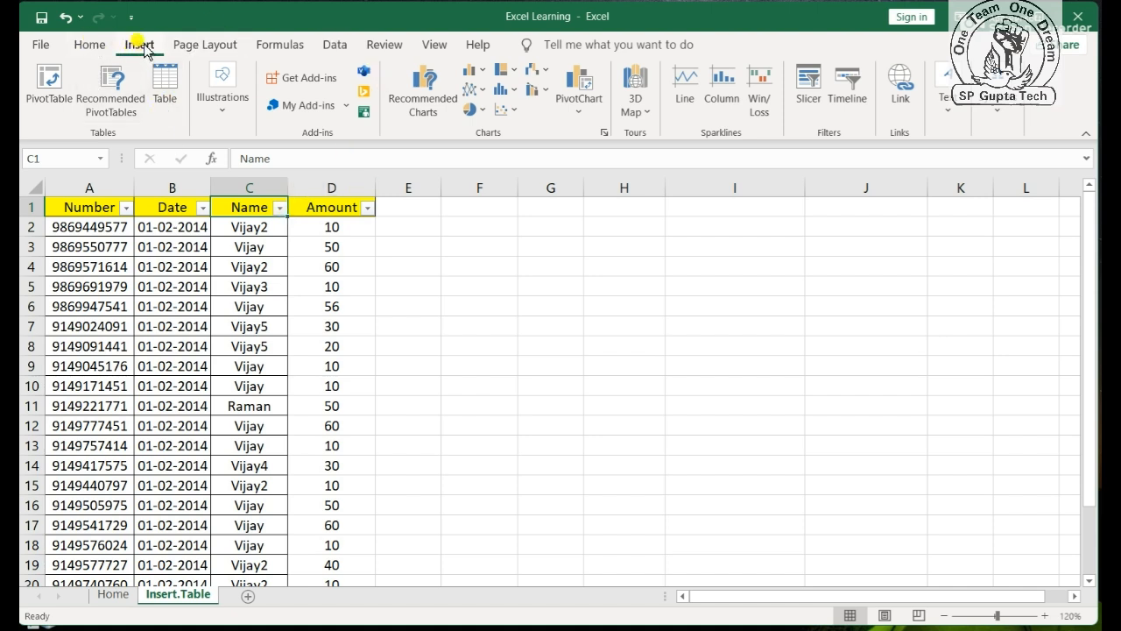
click(89, 44)
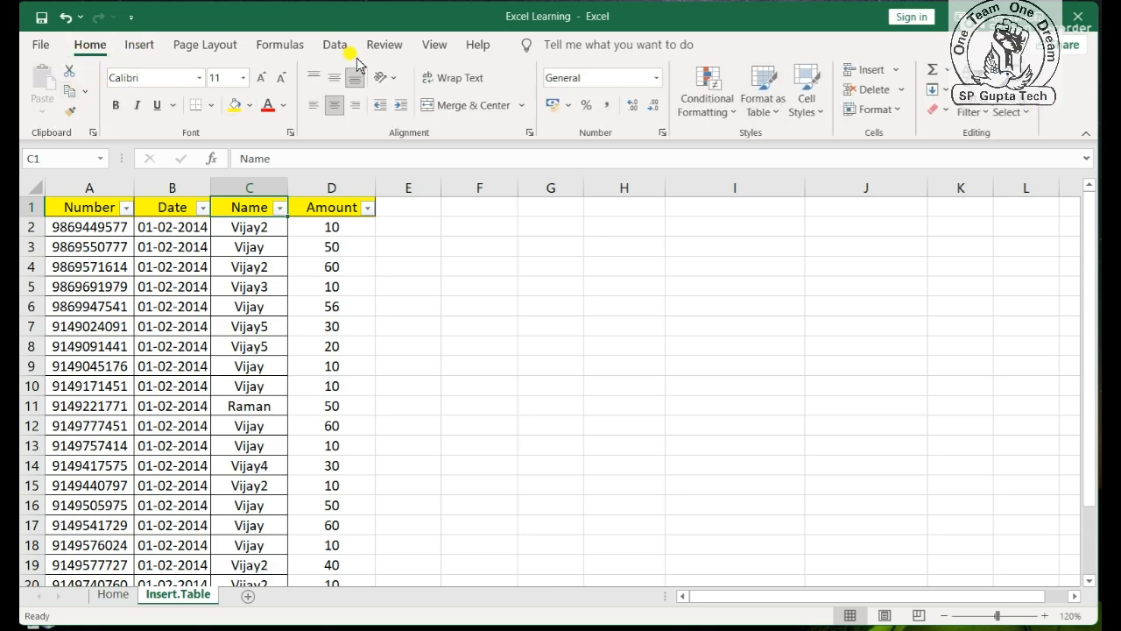
click(140, 44)
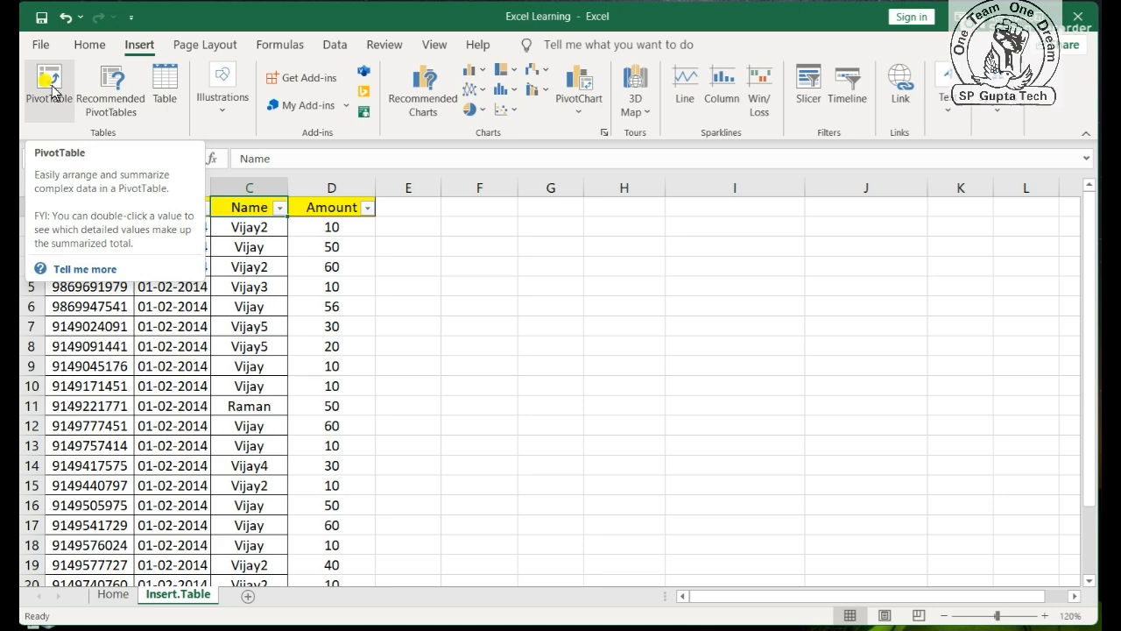
drag(84, 206, 315, 543)
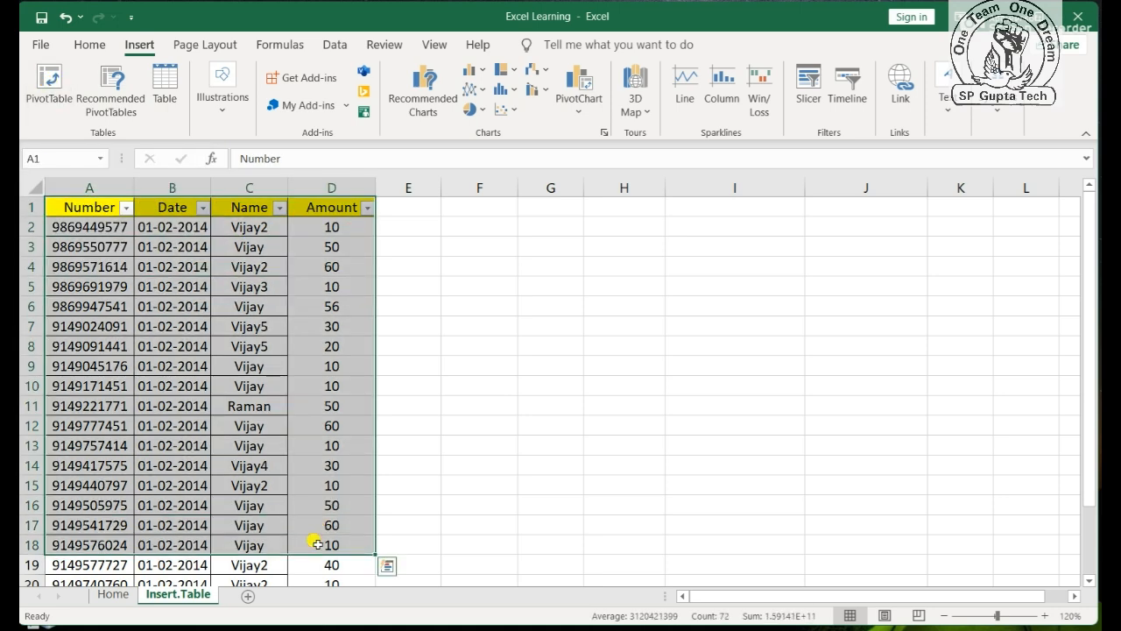
click(322, 409)
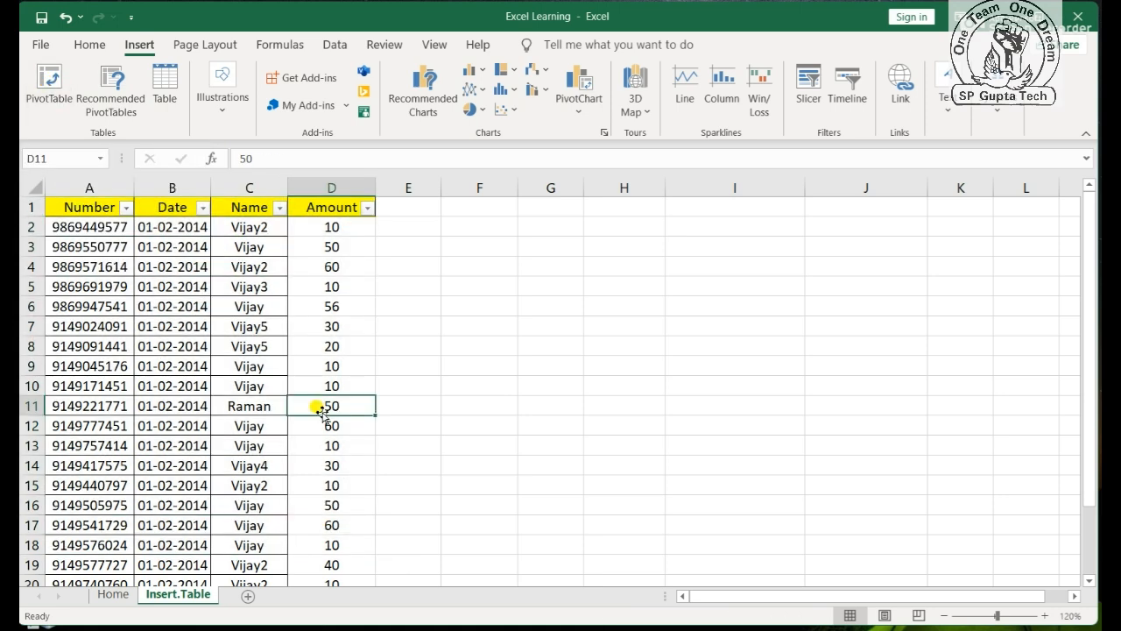
click(49, 84)
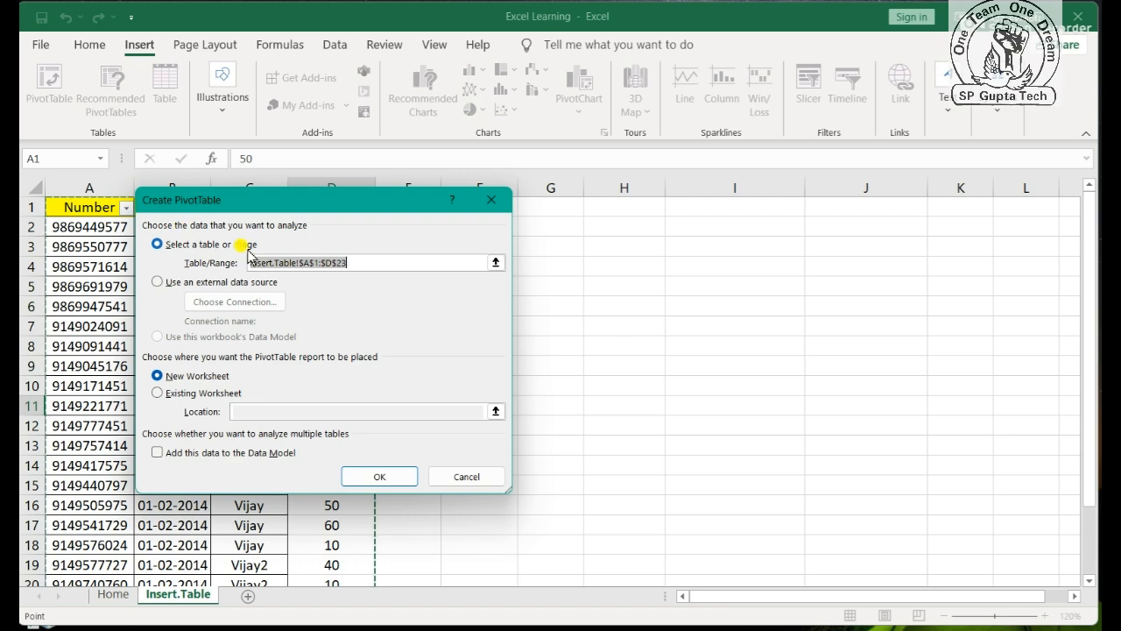
click(77, 207)
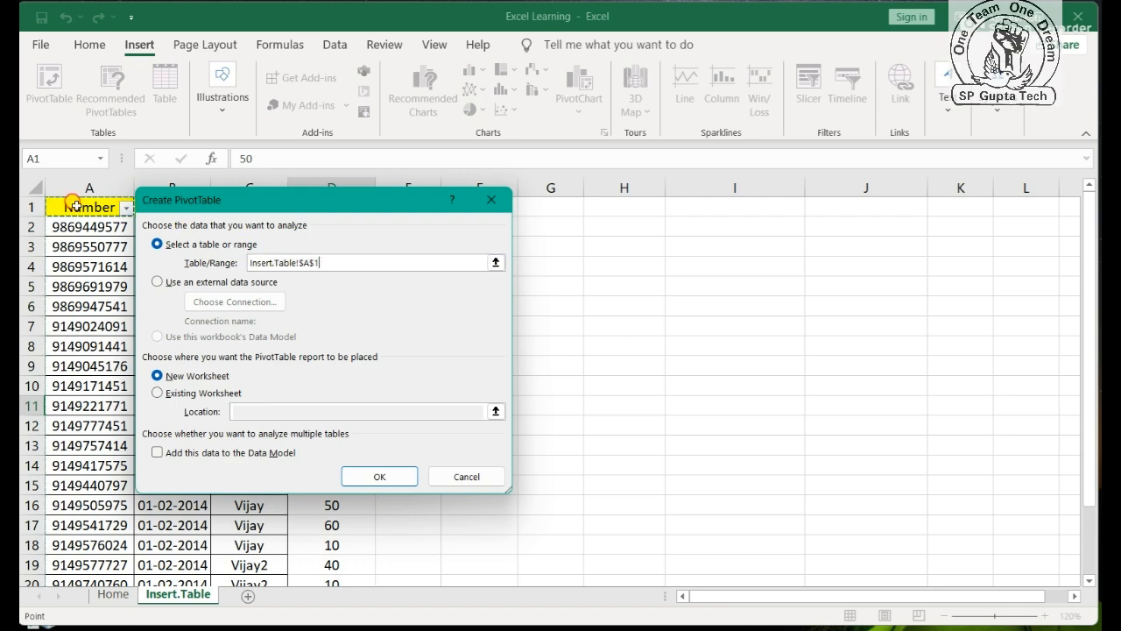
click(490, 202)
Select the whole data table A1:D23 and apply data bars to it with Quick Analysis
click(212, 244)
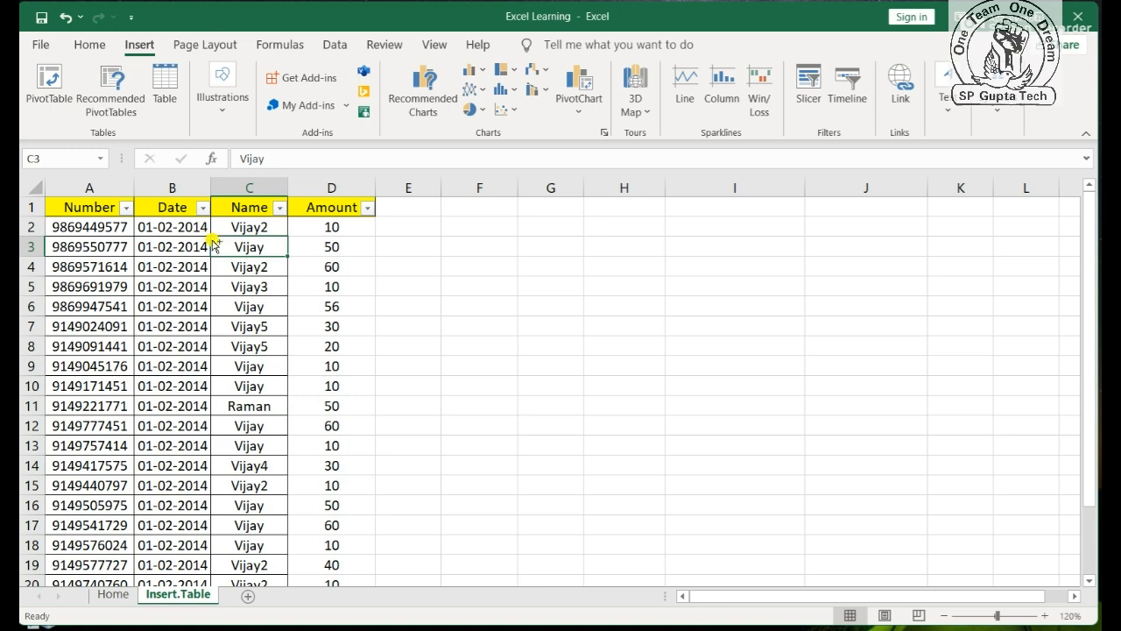
key(ctrl+a)
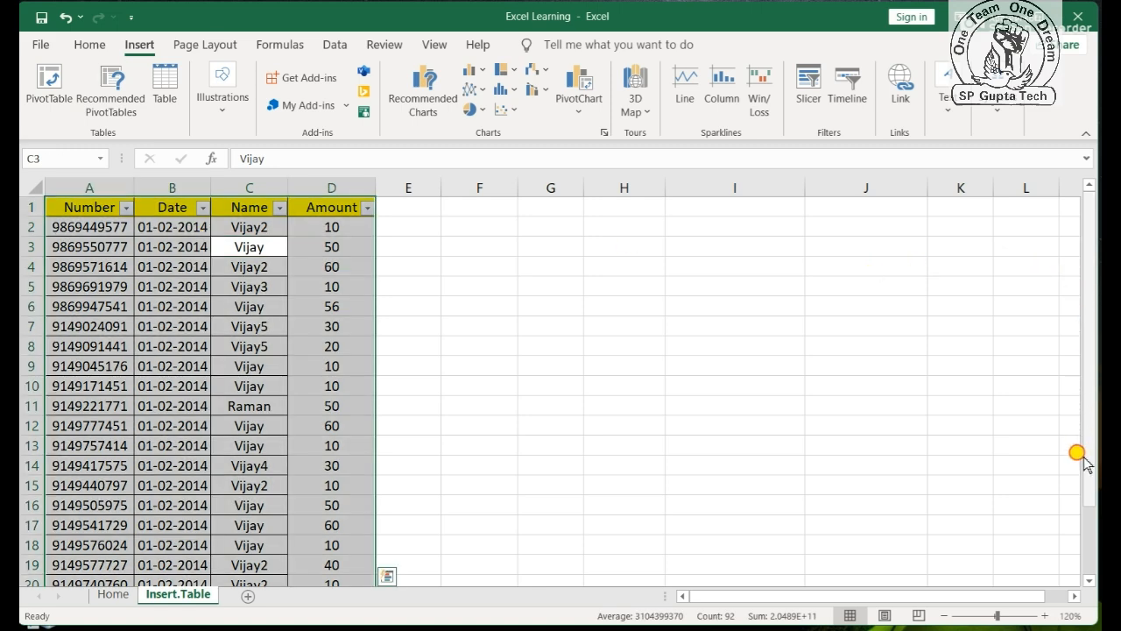
drag(1086, 465, 1086, 571)
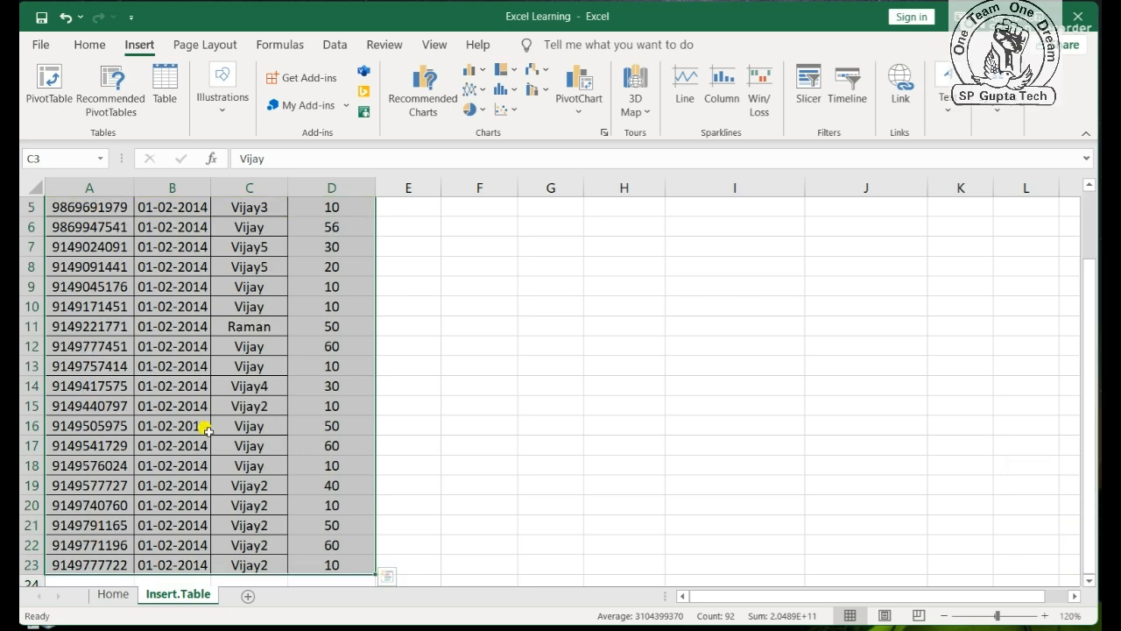
key(ctrl+q)
click(224, 474)
click(256, 429)
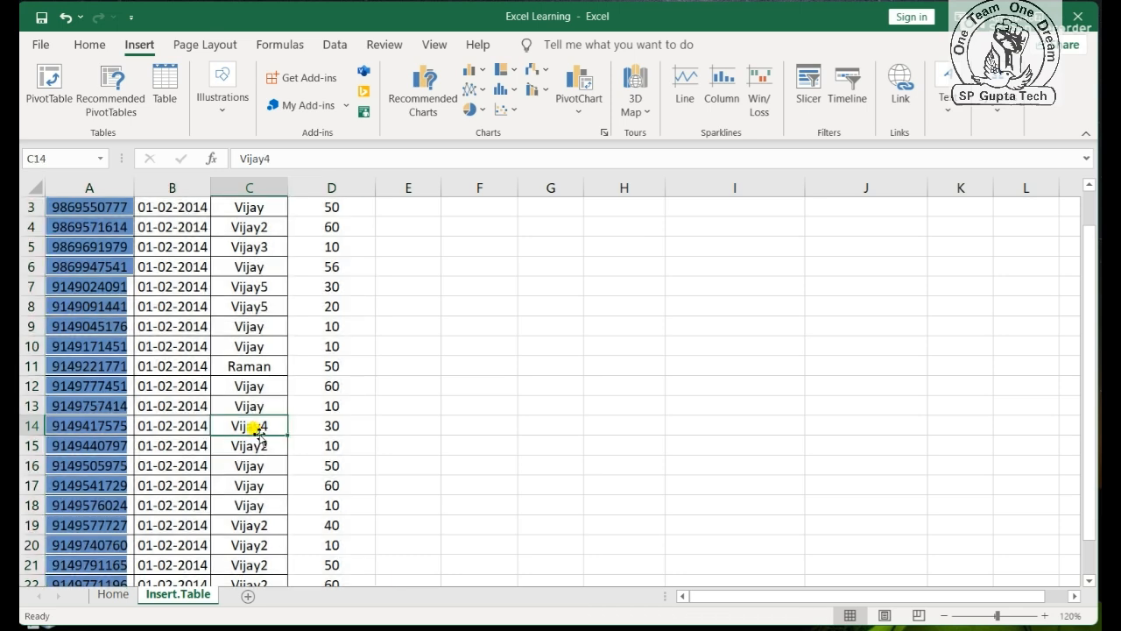
Undo the data bars applied to the data table A1:D23
key(ctrl+Down)
key(ctrl+Right)
click(527, 436)
drag(344, 523, 53, 497)
drag(317, 506, 20, 26)
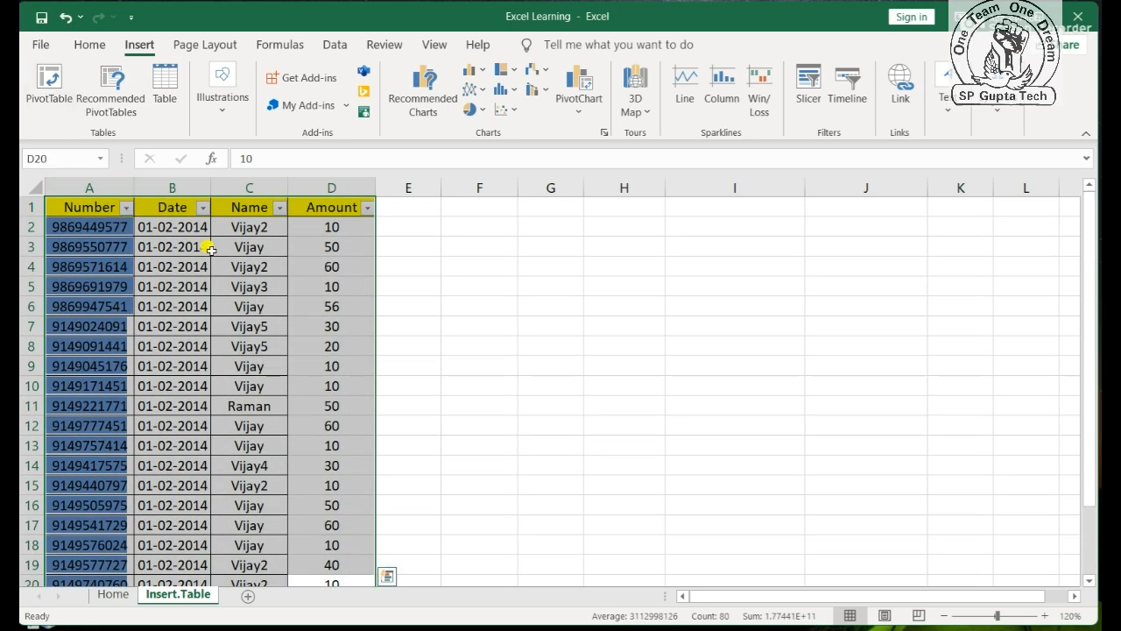
key(ctrl+z)
click(340, 479)
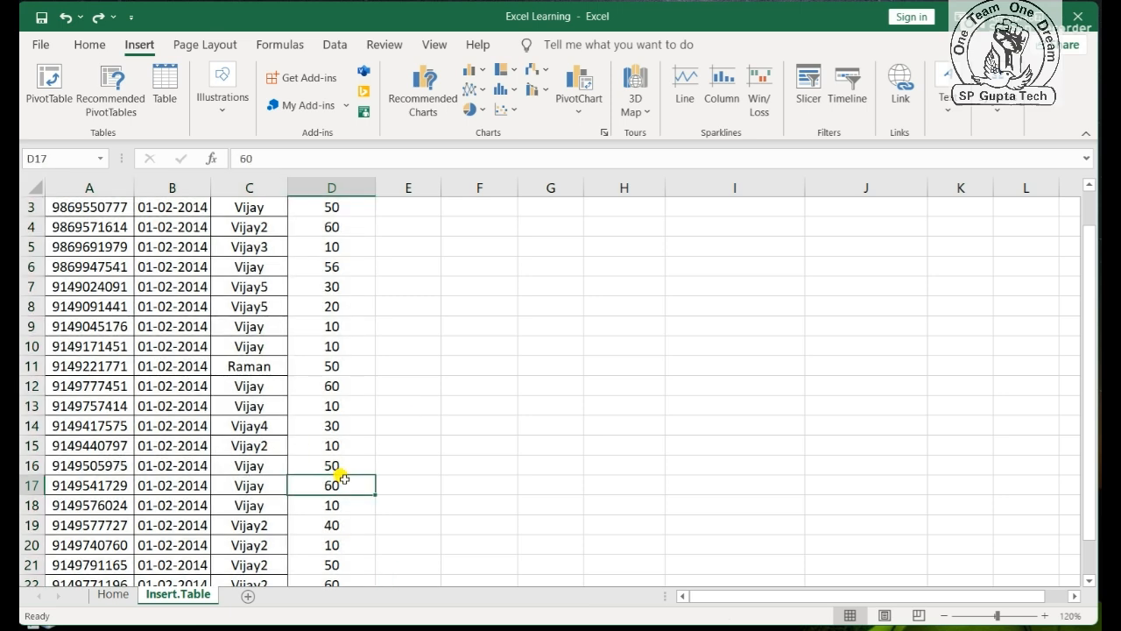
key(Down)
key(Down)
key(Down)
key(Down)
key(Down)
key(Down)
key(Up)
key(Up)
key(Up)
key(Up)
key(ctrl+shift+Left)
key(ctrl+shift+Up)
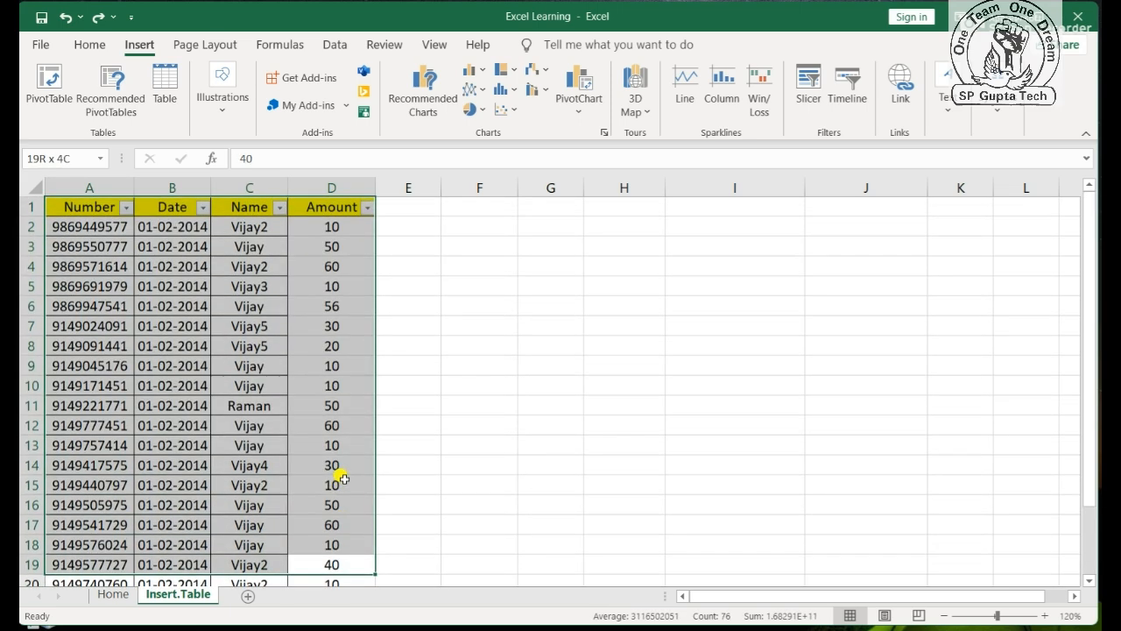
key(Down)
key(Down)
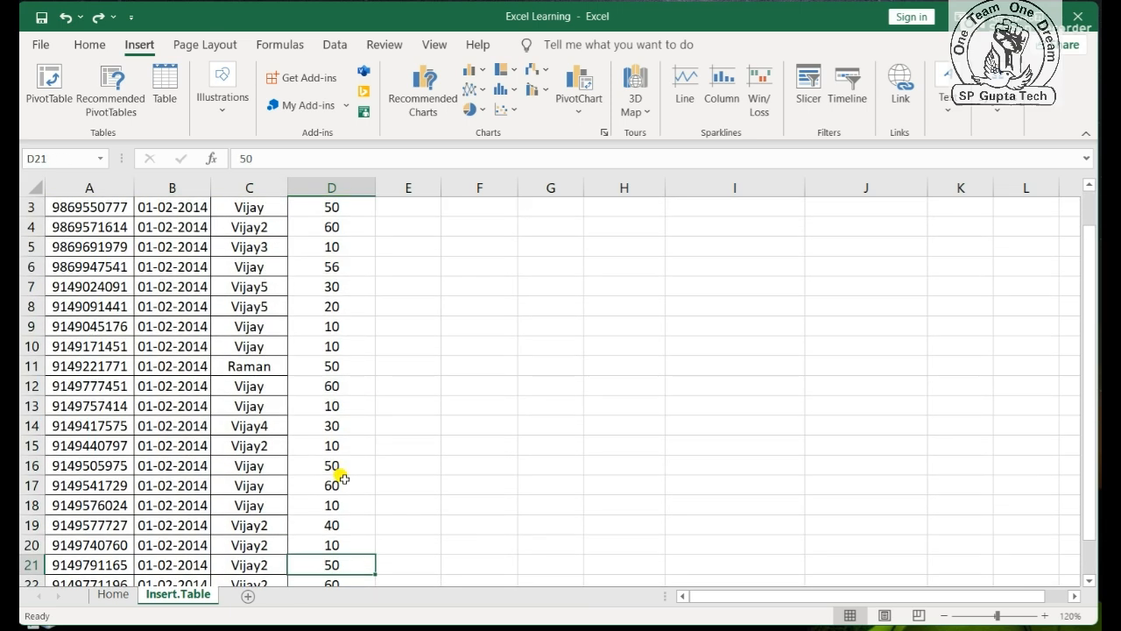
Select the whole data table A1:D23 and insert a PivotTable from it on the existing worksheet at cell G2
key(ctrl+a)
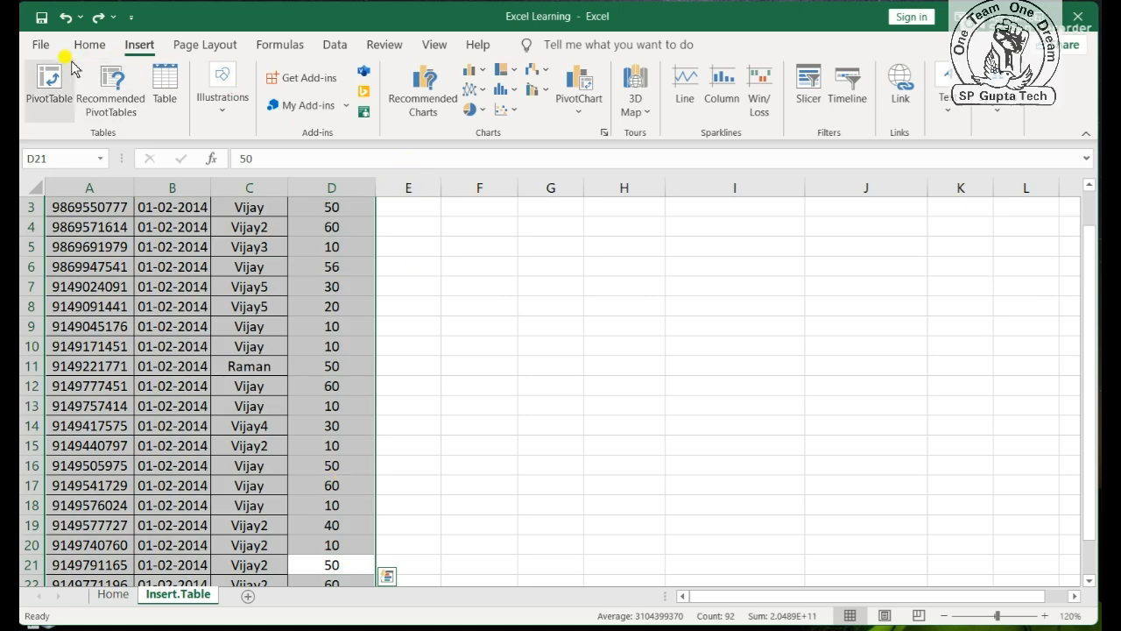
click(39, 84)
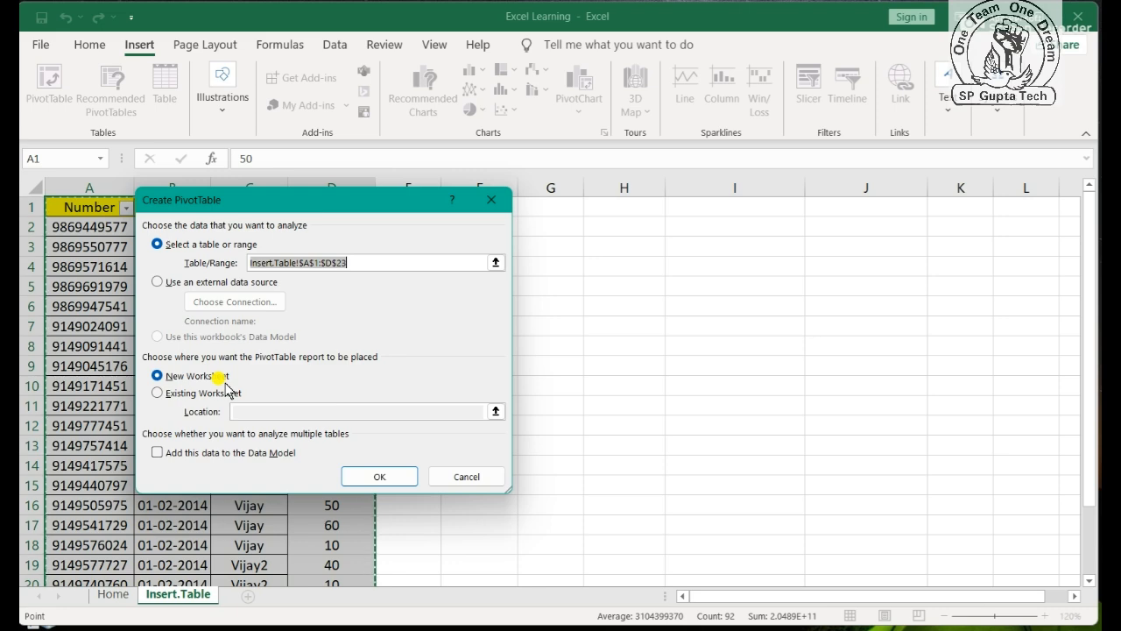
click(176, 393)
drag(295, 195, 733, 278)
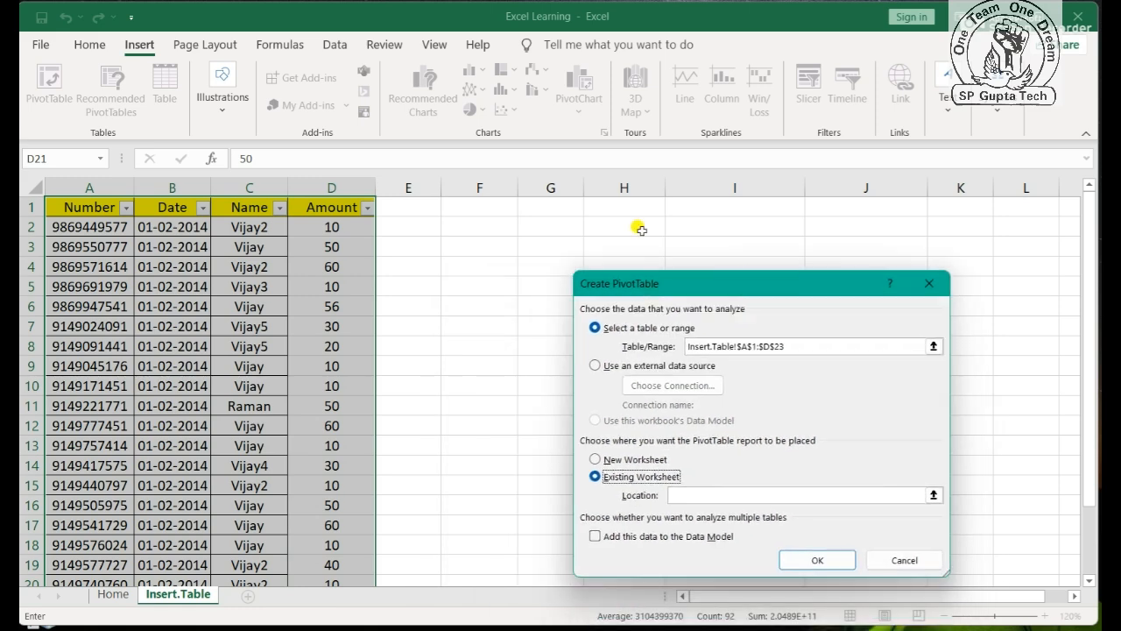
click(522, 219)
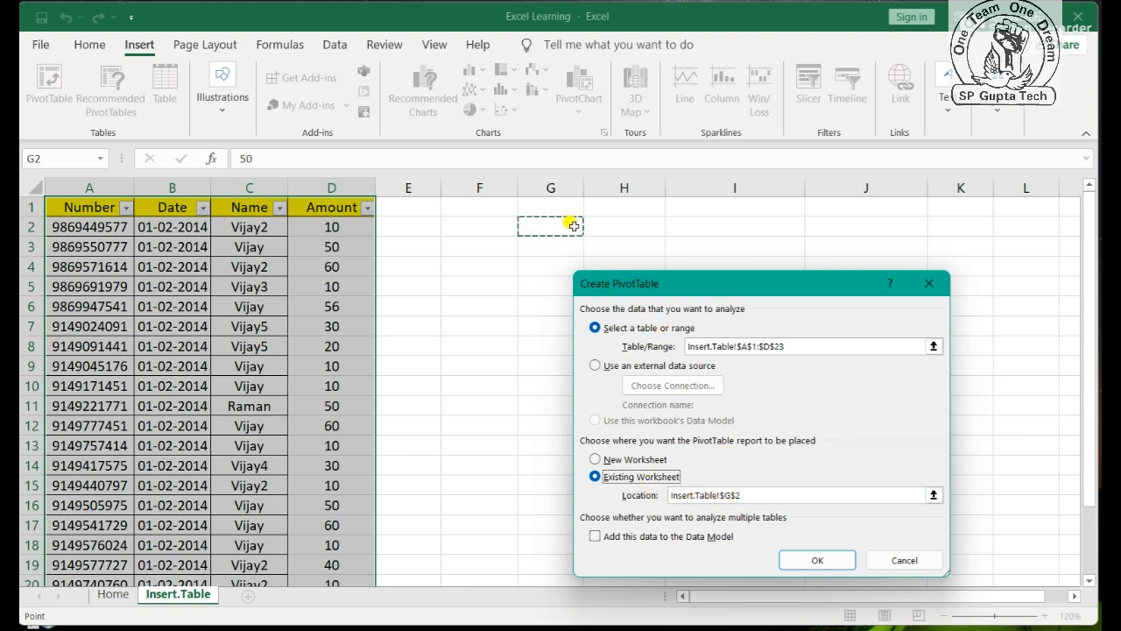
click(815, 561)
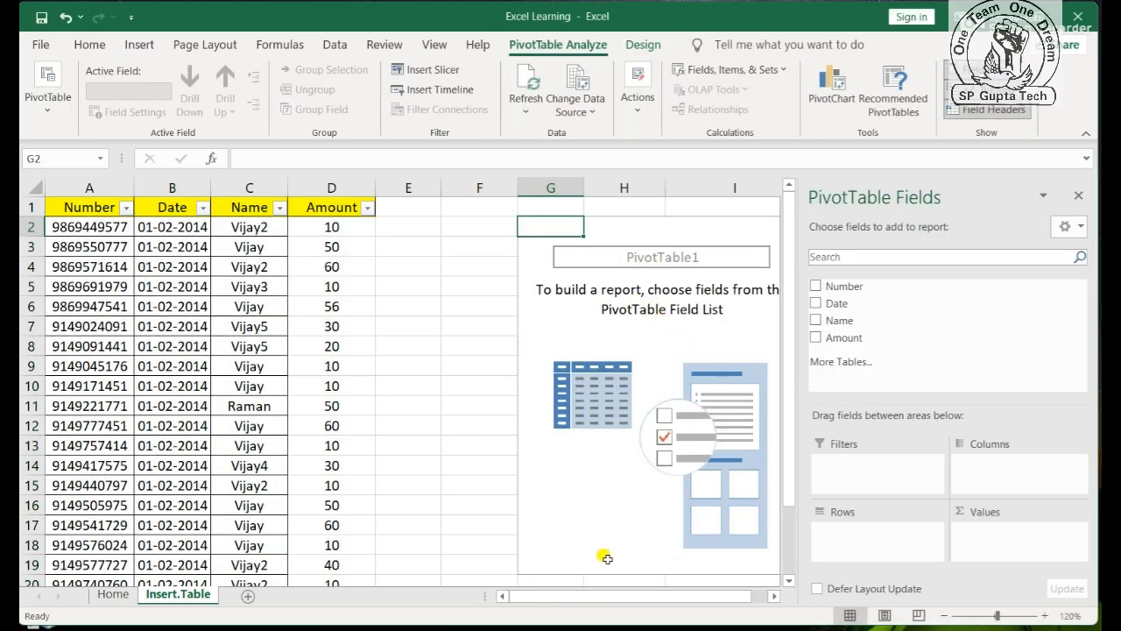
Add the Name field to the PivotTable's rows
mouse_move(596, 599)
mouse_down()
mouse_move(643, 582)
mouse_move(614, 594)
mouse_up()
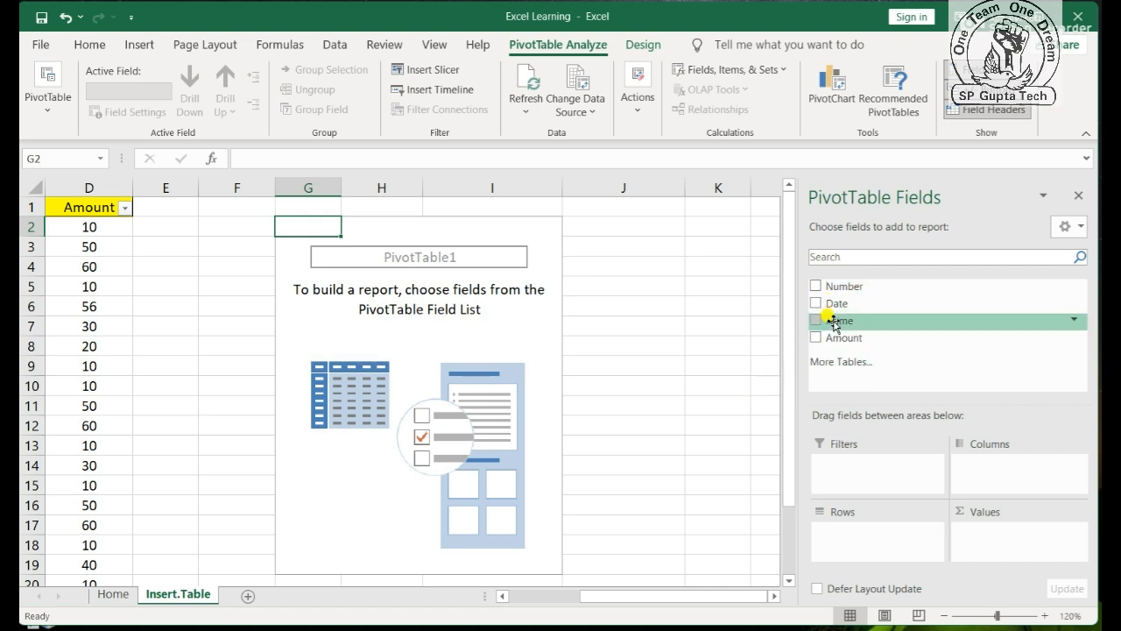
drag(833, 323, 853, 540)
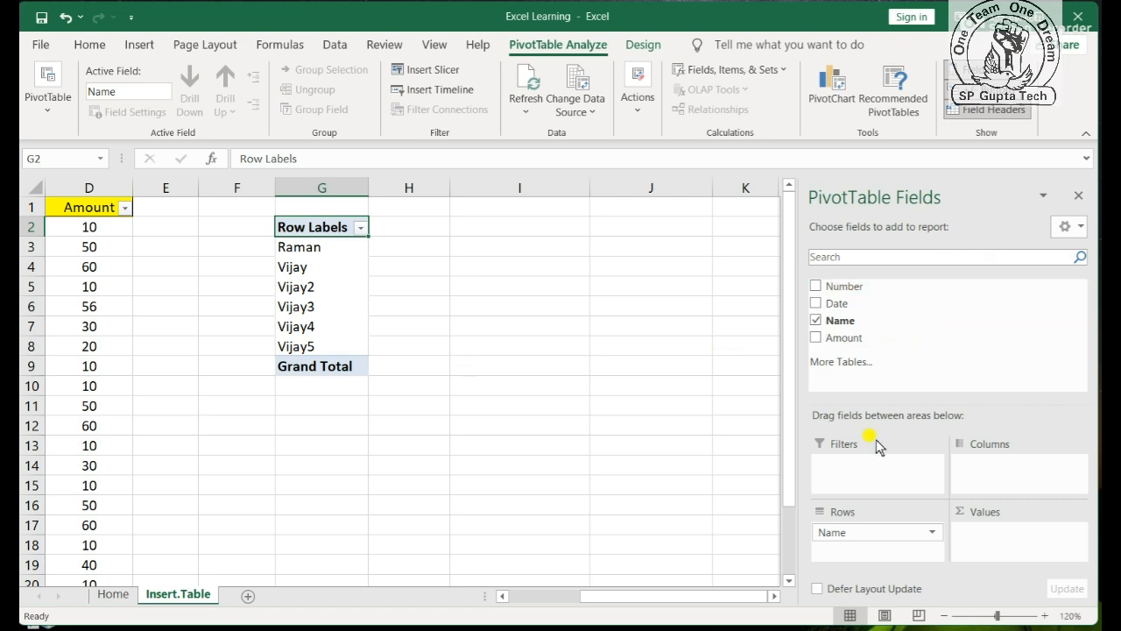
Try the Name field in the PivotTable's columns and return it to the rows
drag(847, 530, 1020, 465)
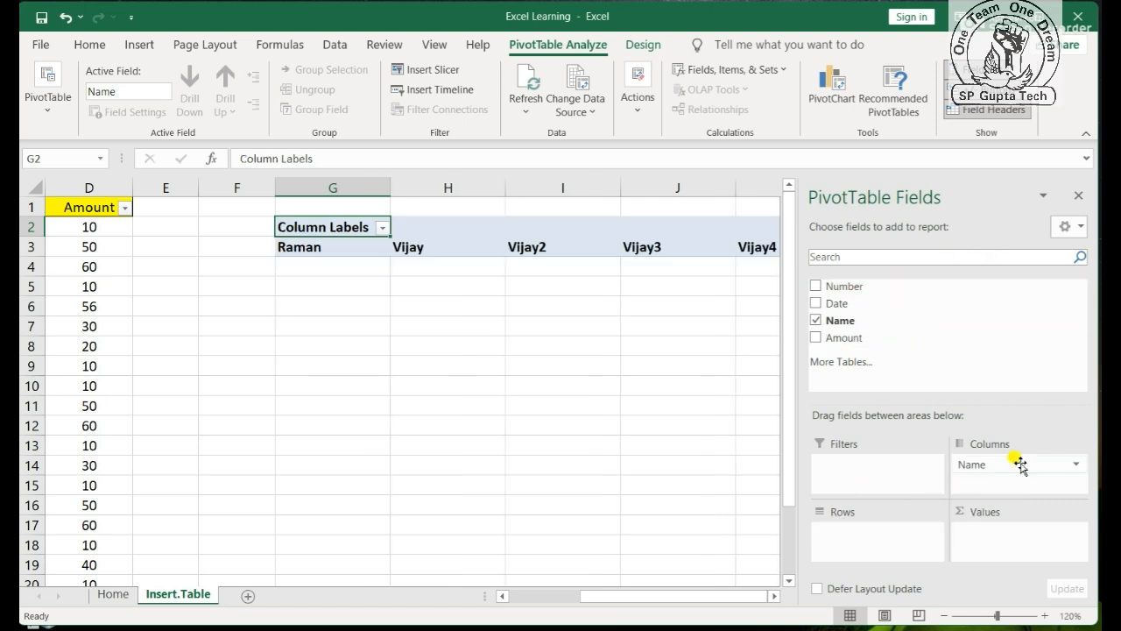
drag(641, 597, 721, 576)
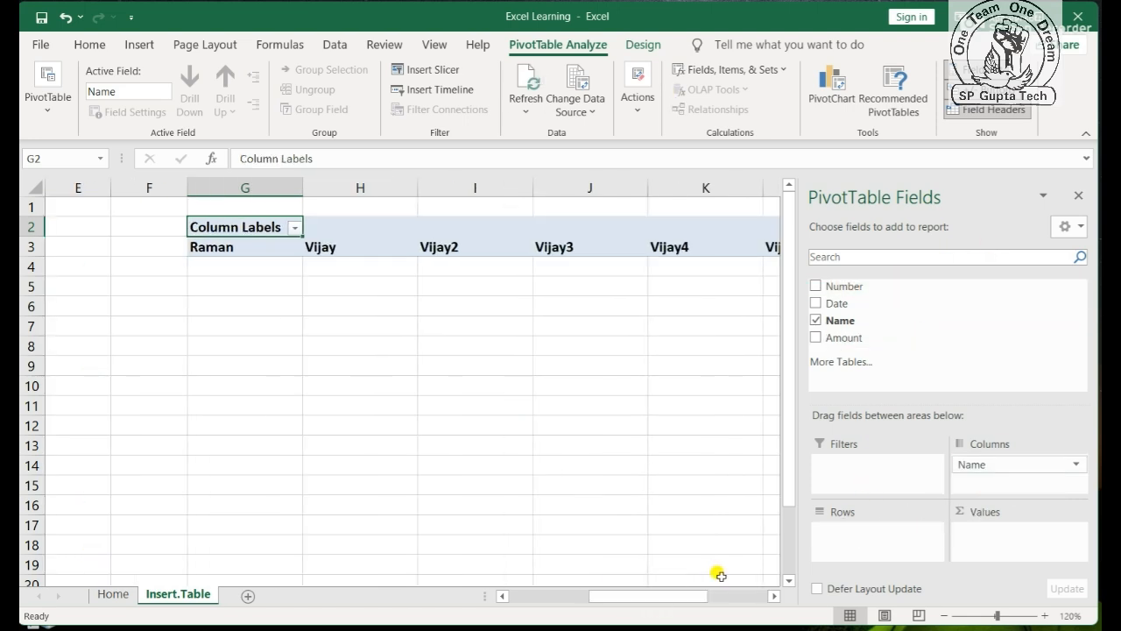
drag(948, 461, 853, 543)
Add the Amount field to the PivotTable's values and summarize it by Count
drag(838, 338, 964, 530)
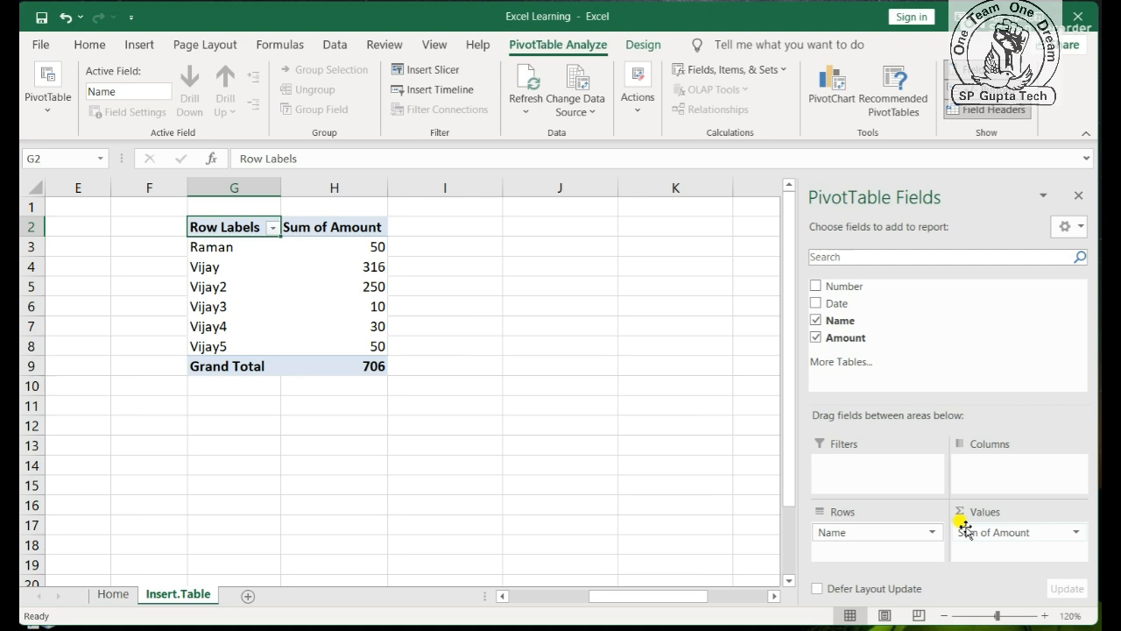
click(1076, 532)
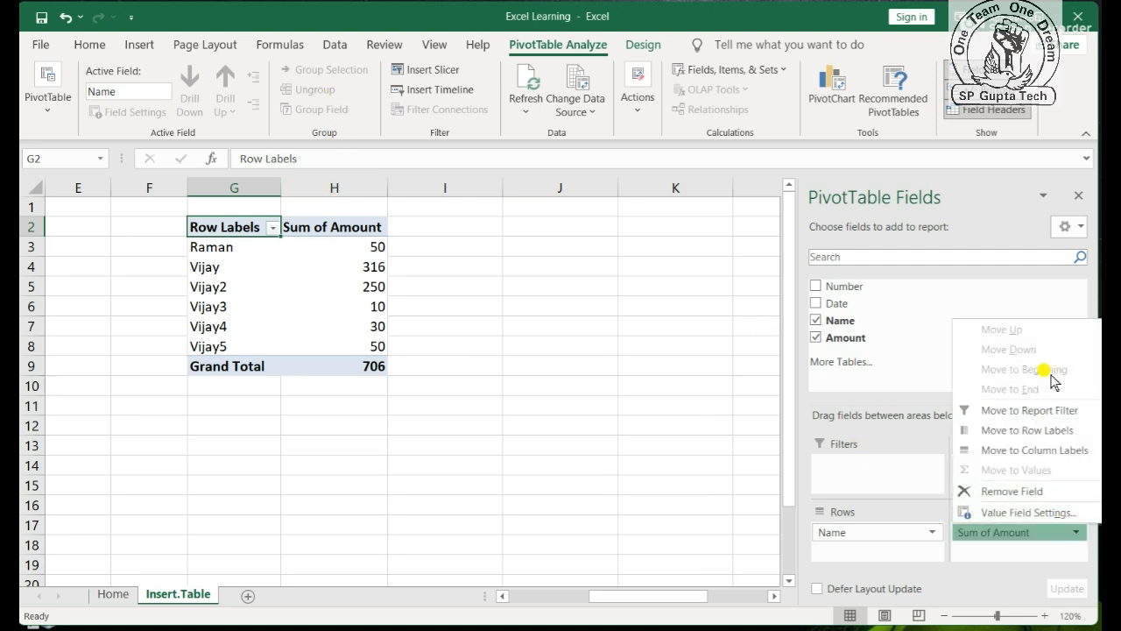
click(1029, 513)
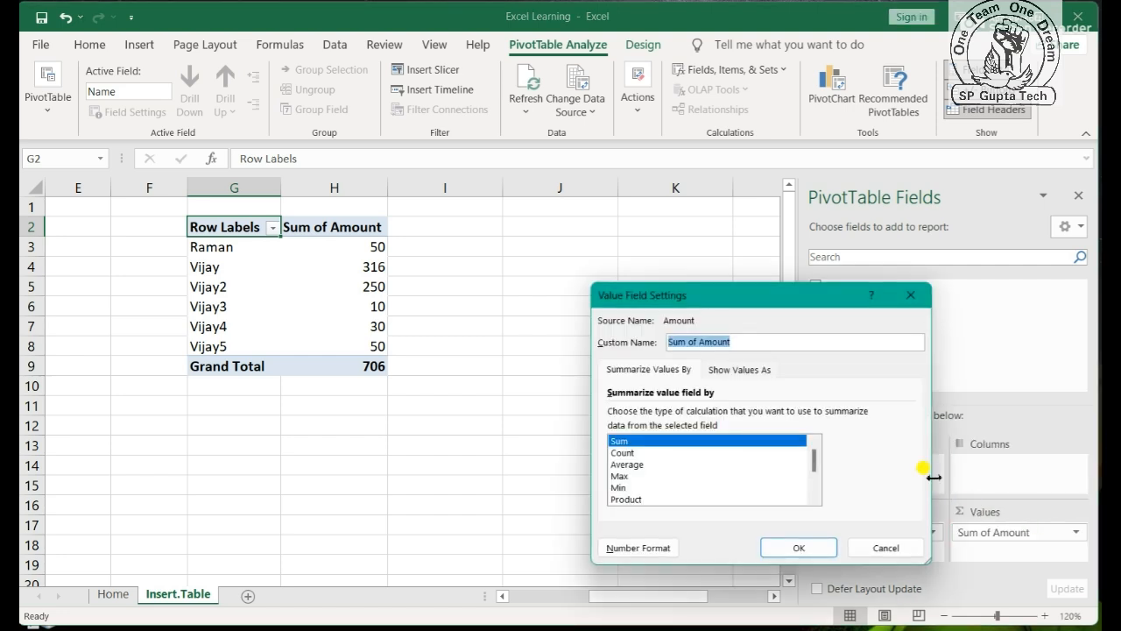
click(620, 452)
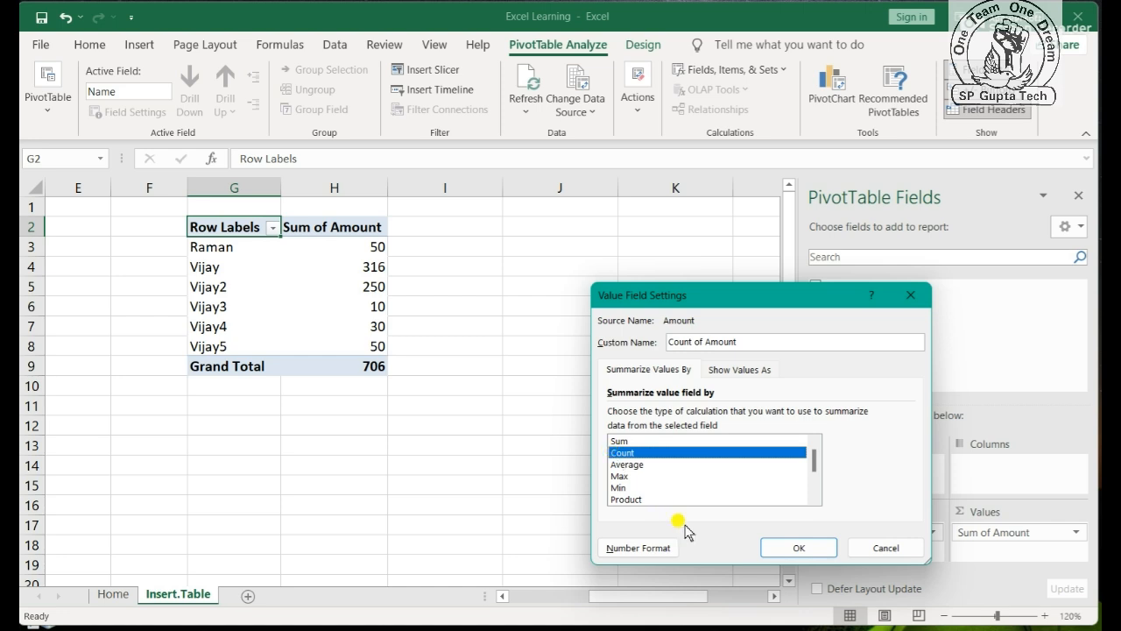
click(796, 549)
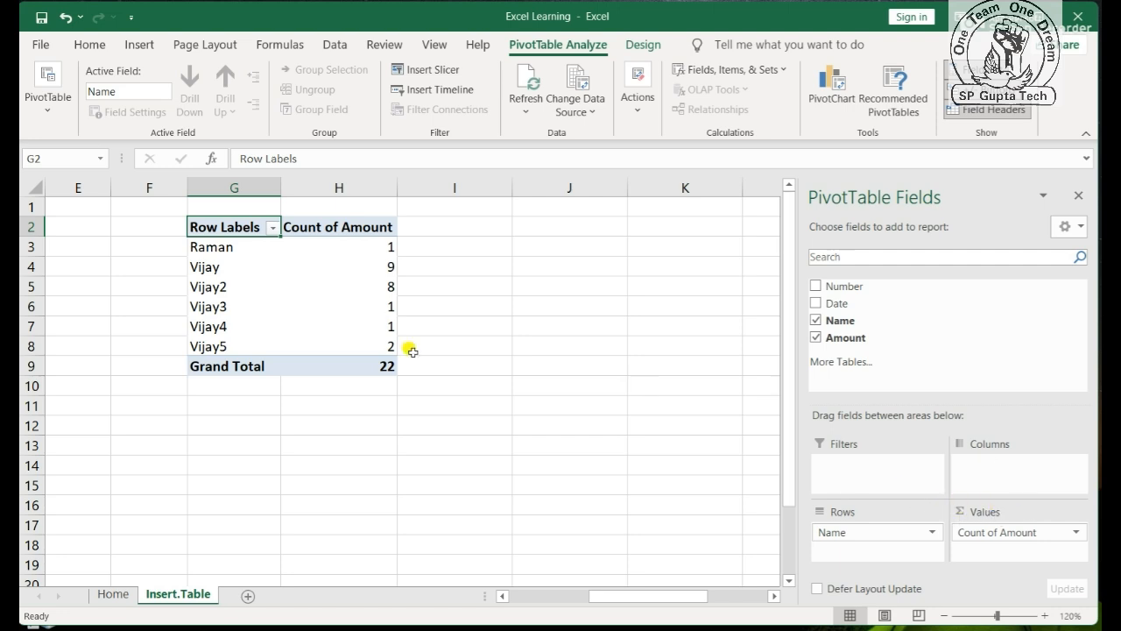
Add the Amount field to the values a second time as Sum of Amount and check the amounts in I4:I7
drag(830, 344, 963, 548)
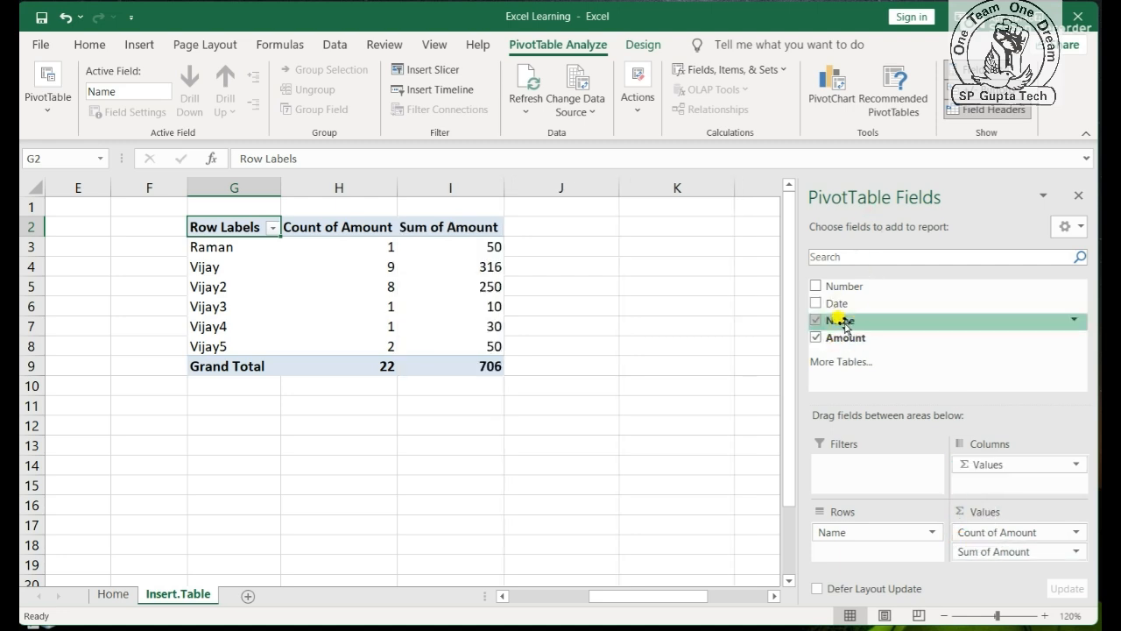
mouse_move(845, 336)
mouse_down()
mouse_move(964, 518)
mouse_move(966, 545)
mouse_move(949, 528)
mouse_move(953, 432)
mouse_move(838, 335)
mouse_up()
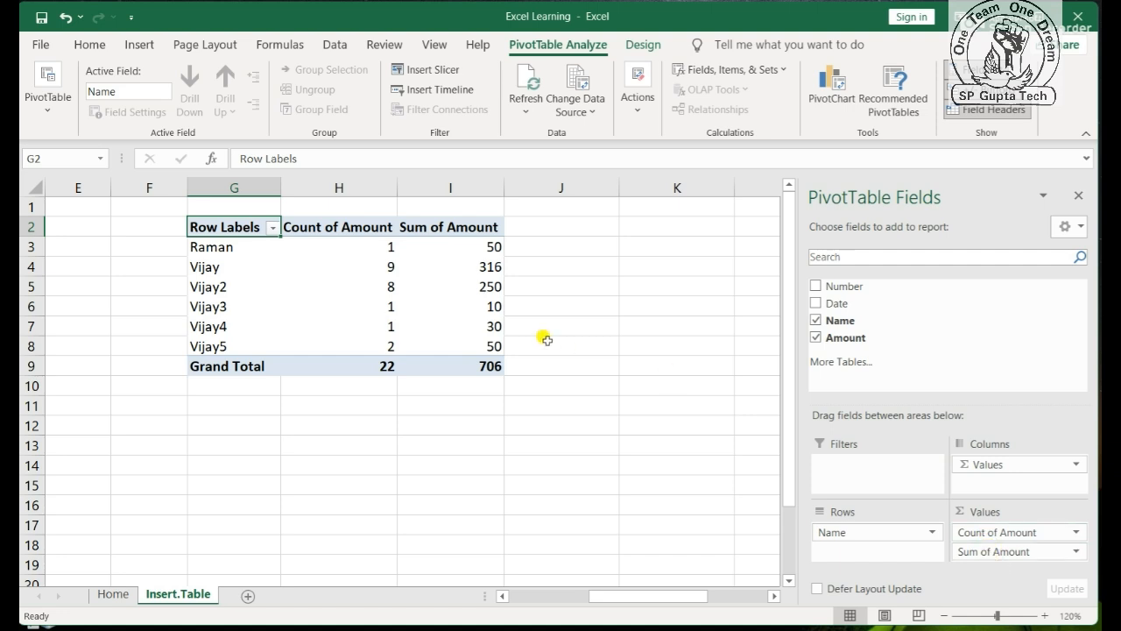
drag(478, 263, 489, 325)
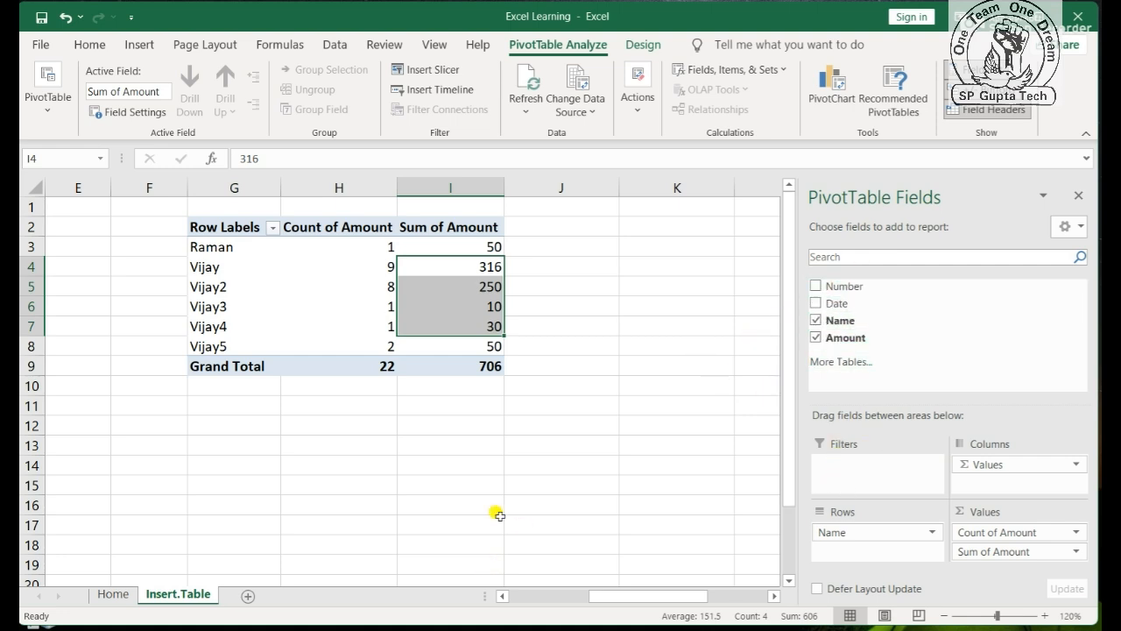
Examine the source table from its header row to its last record, including the Date column and the columns beside it
click(528, 584)
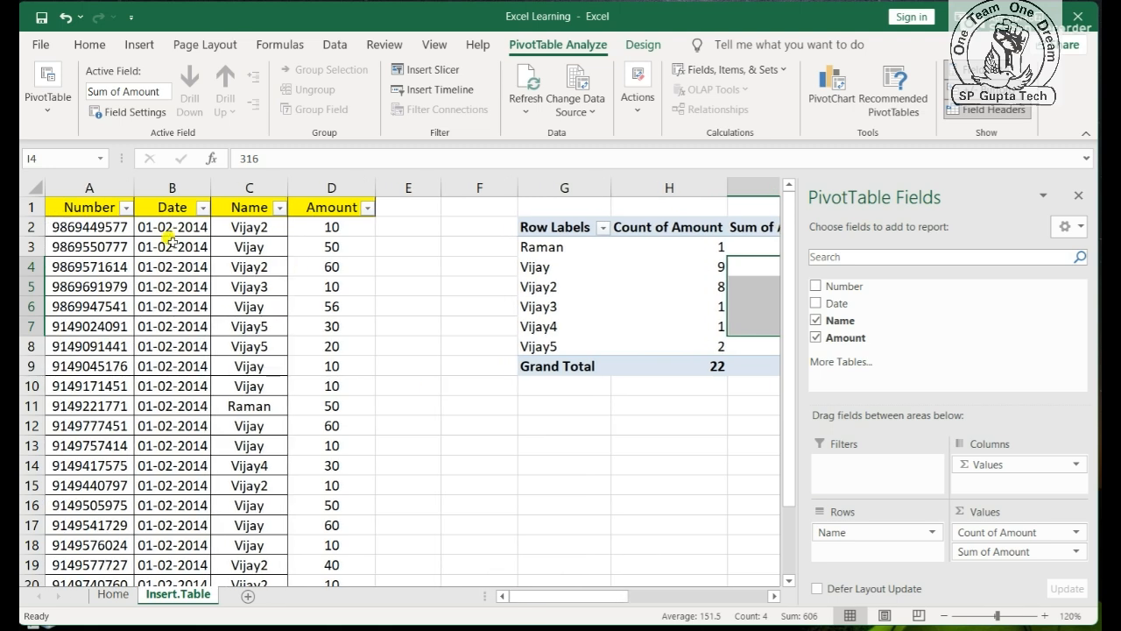
click(173, 242)
key(ctrl+Down)
key(Up)
key(Up)
key(Up)
key(Up)
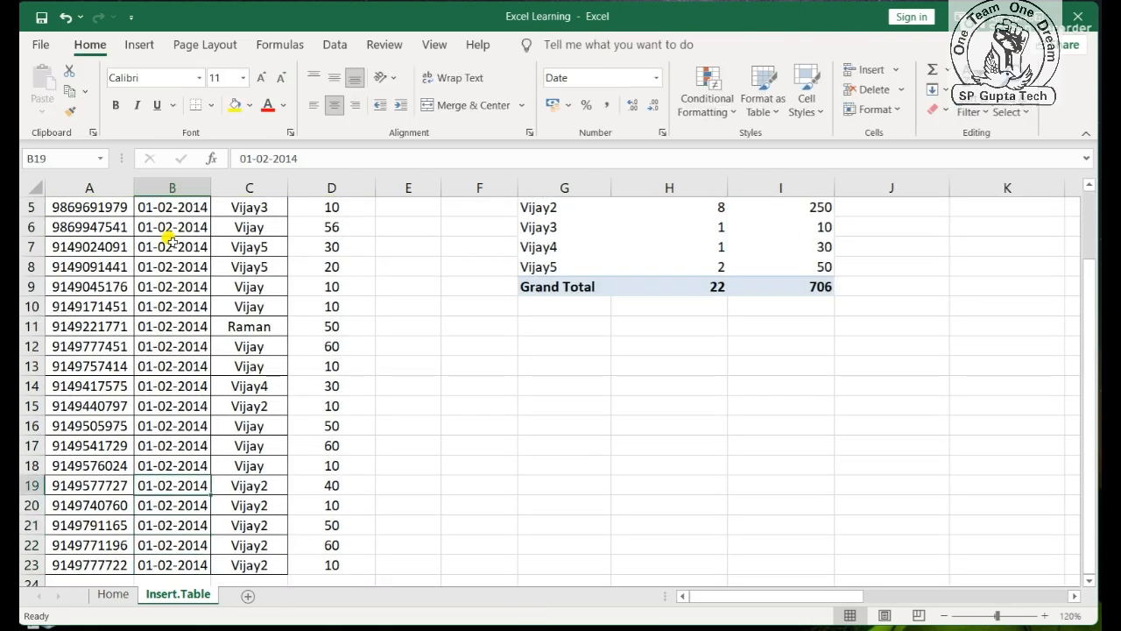
key(ctrl+Up)
key(Down)
key(Down)
key(Up)
key(ctrl+Down)
key(ctrl+Up)
key(ctrl+Right)
key(ctrl+Right)
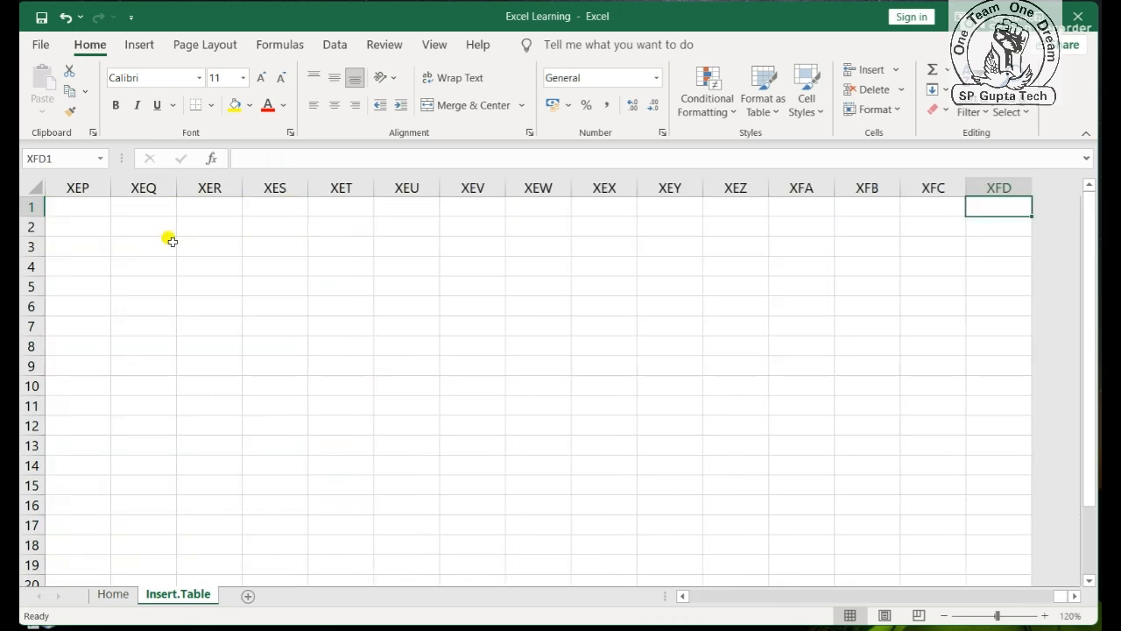
key(ctrl+Left)
key(ctrl+Left)
Select the PivotTable and move its Name field from the rows to the report filters
click(532, 266)
key(Up)
key(Up)
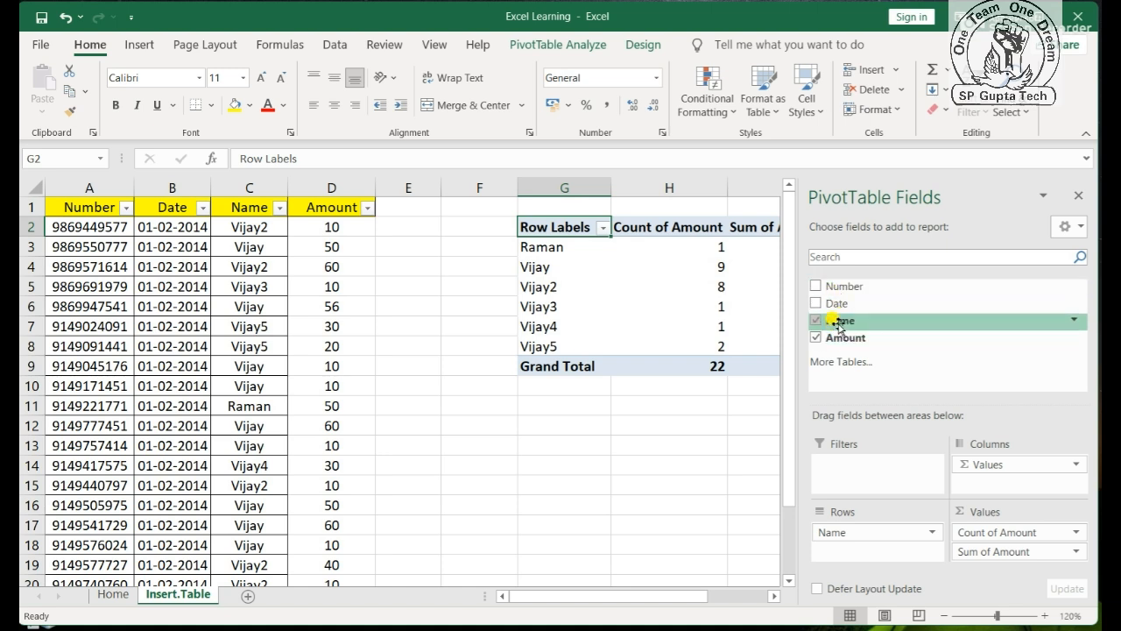
drag(829, 324, 853, 463)
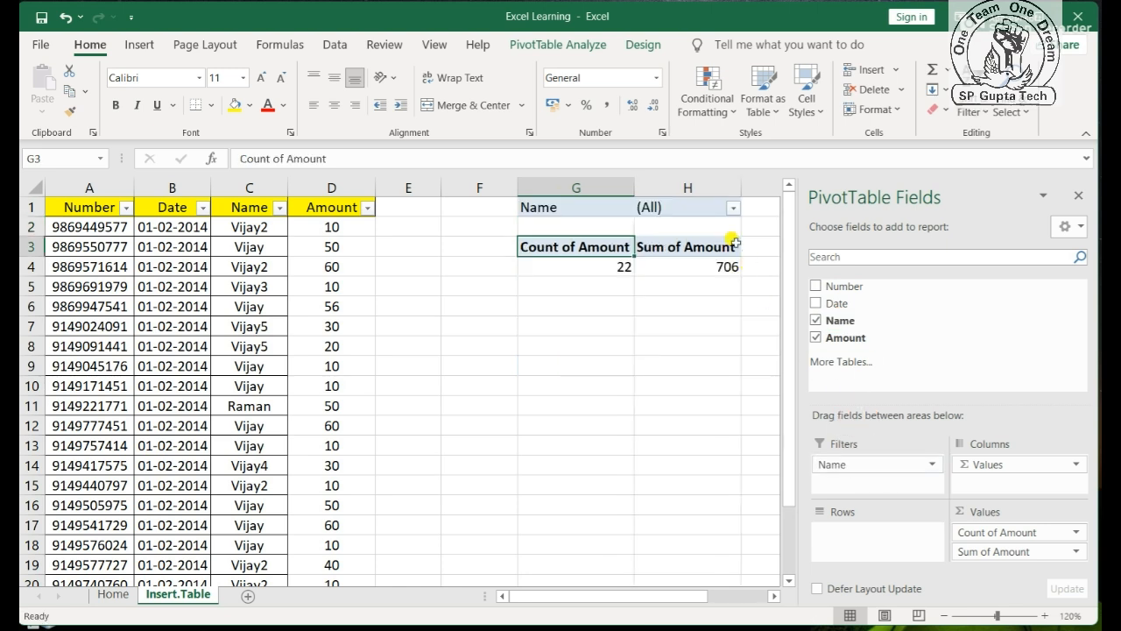
Allow multiple items in the Name report filter and exclude the first name in the list
click(733, 207)
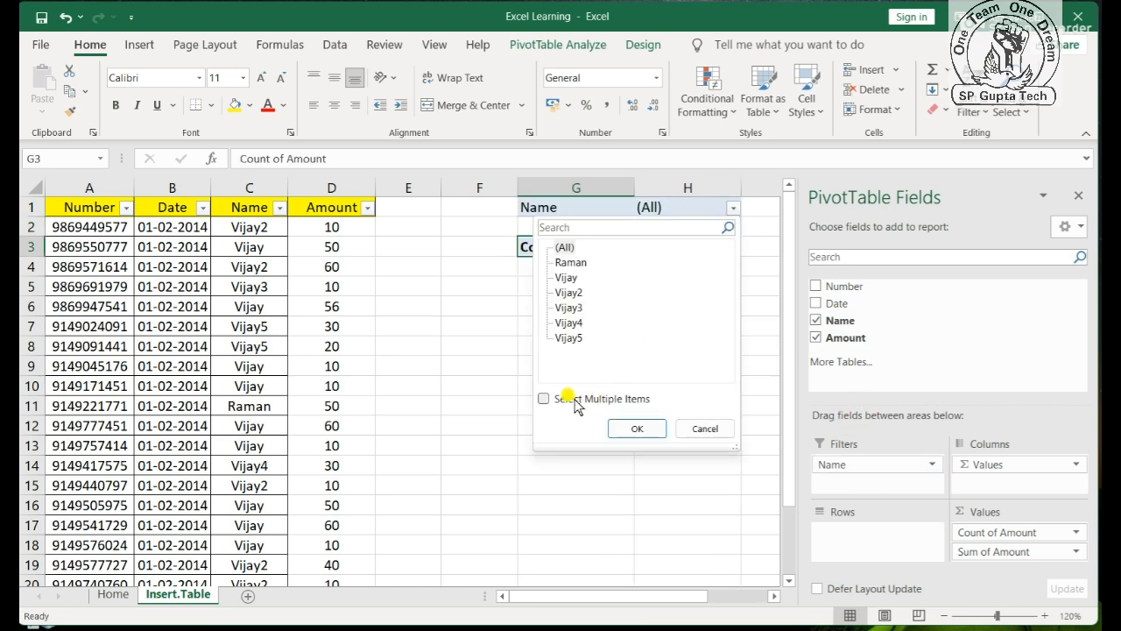
click(699, 208)
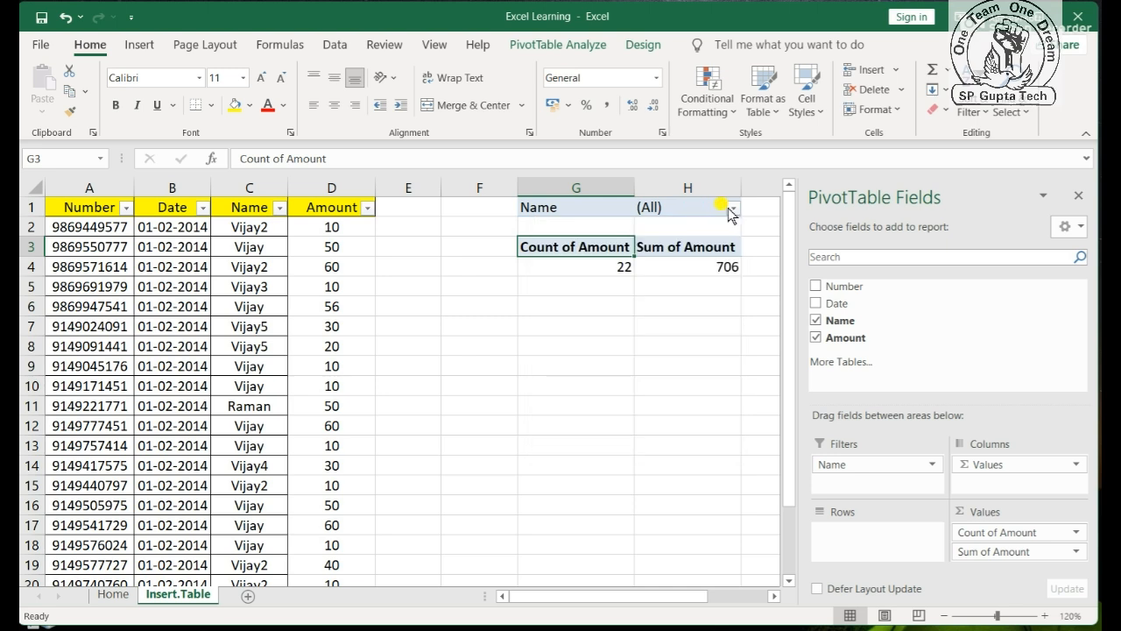
click(731, 208)
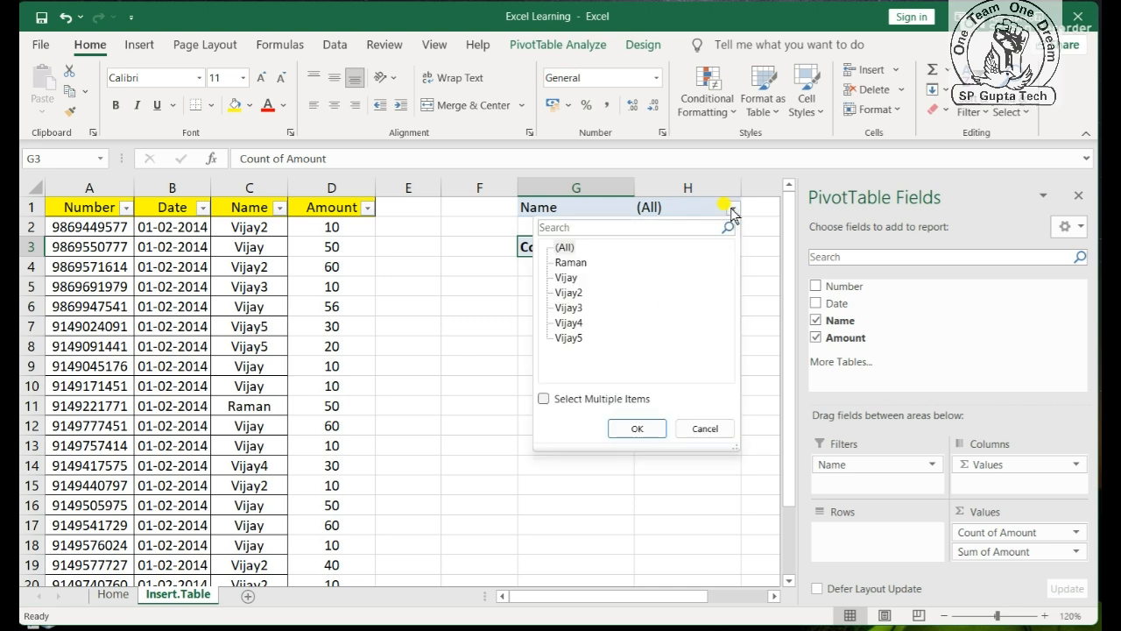
click(540, 398)
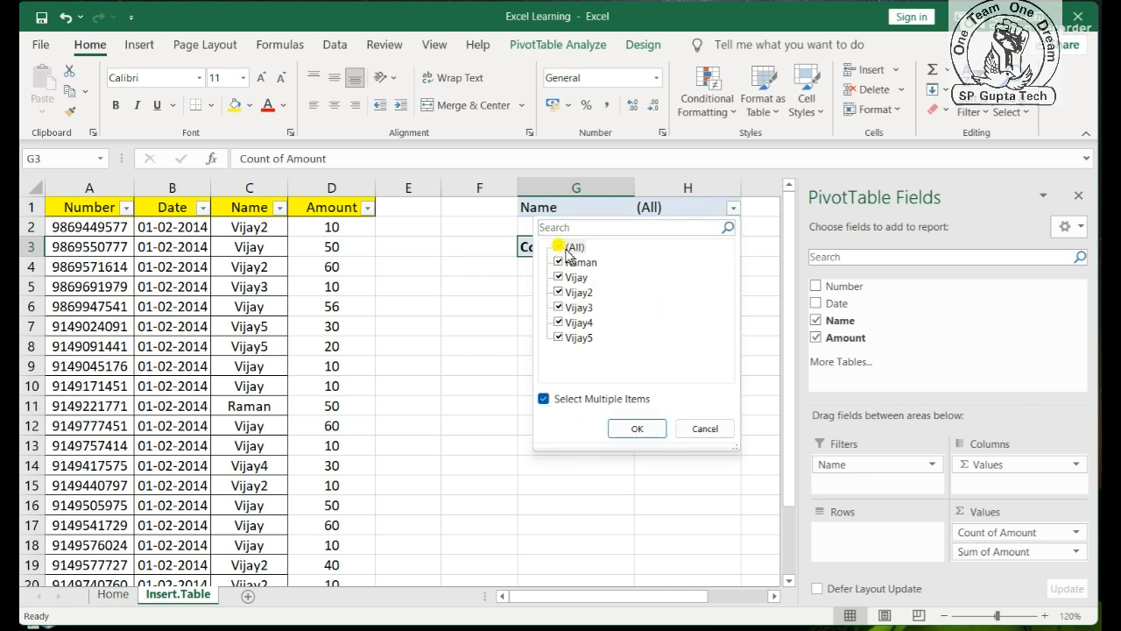
click(560, 264)
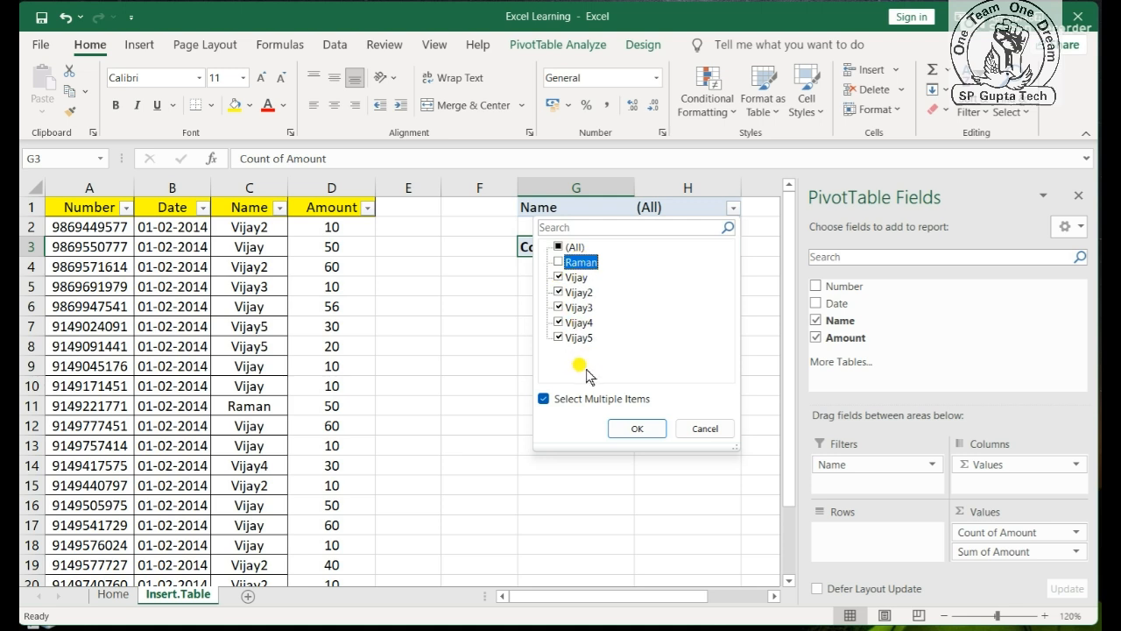
click(635, 429)
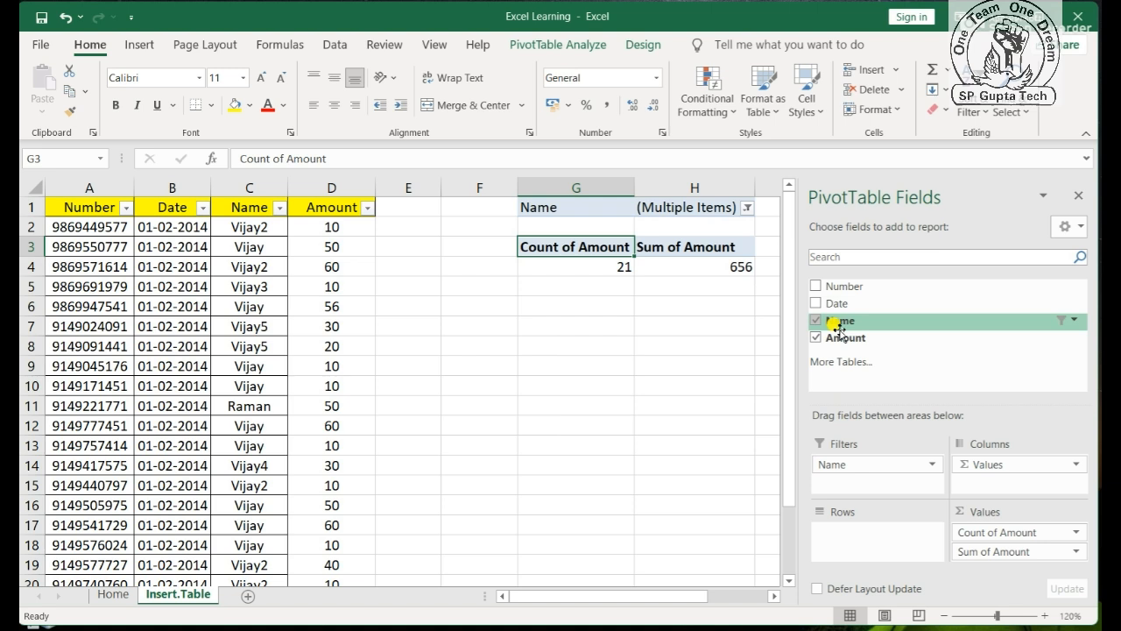
Move the Name field from the report filters back to the PivotTable's rows
drag(853, 320, 863, 531)
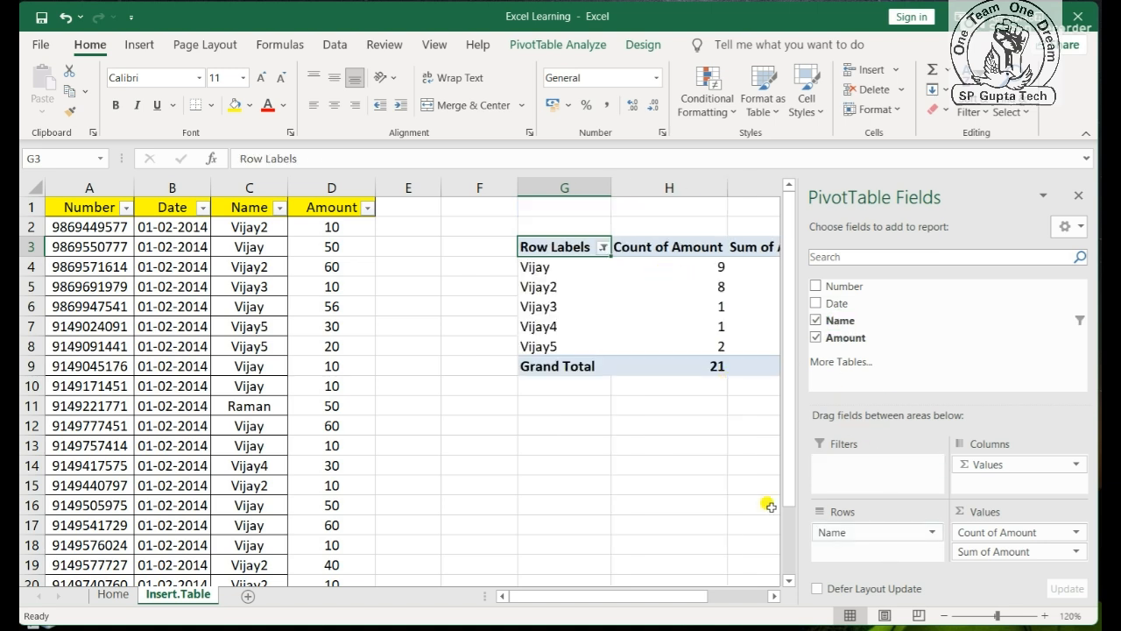
click(773, 596)
click(773, 596)
click(773, 596)
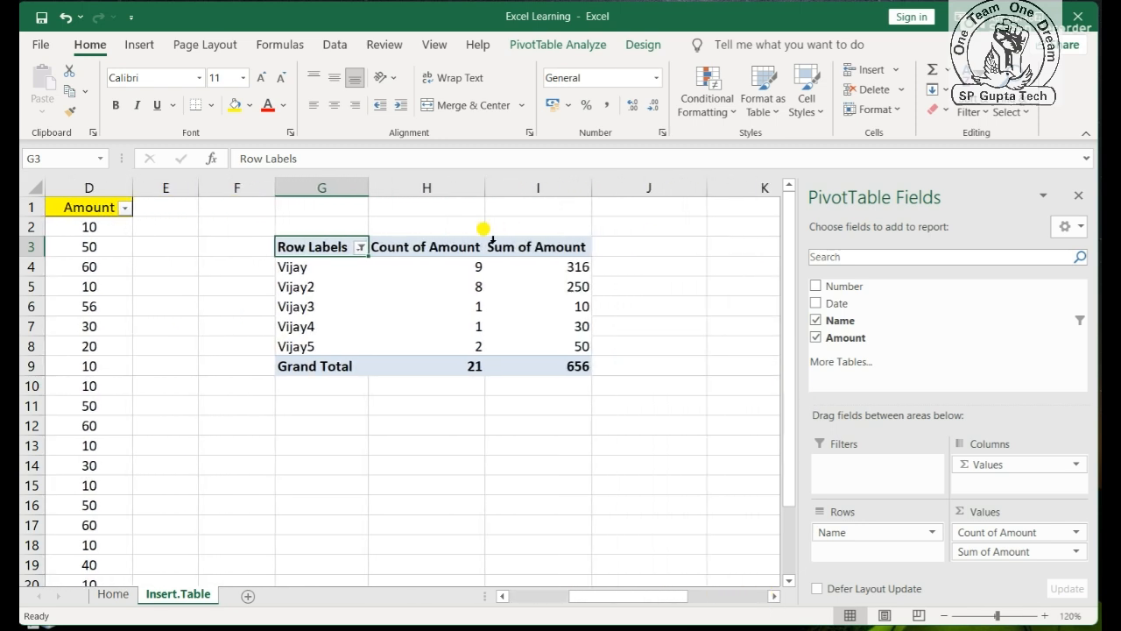
Clear the Name filter on the PivotTable's row labels to include every name
click(359, 219)
click(373, 303)
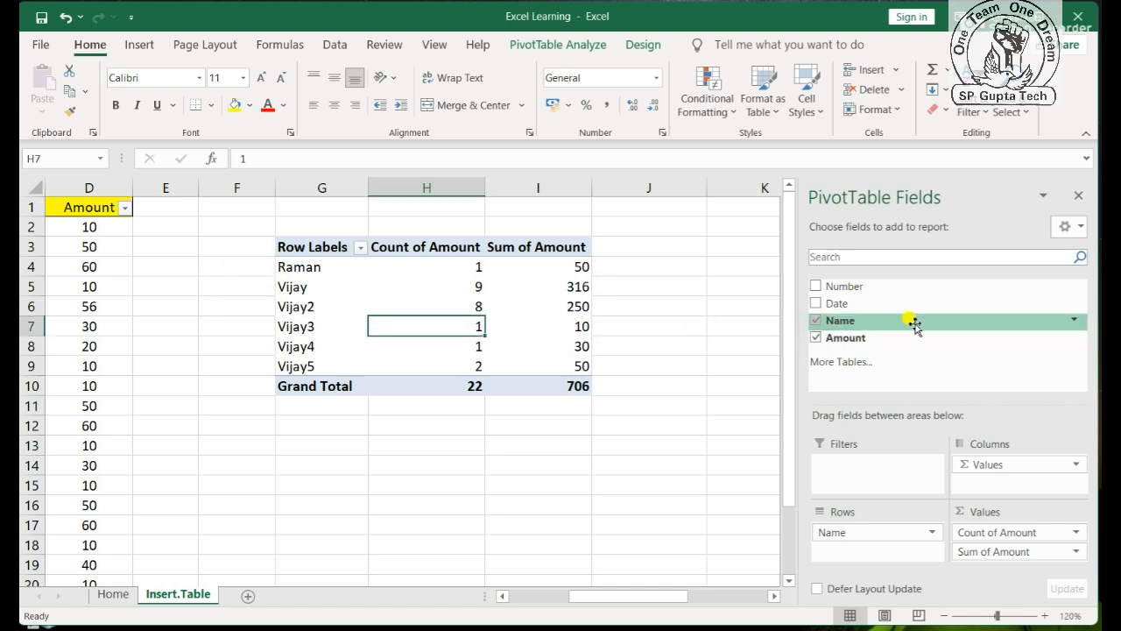
Filter the PivotTable's Name field from the field list to exclude the first name
click(1075, 322)
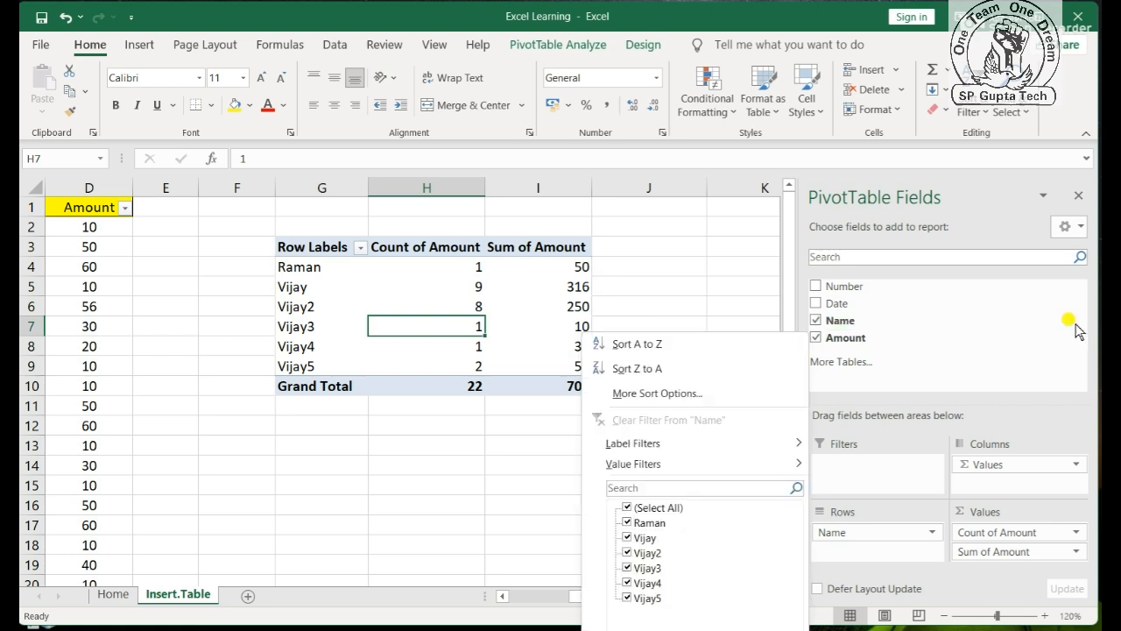
click(627, 522)
click(701, 628)
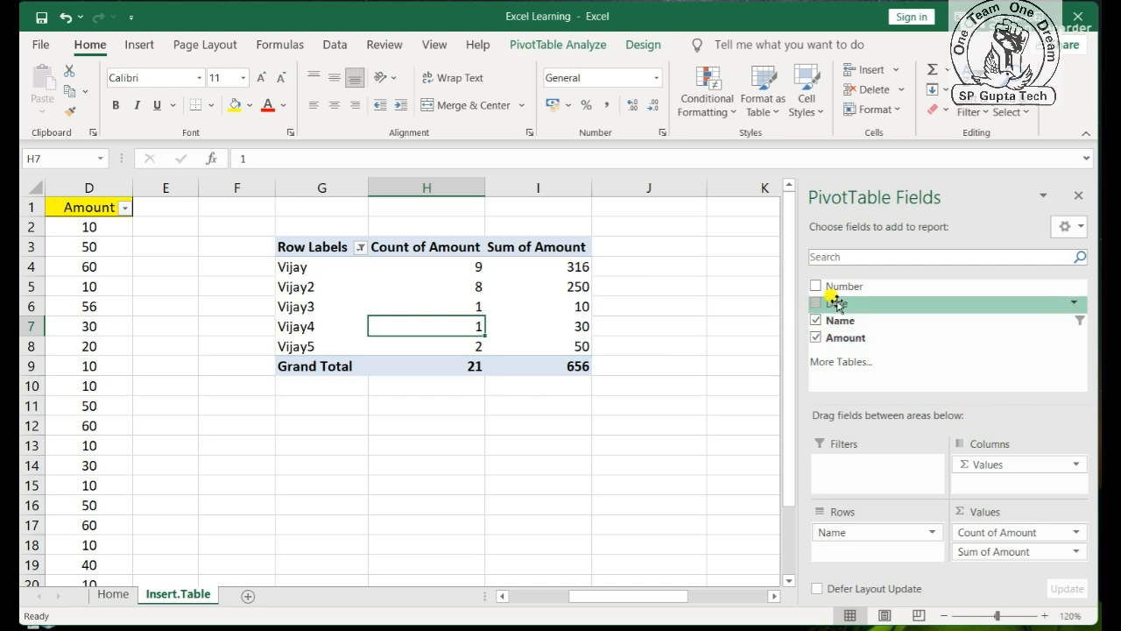
Add the Date field to the PivotTable's columns below Values and view the resulting date columns
drag(836, 302, 985, 488)
drag(571, 596, 613, 601)
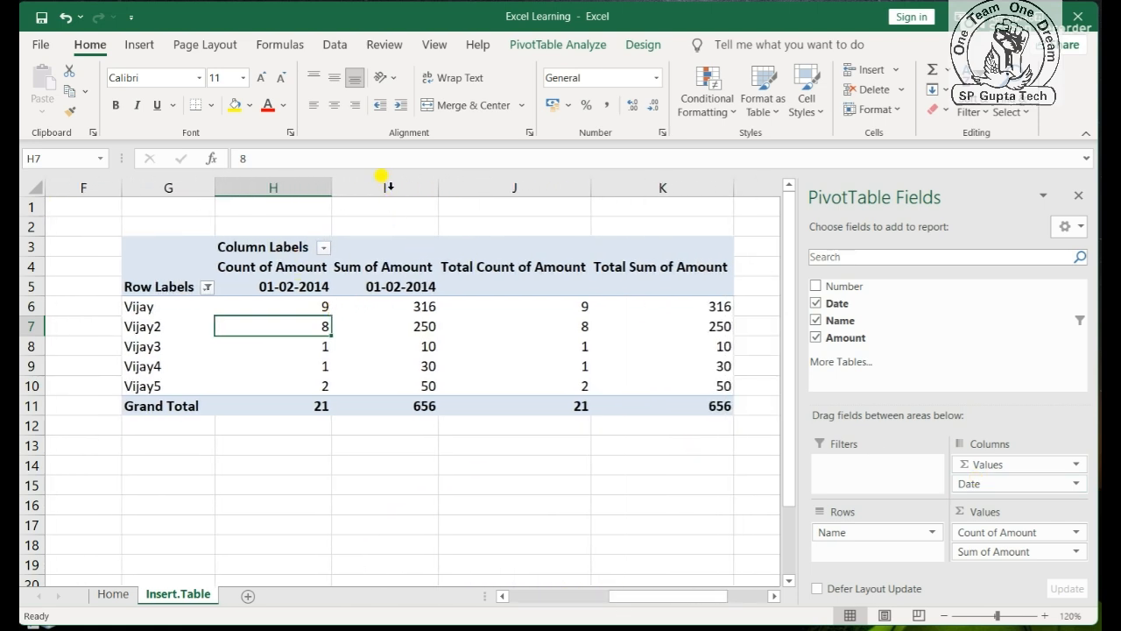
click(276, 288)
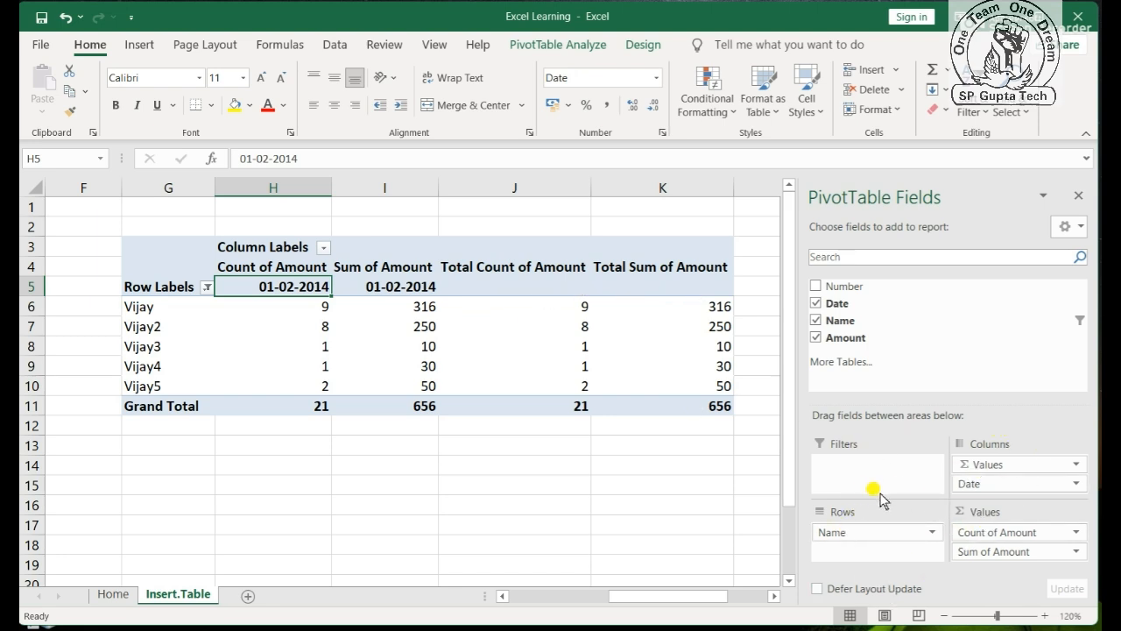
drag(692, 594, 684, 596)
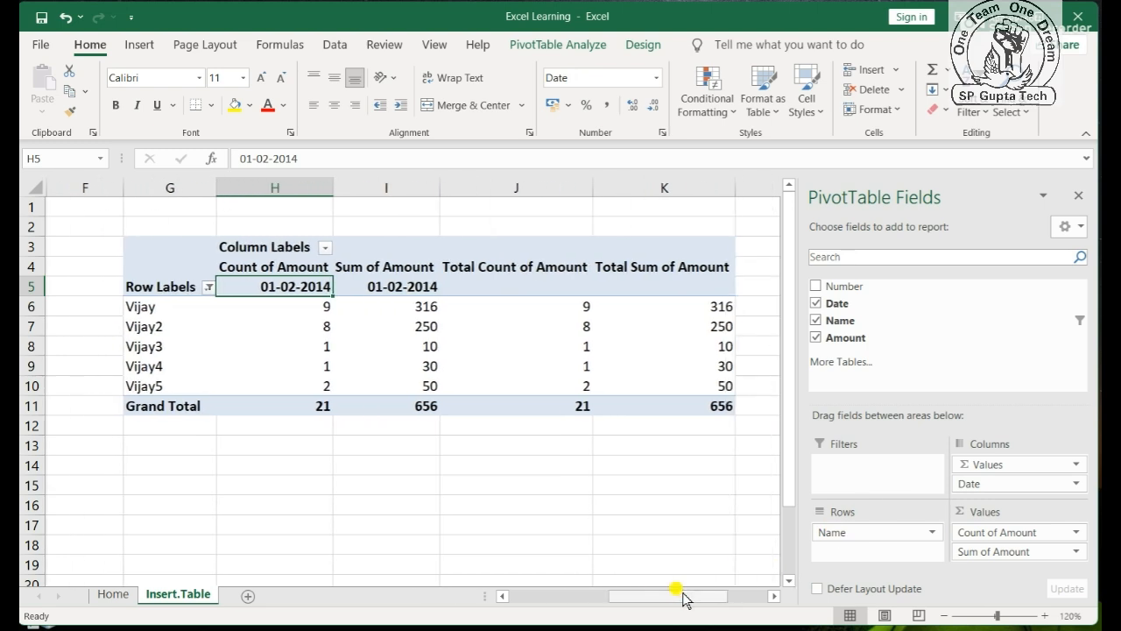
click(140, 309)
key(Up)
key(Down)
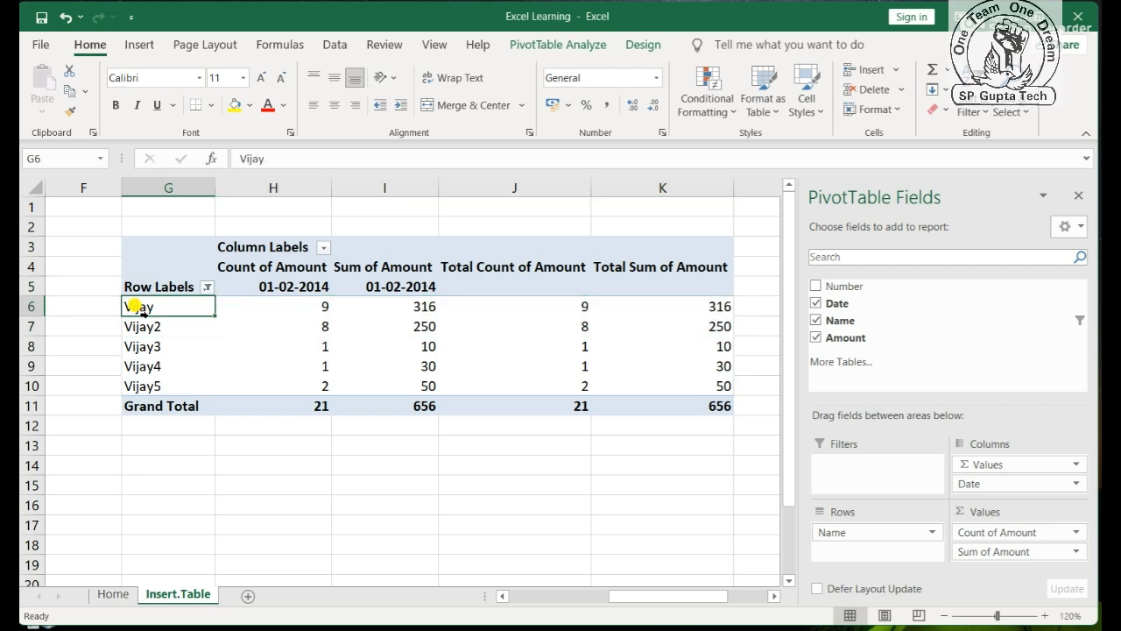
key(ctrl+shift+Down)
key(Up)
key(Up)
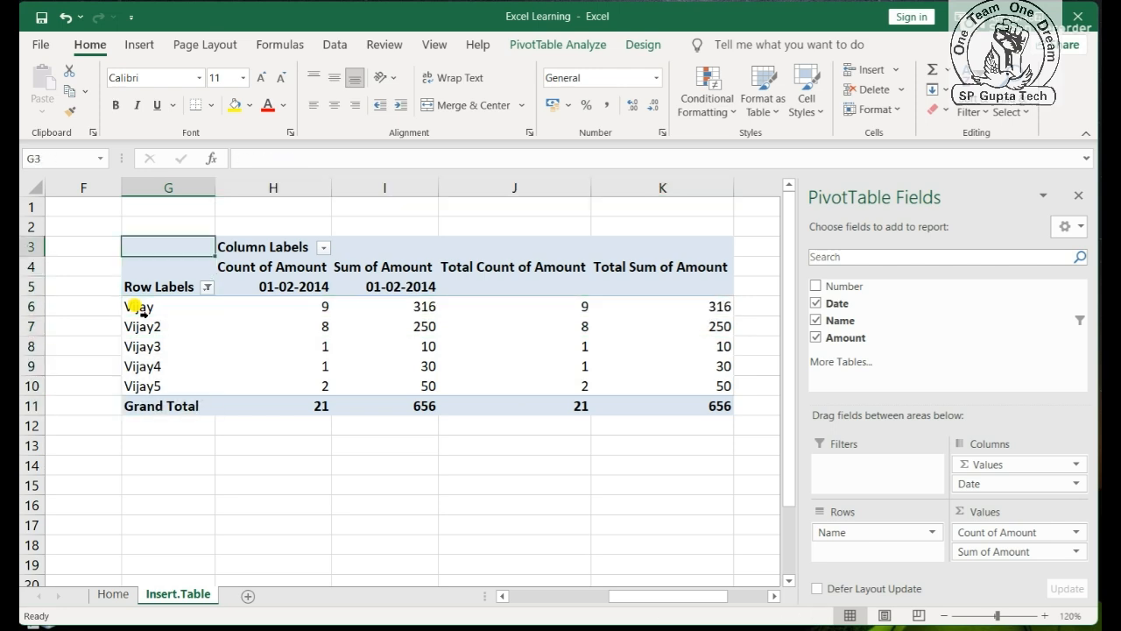
key(Up)
key(Up)
key(Home)
key(Right)
key(Right)
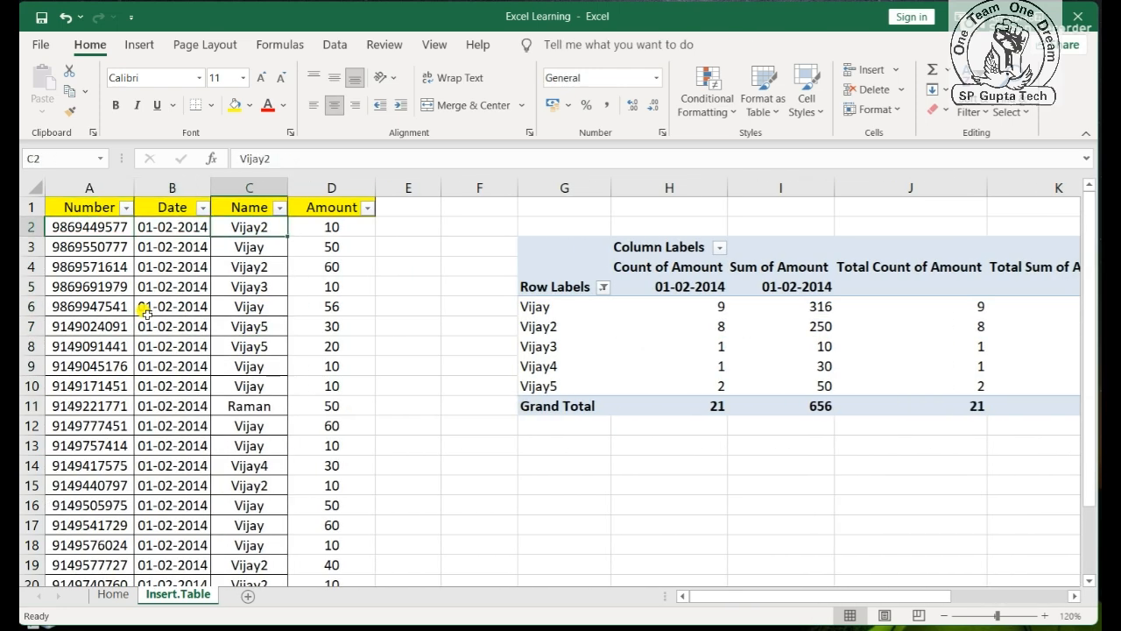
key(Up)
key(alt+Down)
key(Up)
key(Up)
key(space)
key(Down)
key(Down)
key(Down)
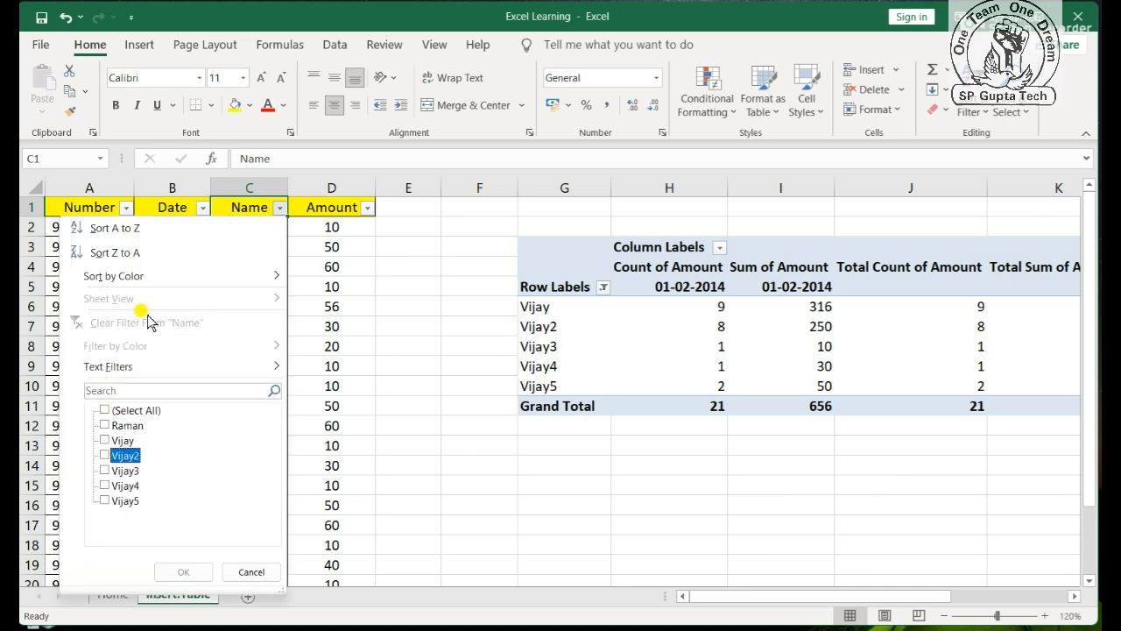
key(Escape)
Examine the PivotTable's counts, sums and totals by name and date against the source list
key(Right)
key(Right)
key(Right)
key(Right)
key(Right)
key(Right)
key(Down)
key(Down)
key(Down)
key(Down)
key(Down)
key(Down)
key(Right)
key(Right)
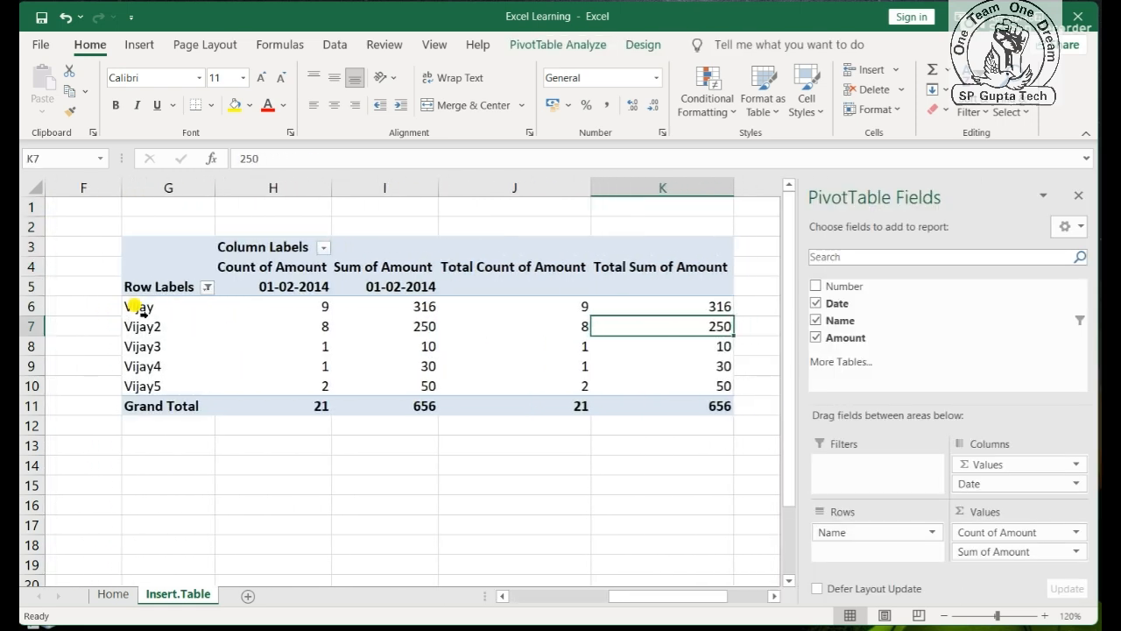
key(Left)
key(Left)
key(Left)
key(Up)
key(Right)
key(Left)
key(Up)
key(Left)
key(ctrl+shift+Right)
key(ctrl+shift+Down)
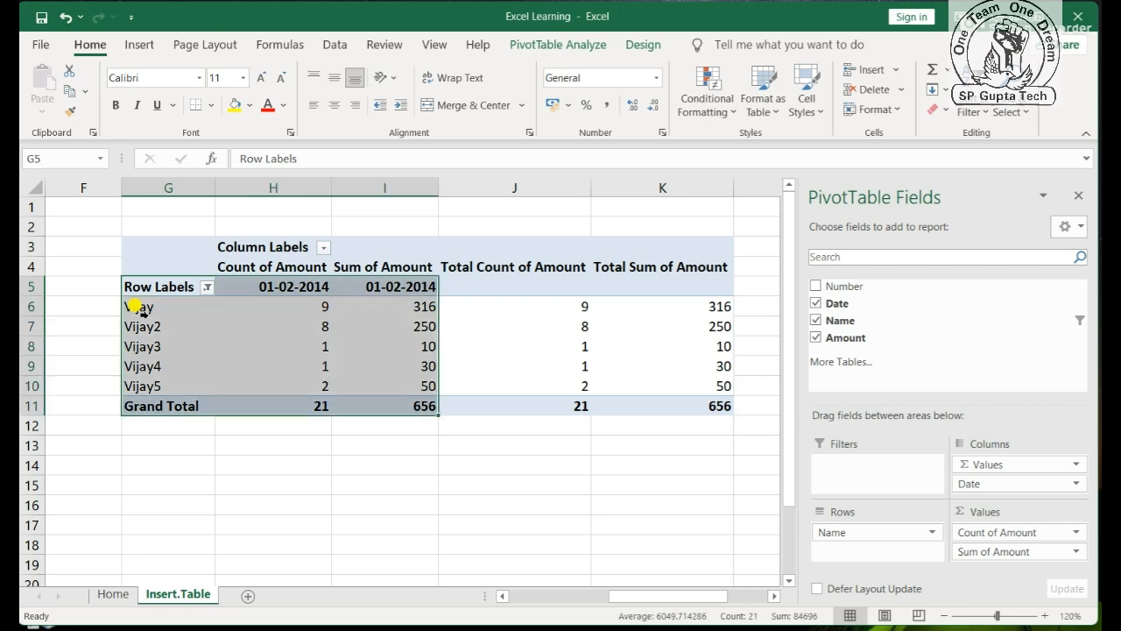
key(ctrl+Home)
key(Right)
key(Right)
key(Right)
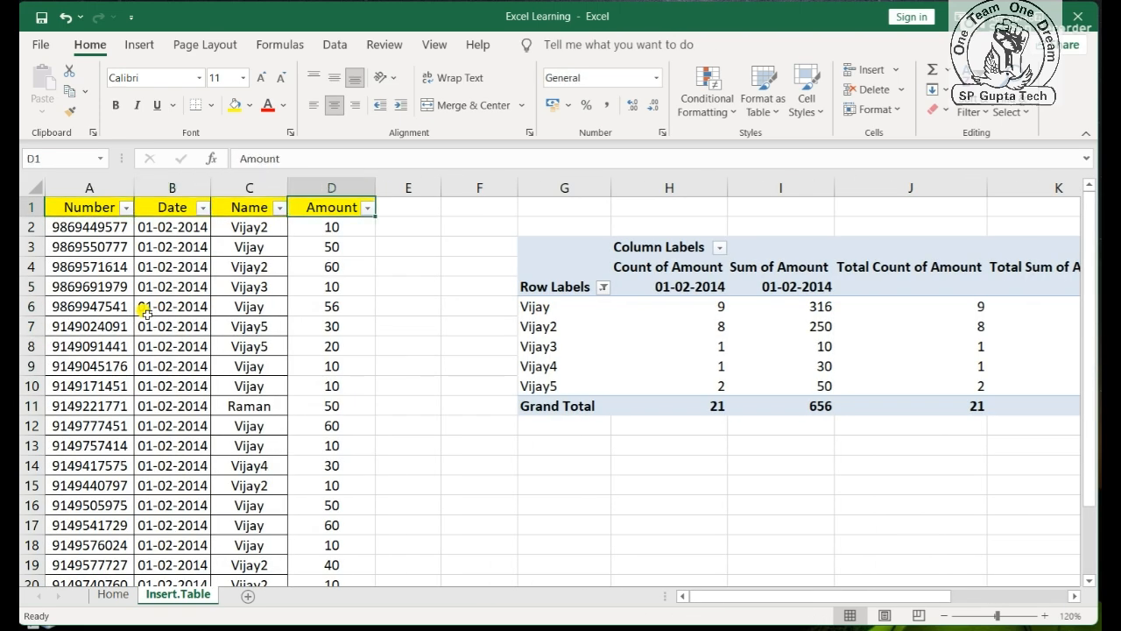
Select the list's first data cell, A2, and open the PivotTable recommendations for the list
click(141, 46)
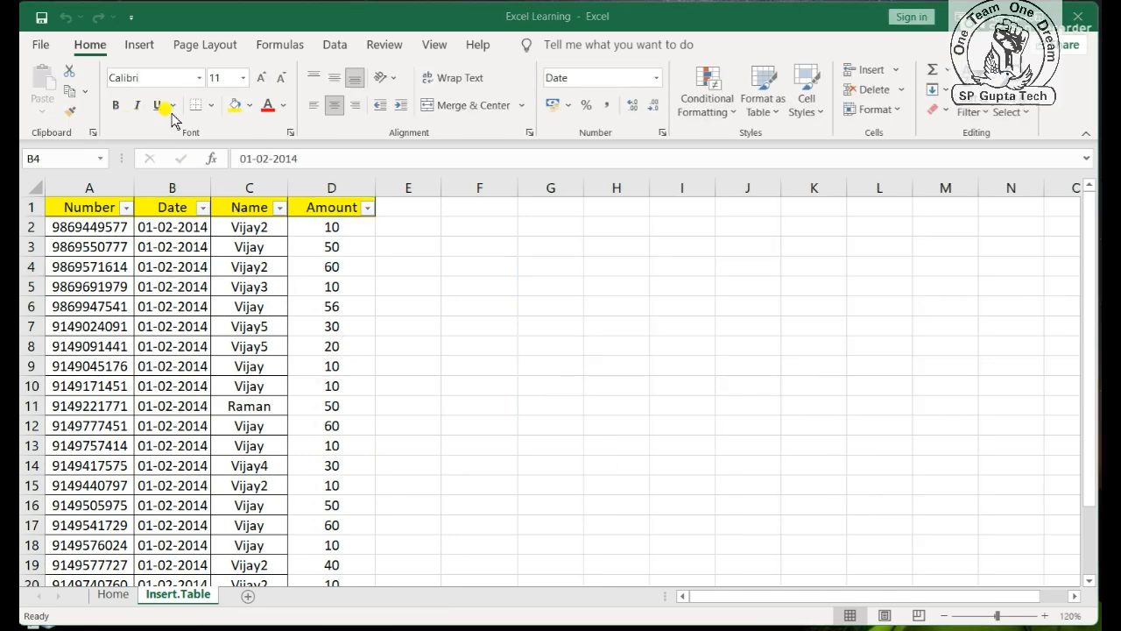
click(139, 44)
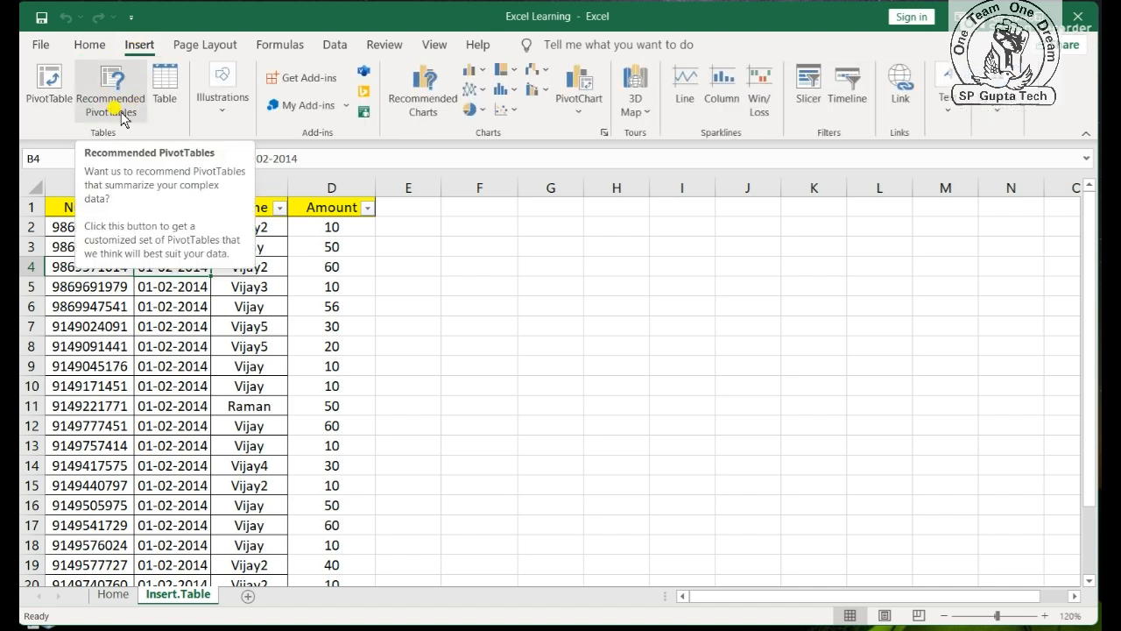
click(153, 359)
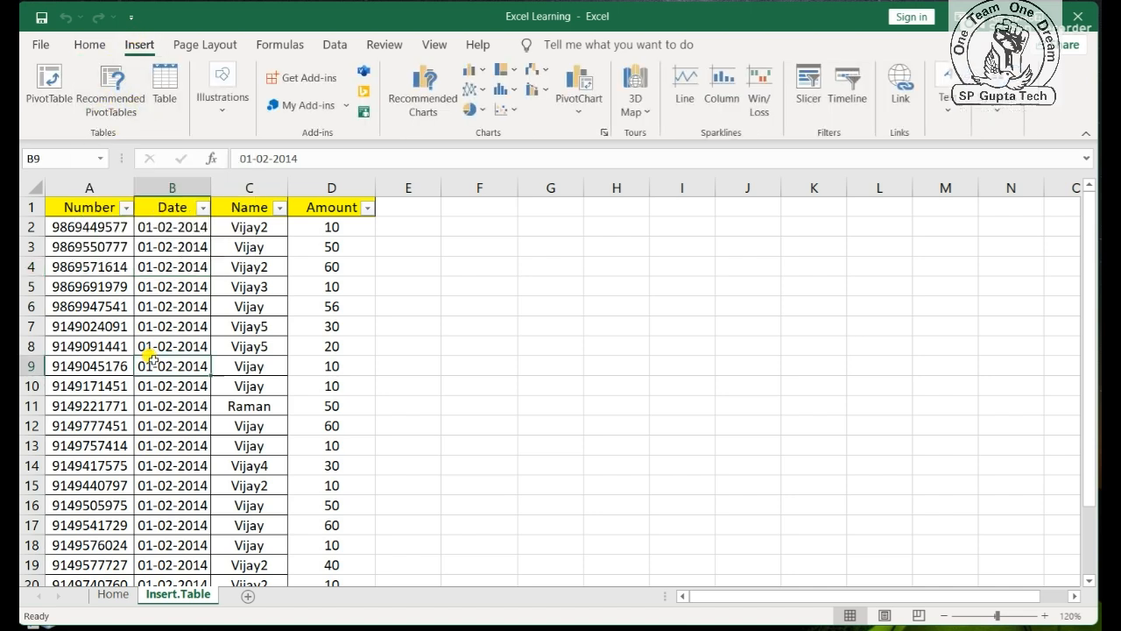
click(116, 224)
click(110, 92)
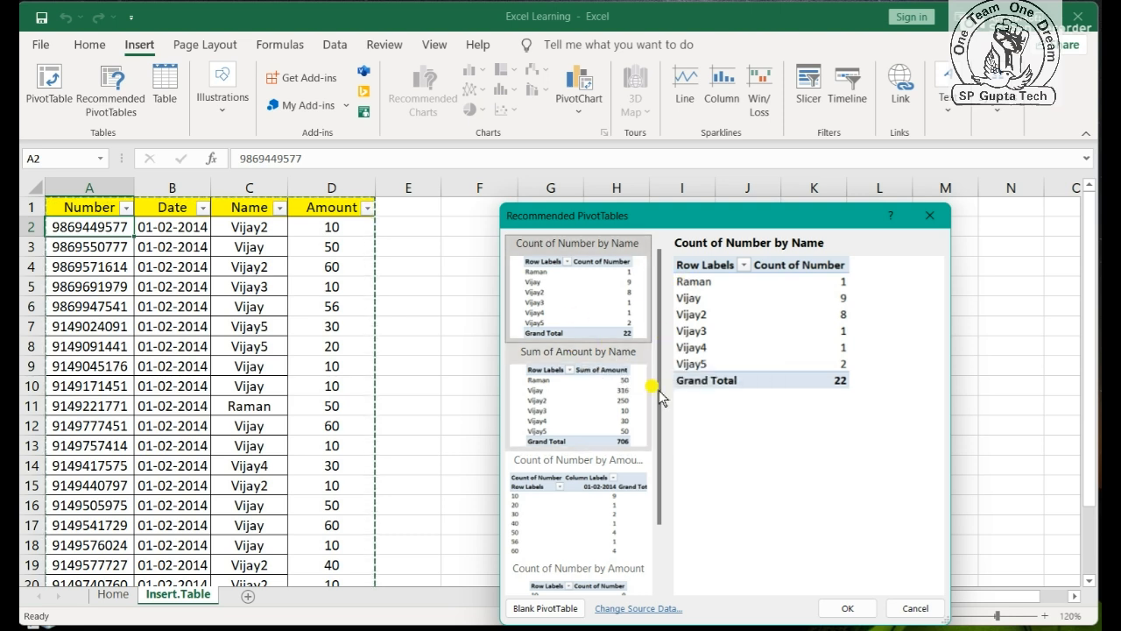
Insert the recommended Sum of Amount by Name PivotTable on a new sheet and add Date as its report filter
mouse_move(656, 286)
mouse_down()
mouse_move(662, 367)
mouse_move(652, 268)
mouse_up()
click(579, 404)
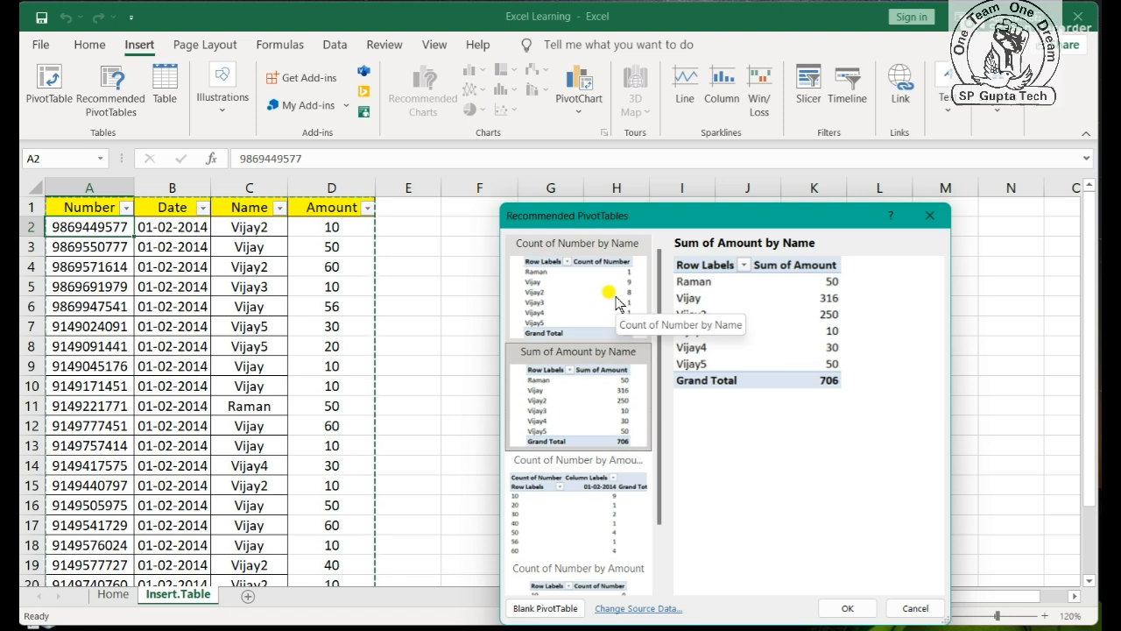
click(575, 501)
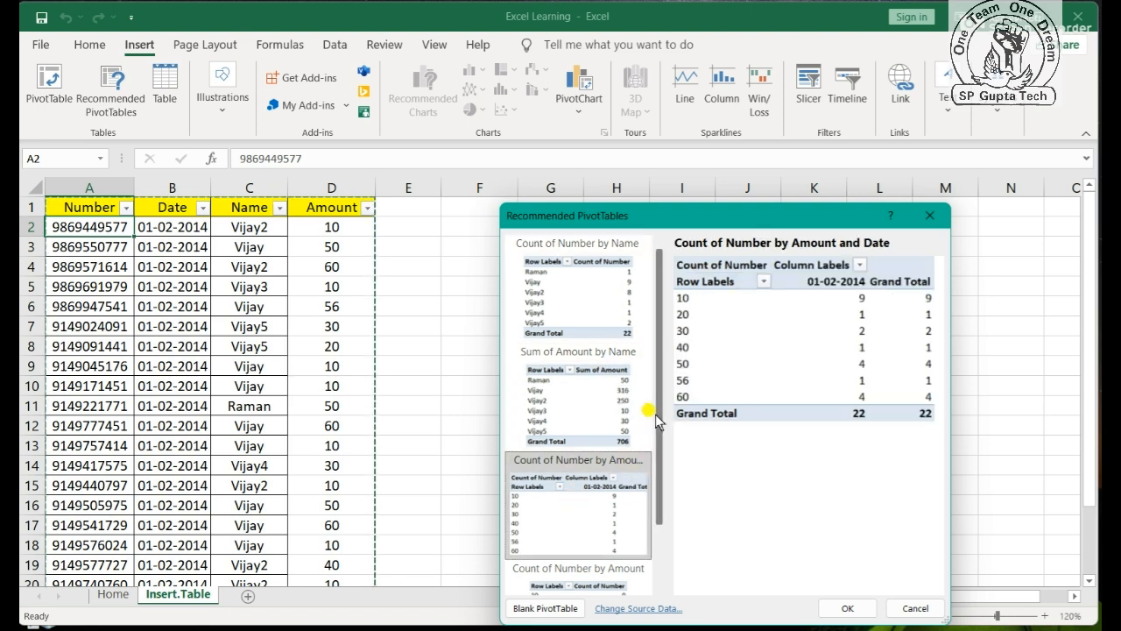
click(624, 408)
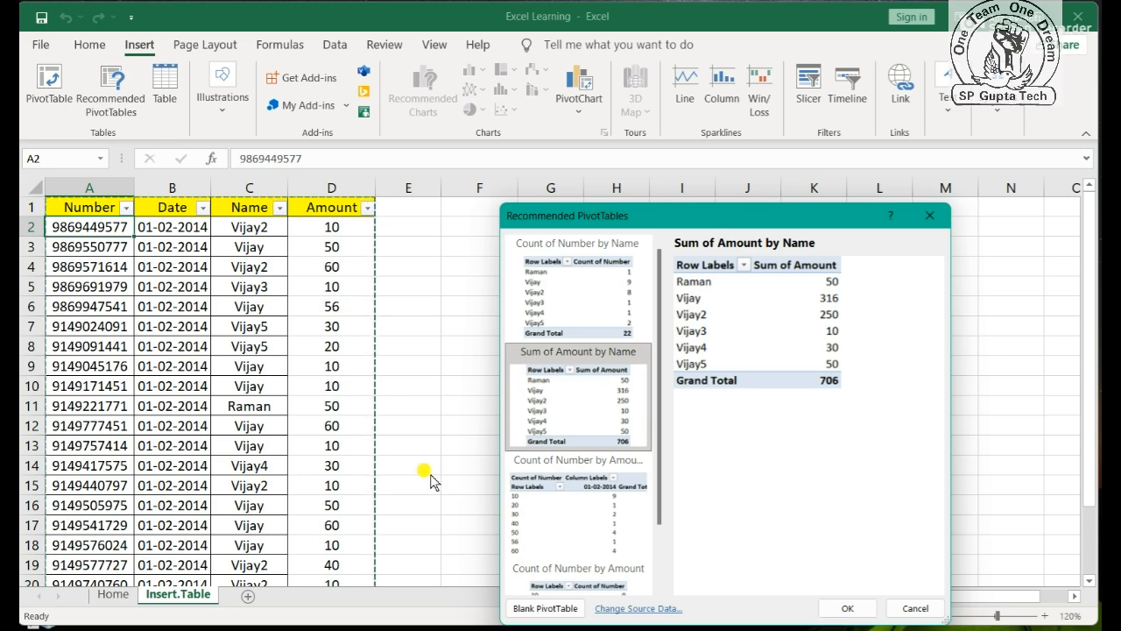
click(845, 609)
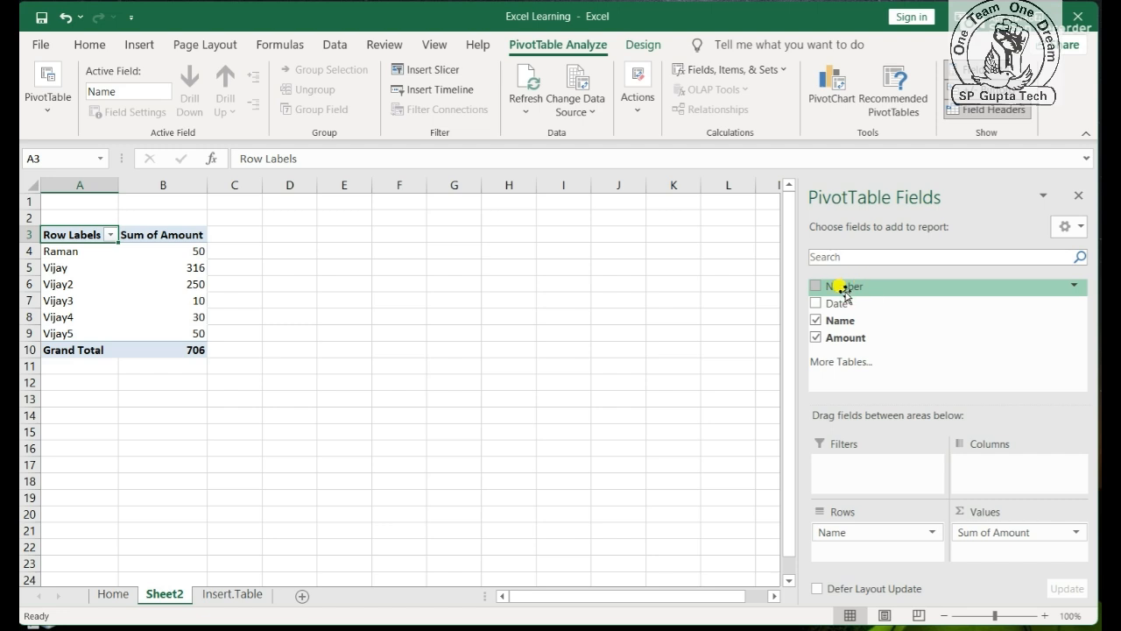
drag(831, 303, 878, 468)
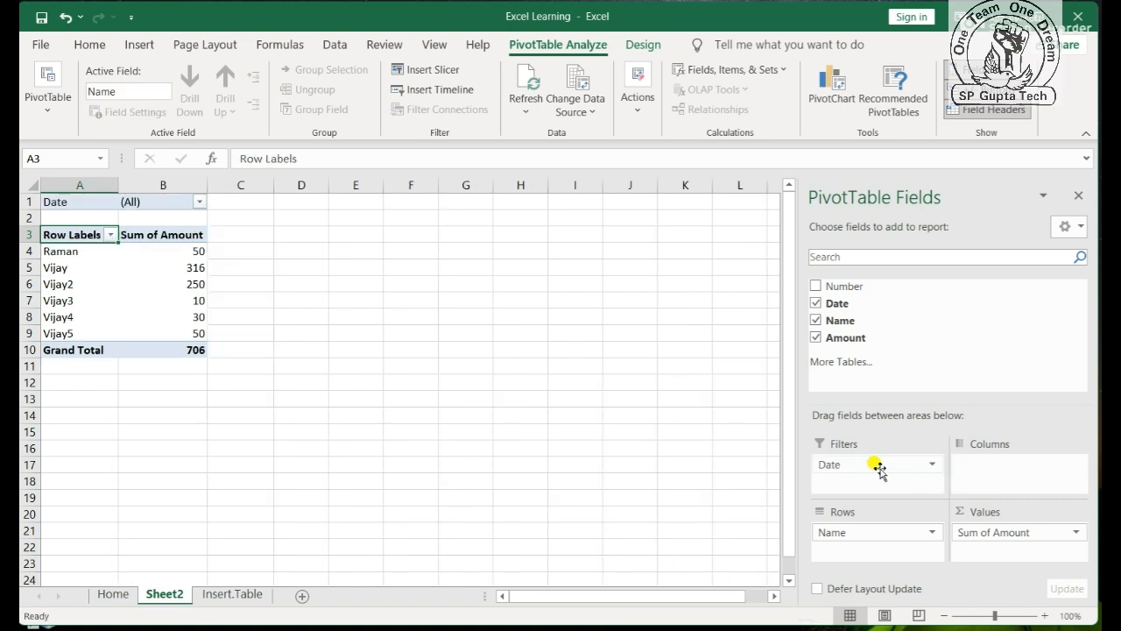
Delete the new sheet that holds the recommended PivotTable
right_click(178, 593)
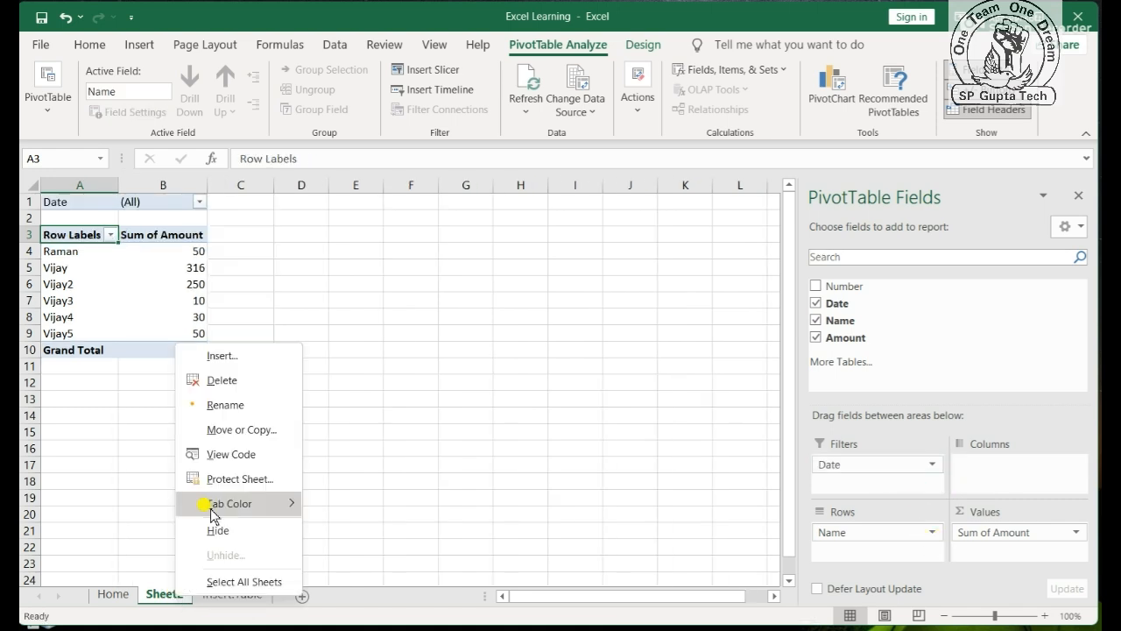
click(223, 380)
click(623, 401)
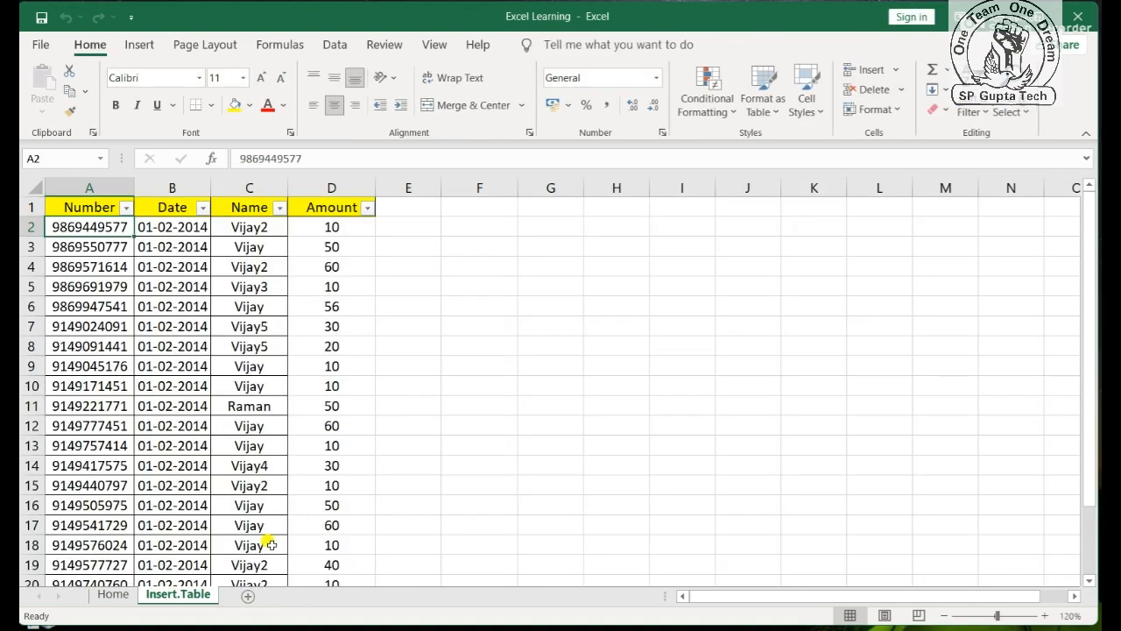
Select the empty range G3:K10 beside the list and start creating a table from it
click(193, 504)
click(150, 306)
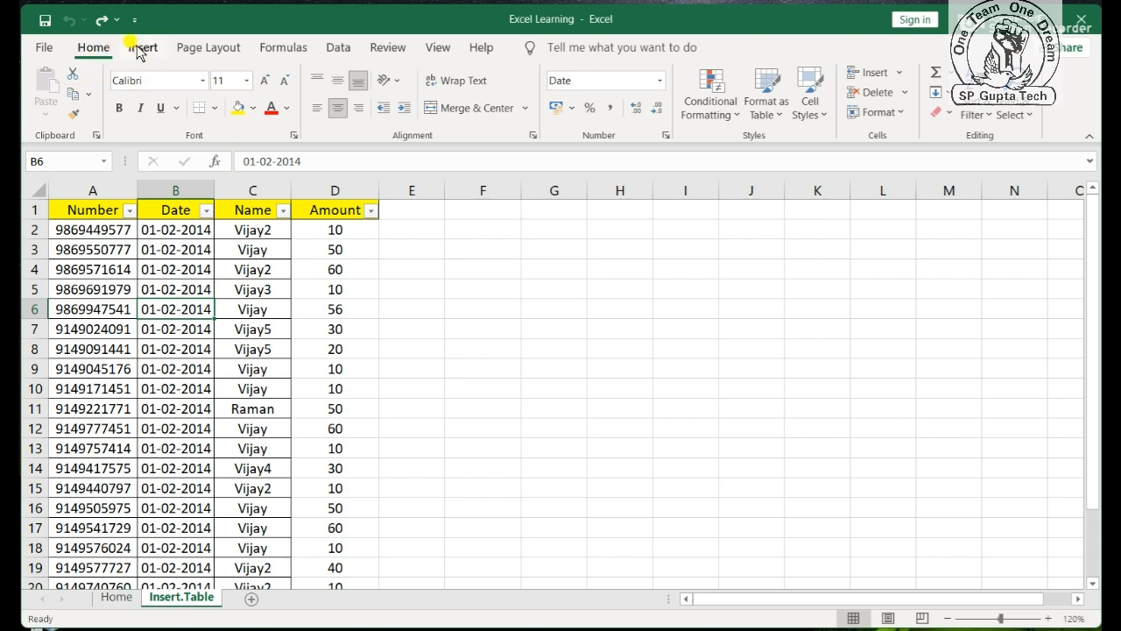
click(139, 49)
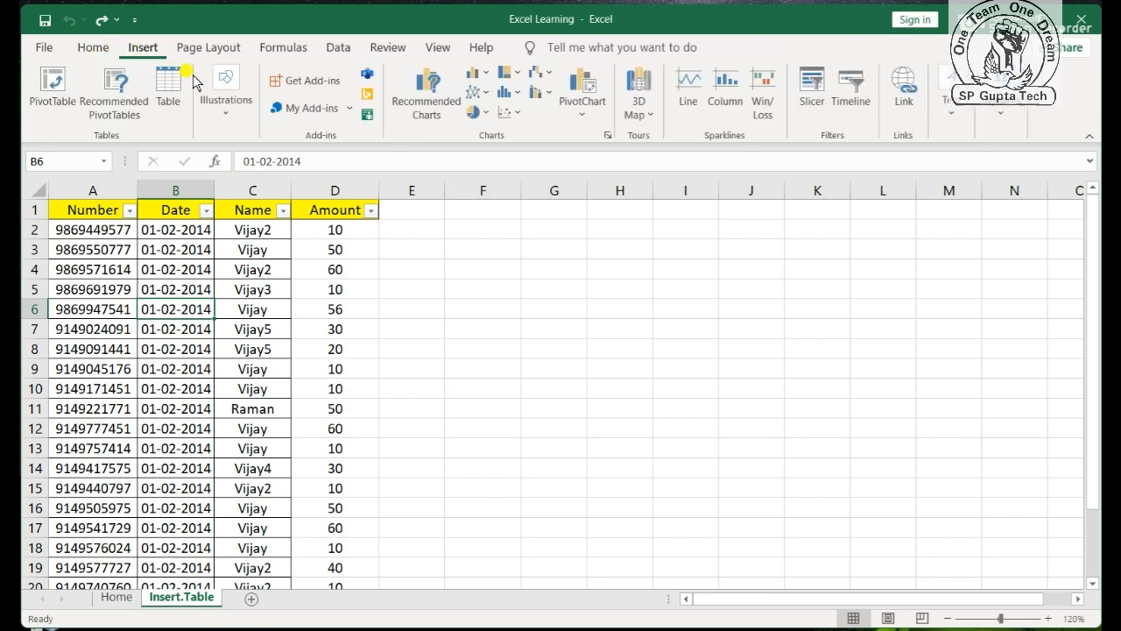
click(579, 281)
drag(554, 256, 810, 388)
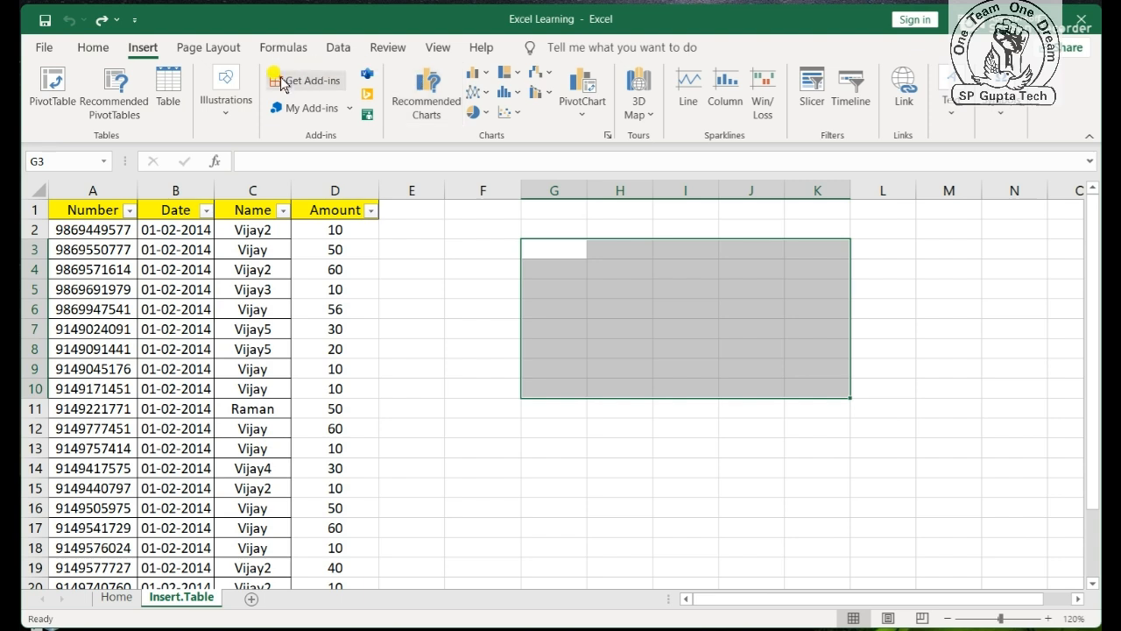
click(167, 86)
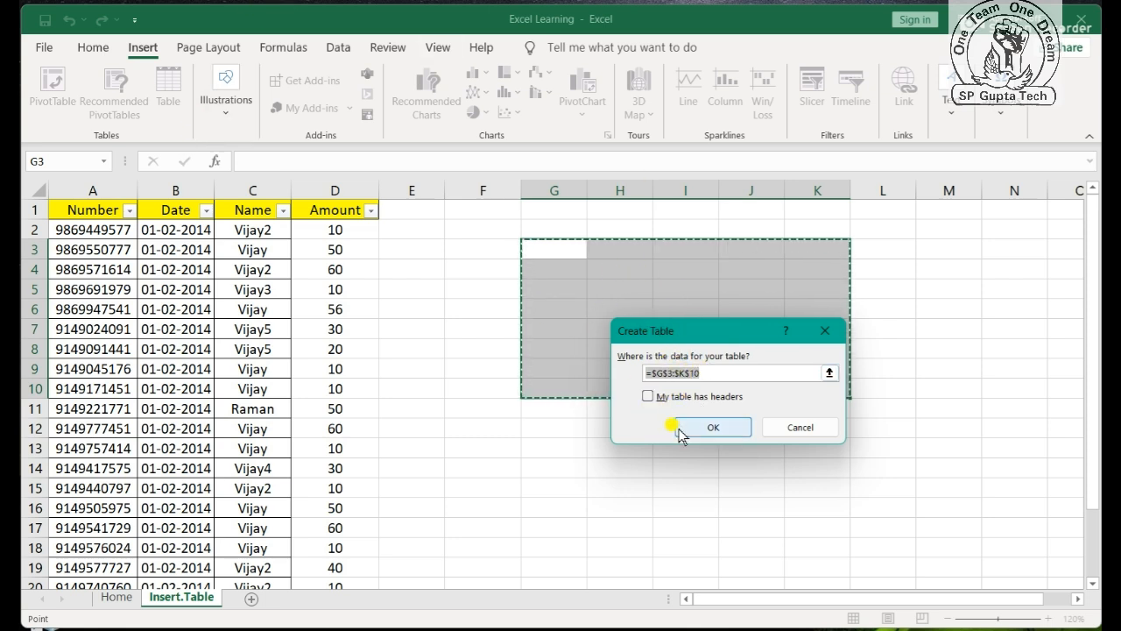
Set the table's range to G3:L12 without existing headers and create the table
click(716, 372)
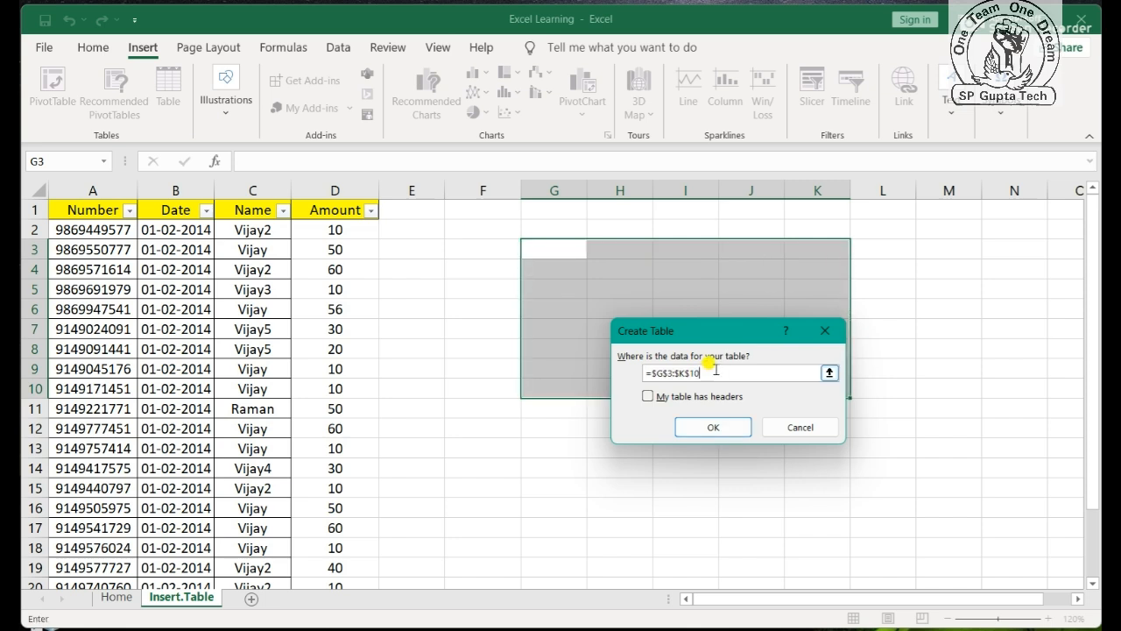
key(shift+Left)
key(Left)
key(Right)
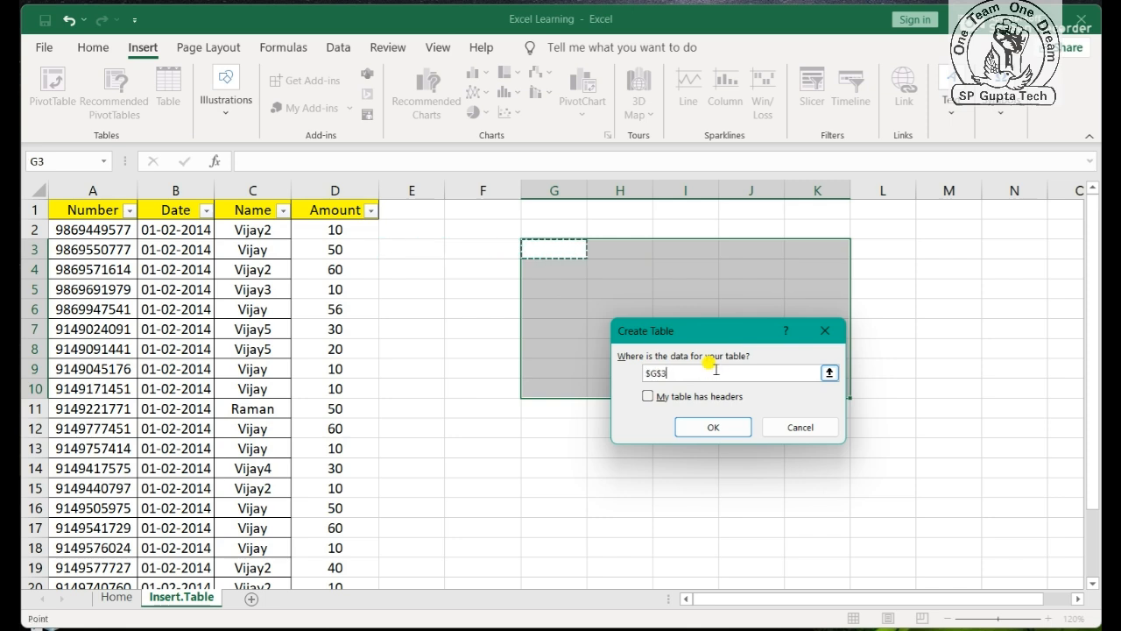
key(shift+Right)
key(shift+Down)
key(shift+Down)
key(shift+Down)
key(shift+Down)
key(shift+Down)
key(shift+Down)
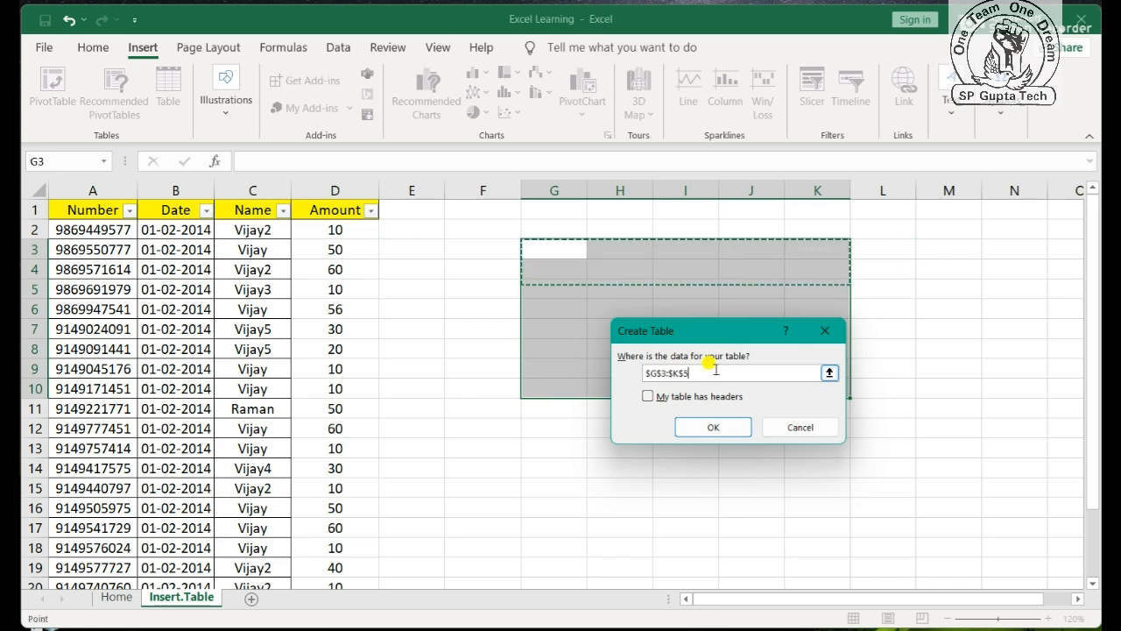
key(shift+Down)
key(shift+Down)
key(shift+Down)
key(shift+Right)
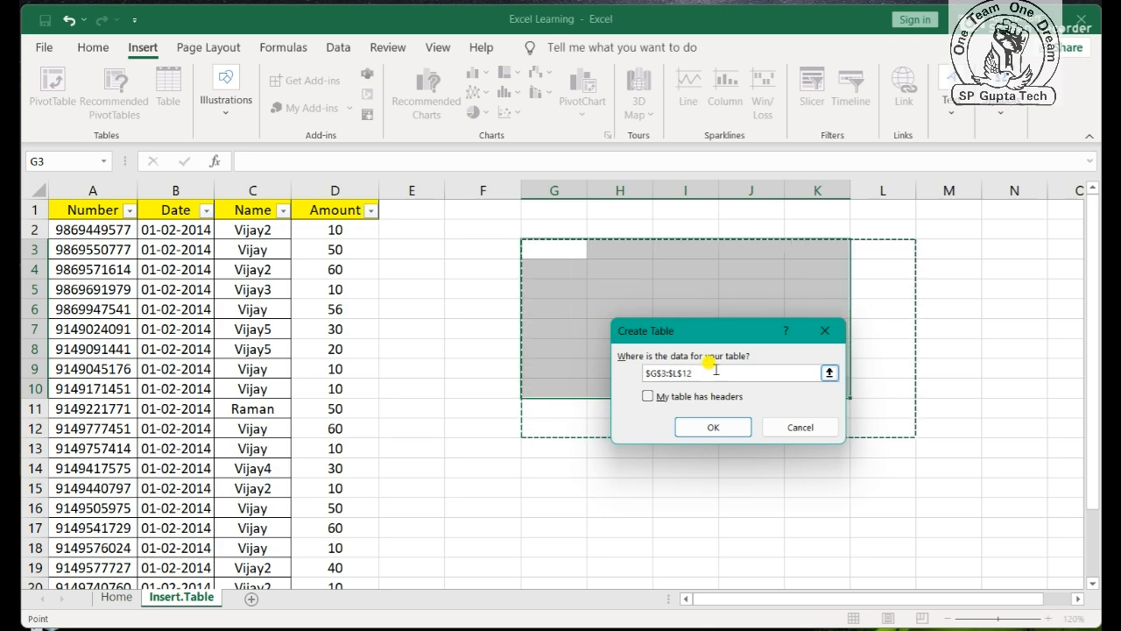
click(713, 426)
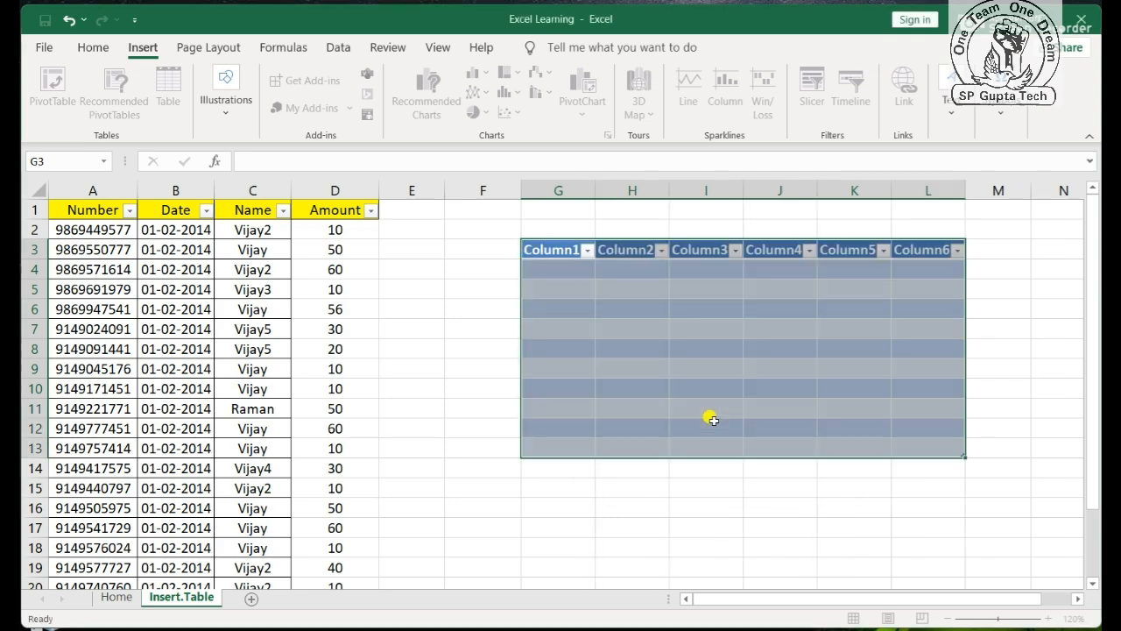
Rename the new table's first column header in G3 as Name
click(543, 256)
key(Right)
key(Left)
key(ctrl+shift+Right)
click(544, 256)
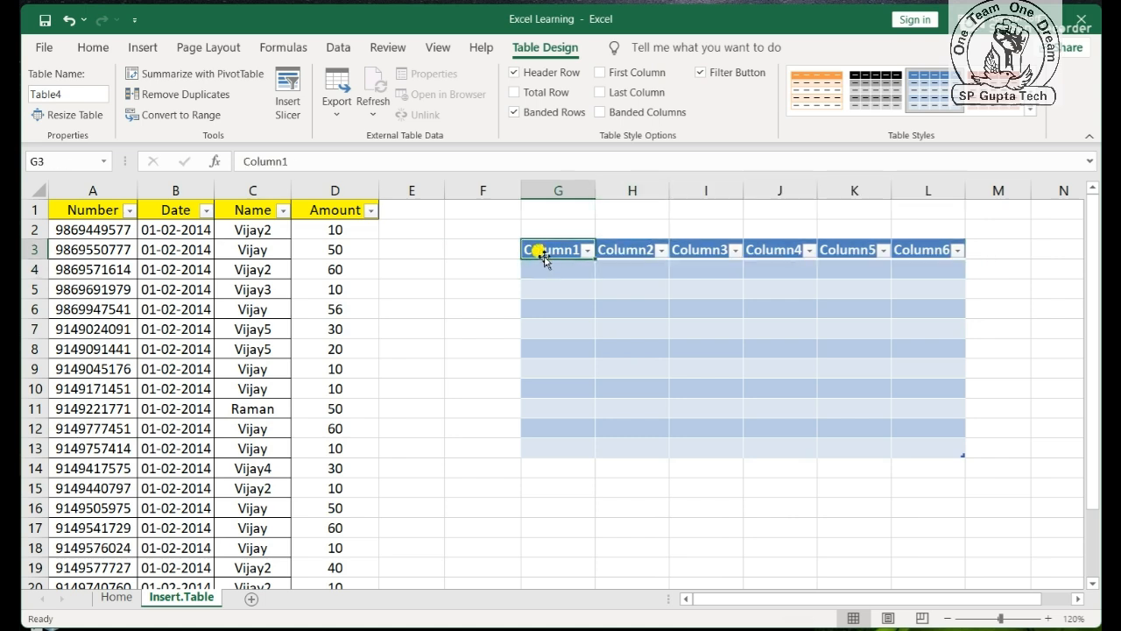
key(BackSpace)
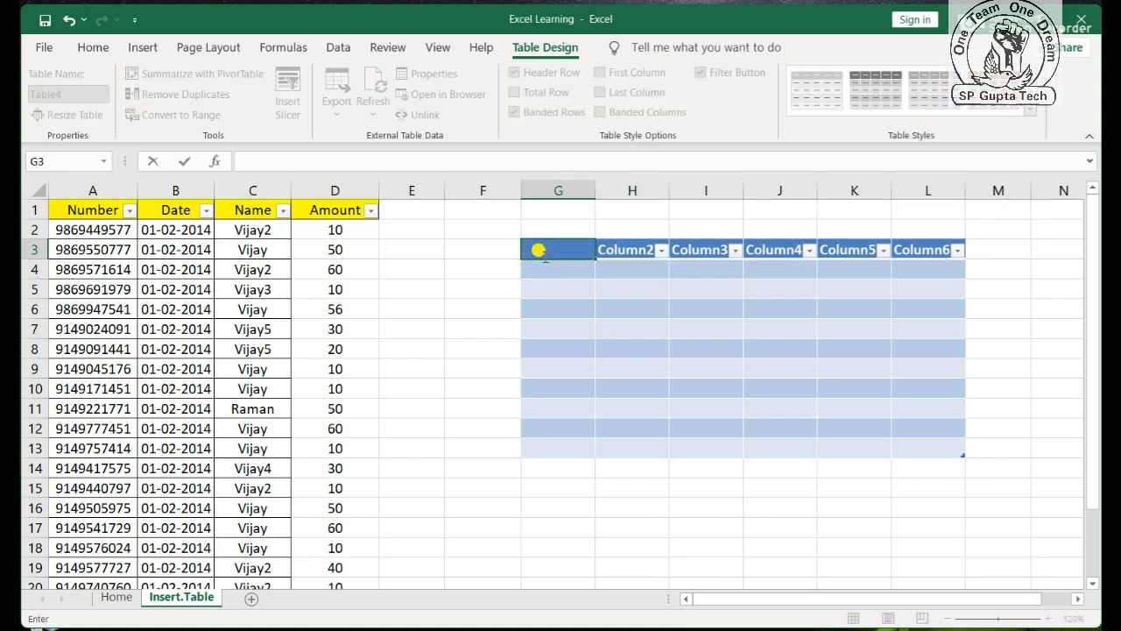
text(Table)
key(Escape)
text(Name)
key(Tab)
key(Left)
key(Left)
click(543, 253)
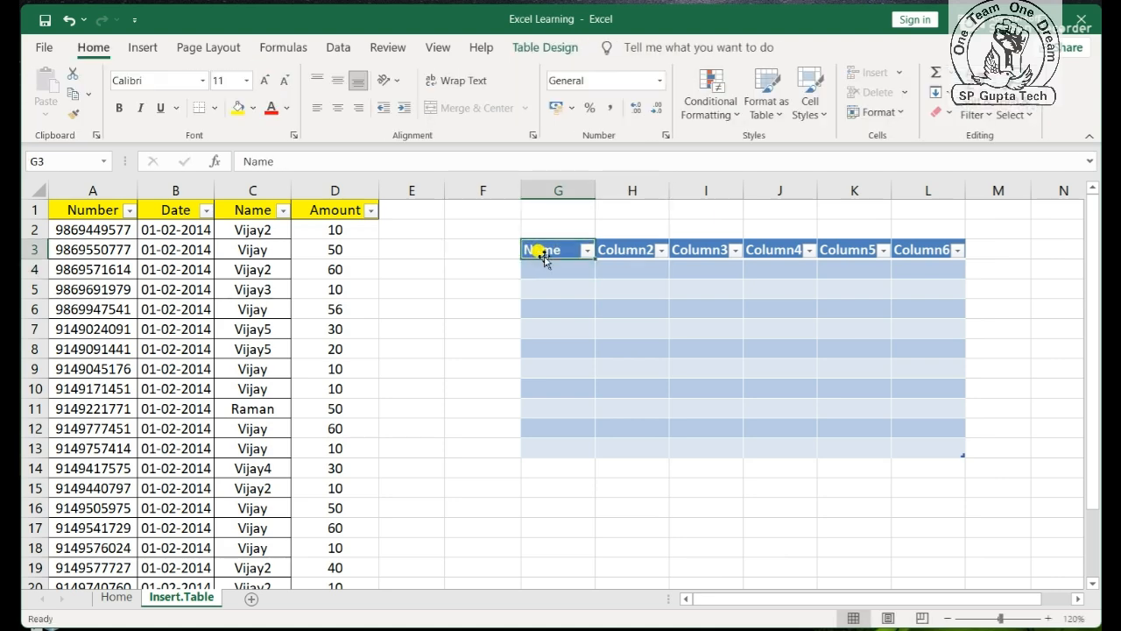
Set the new table's first two column headers to Number and Date
text(Number)
key(Tab)
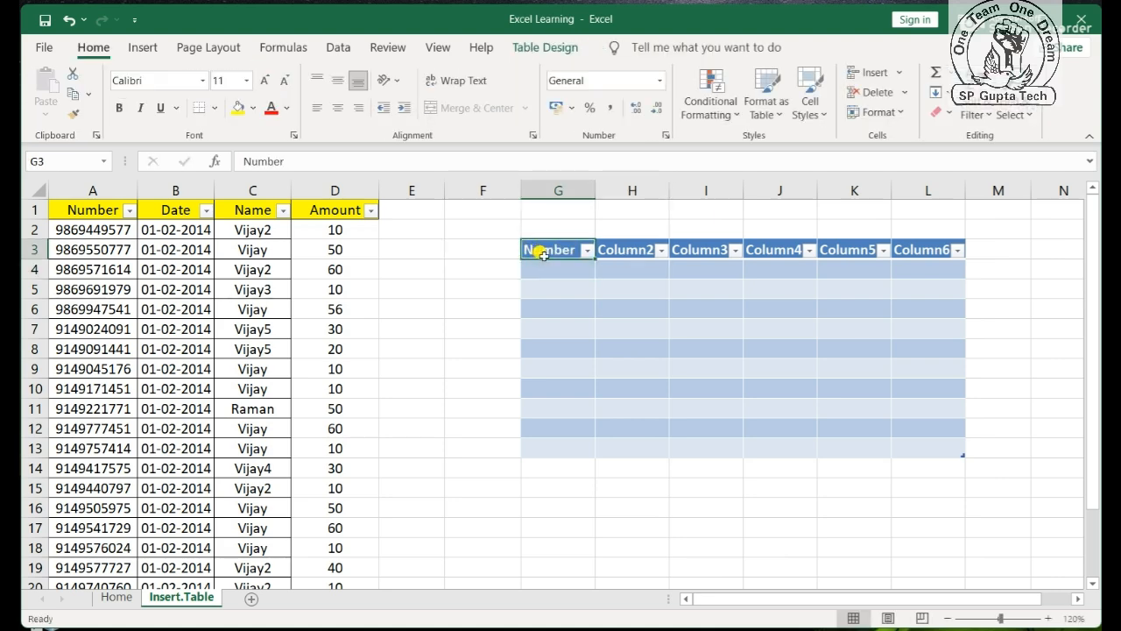
key(Right)
key(Right)
key(Left)
key(Left)
text(Date)
key(Return)
click(543, 253)
key(ctrl+a)
click(544, 261)
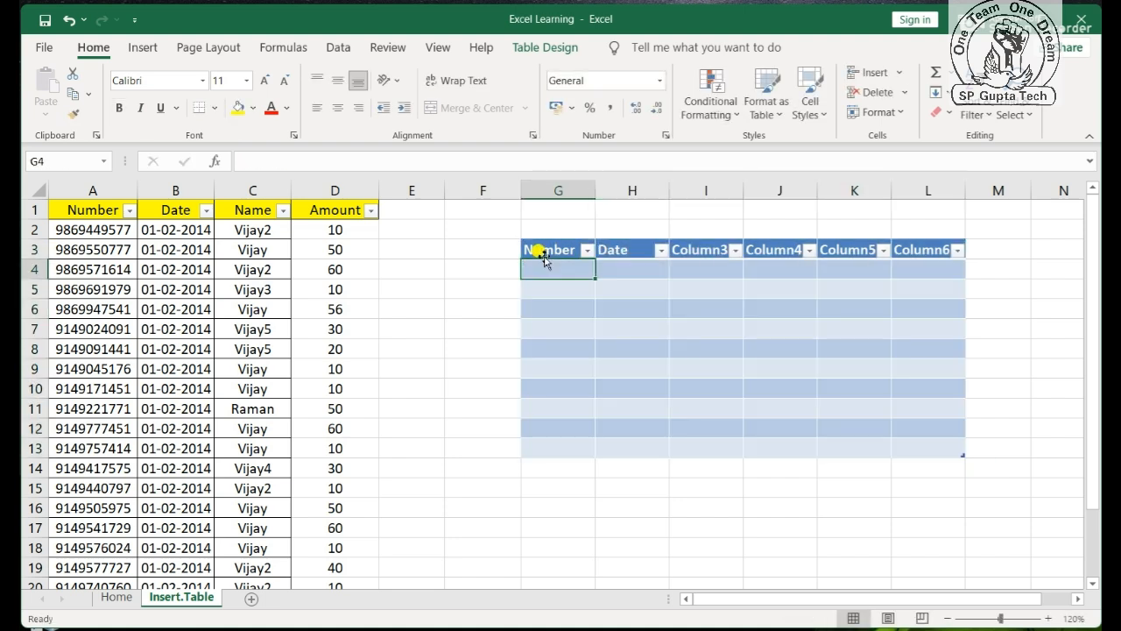
Enter the sample values 232 in G4 and 326 in H6 of the new table
text(232)
key(Return)
key(Right)
key(Down)
text(326)
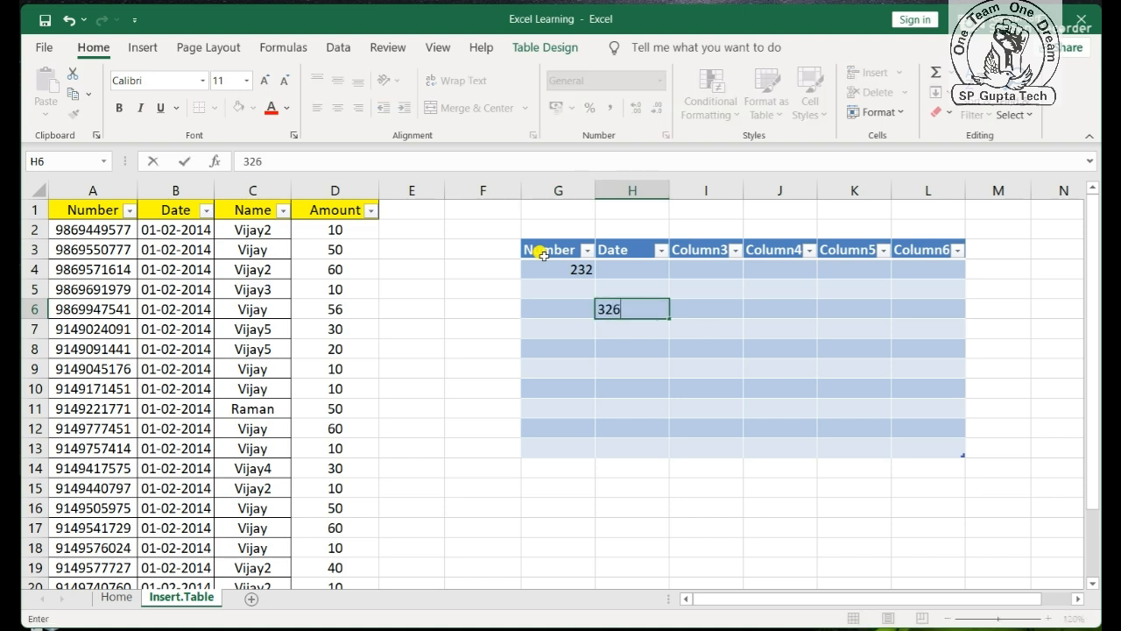
key(Up)
text(266)
key(Escape)
key(Up)
key(Left)
key(Left)
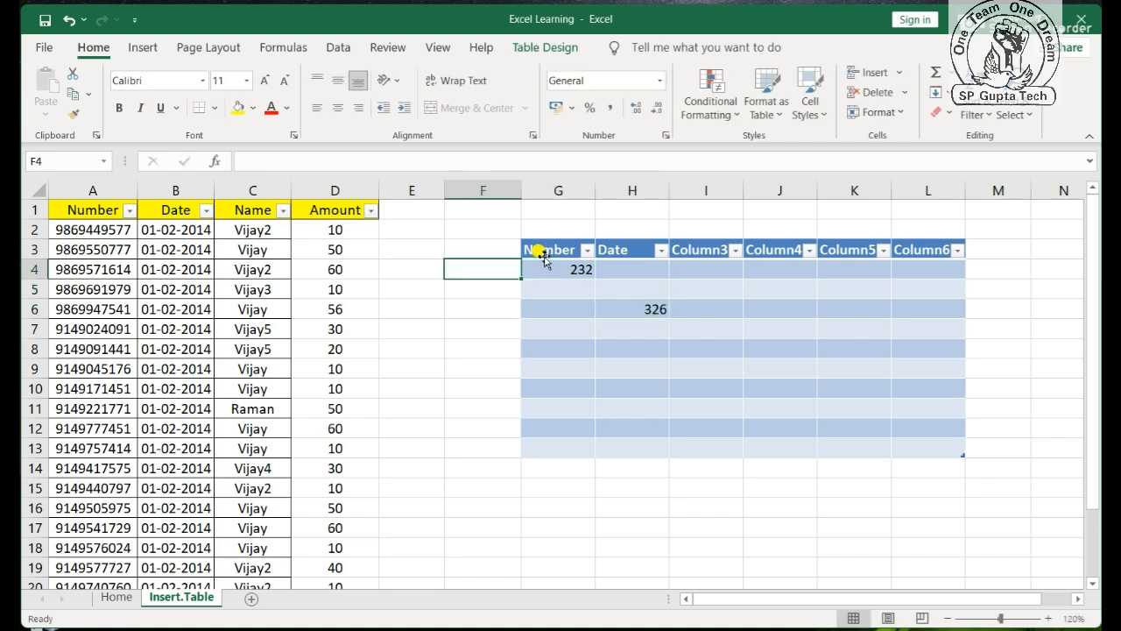
Delete columns F through M, which hold the sample table, and return to cell A1
key(ctrl+space)
key(shift+Right)
key(shift+Right)
key(shift+Right)
key(shift+Right)
key(shift+Right)
key(shift+Right)
key(shift+Right)
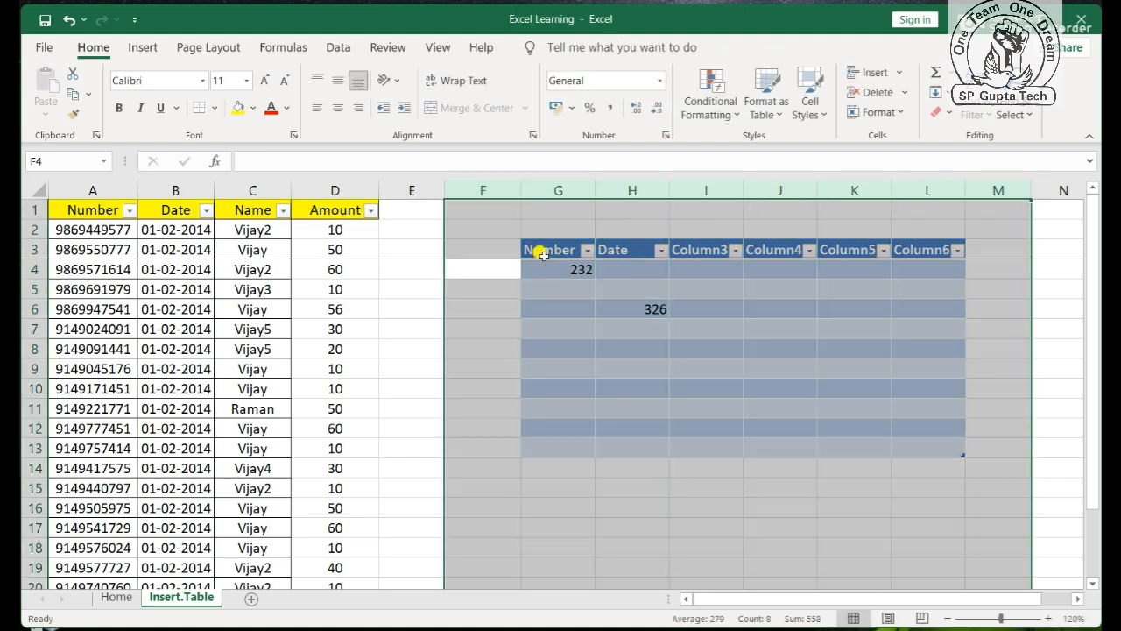
key(ctrl+minus)
key(Left)
key(Left)
key(ctrl+Home)
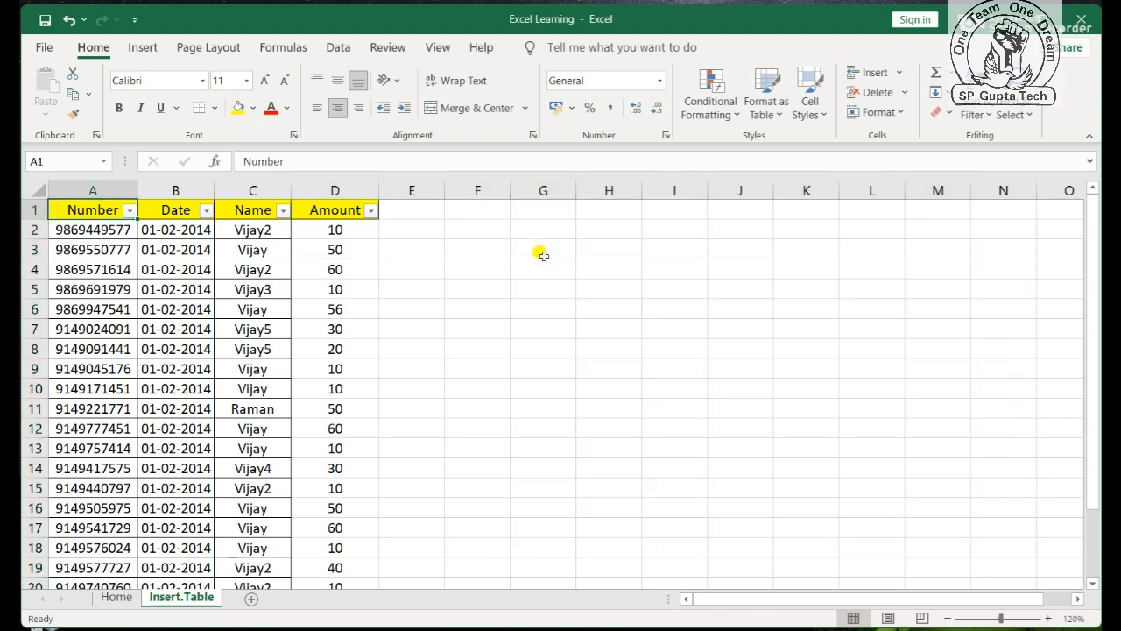
Convert the data list A1:D23 into a table that uses its existing headers
key(ctrl+shift+Right)
key(ctrl+shift+Down)
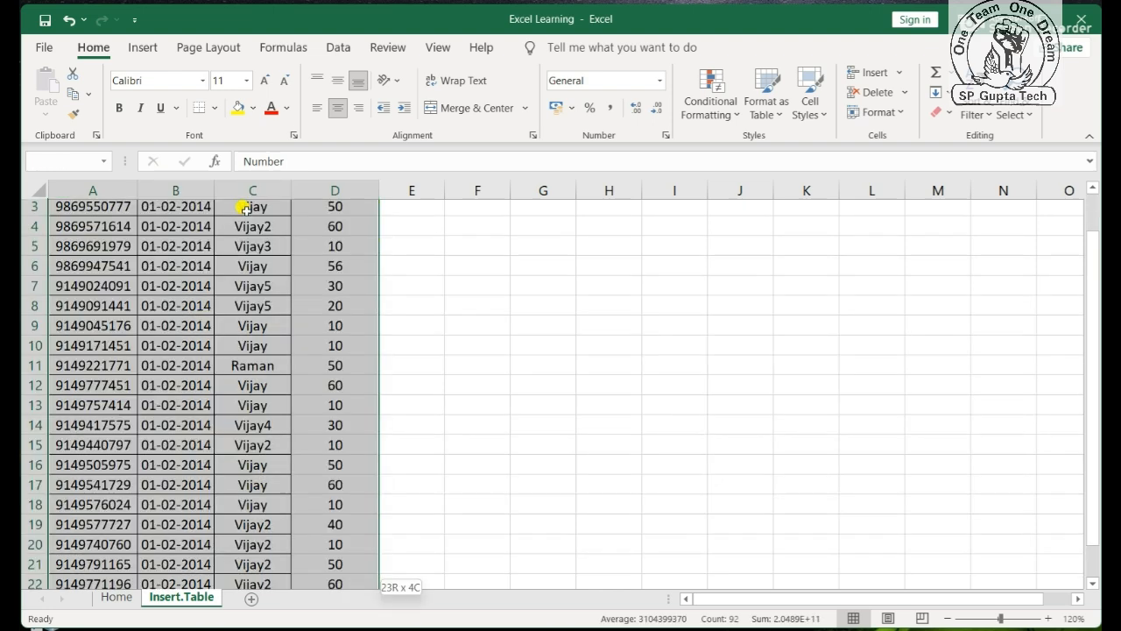
scroll(237, 200, down, 1)
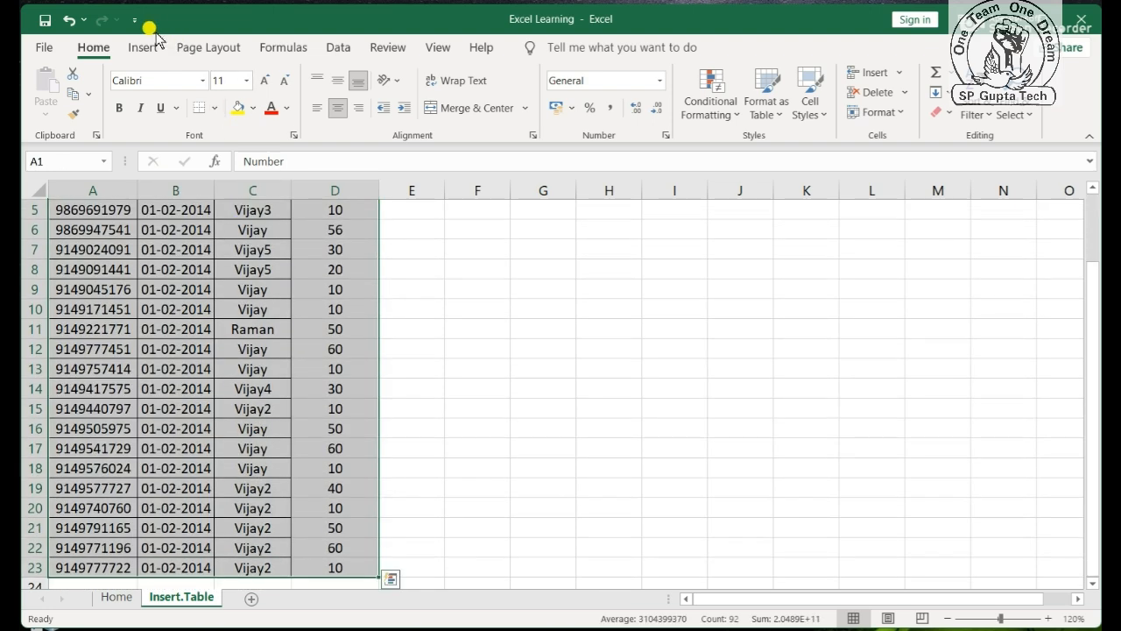
click(142, 49)
click(167, 84)
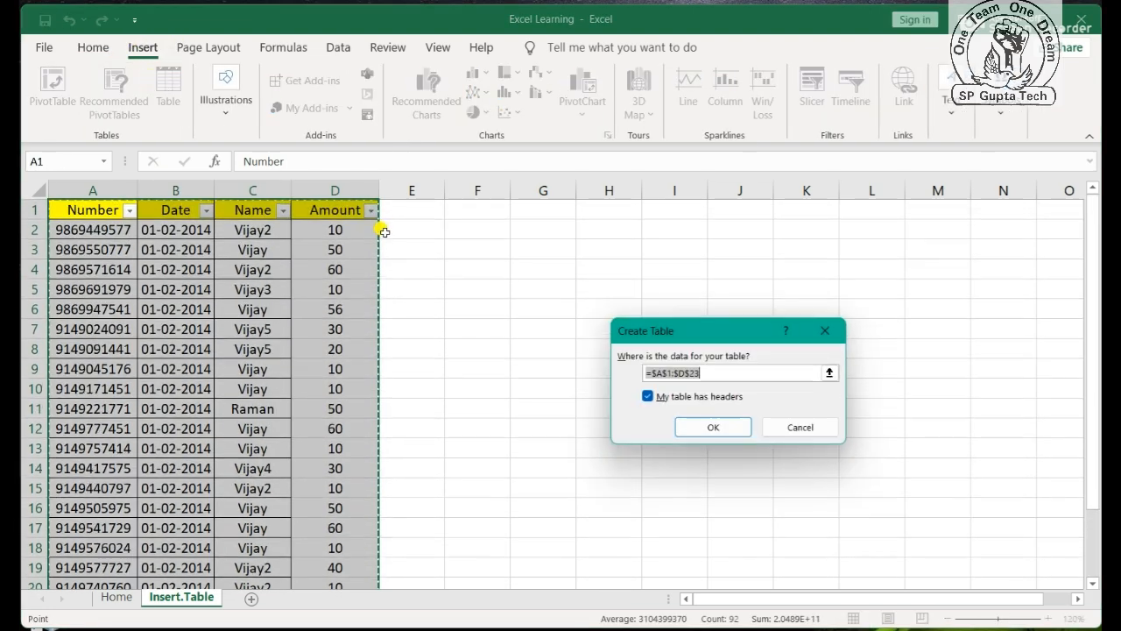
click(710, 431)
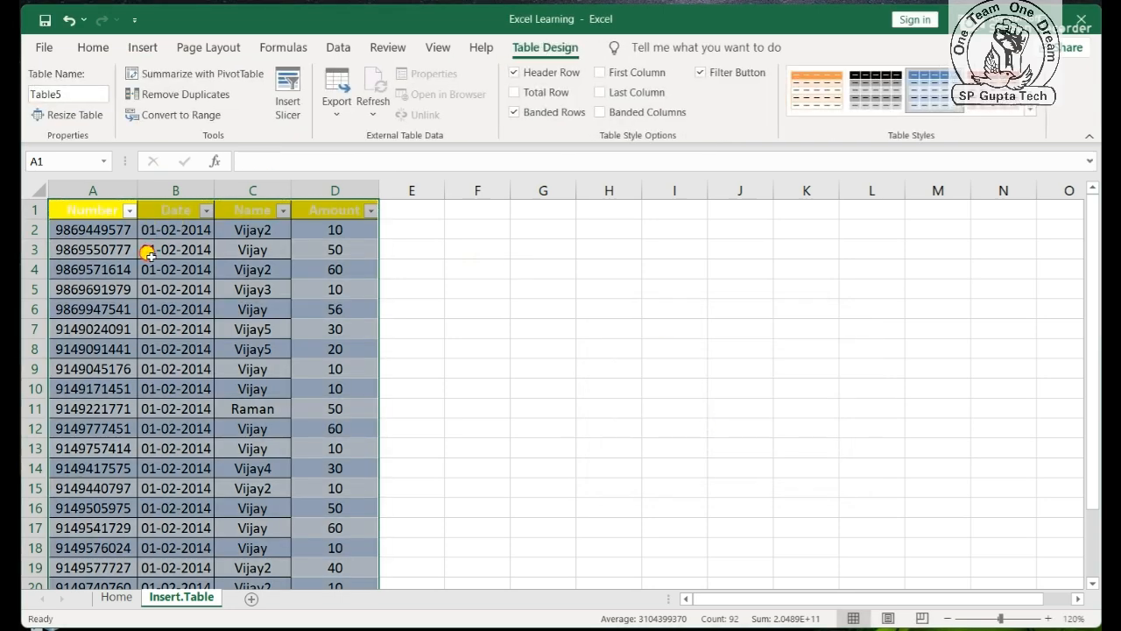
Turn the table's header row off and back on, and its total row on and back off
click(149, 254)
key(Up)
key(Up)
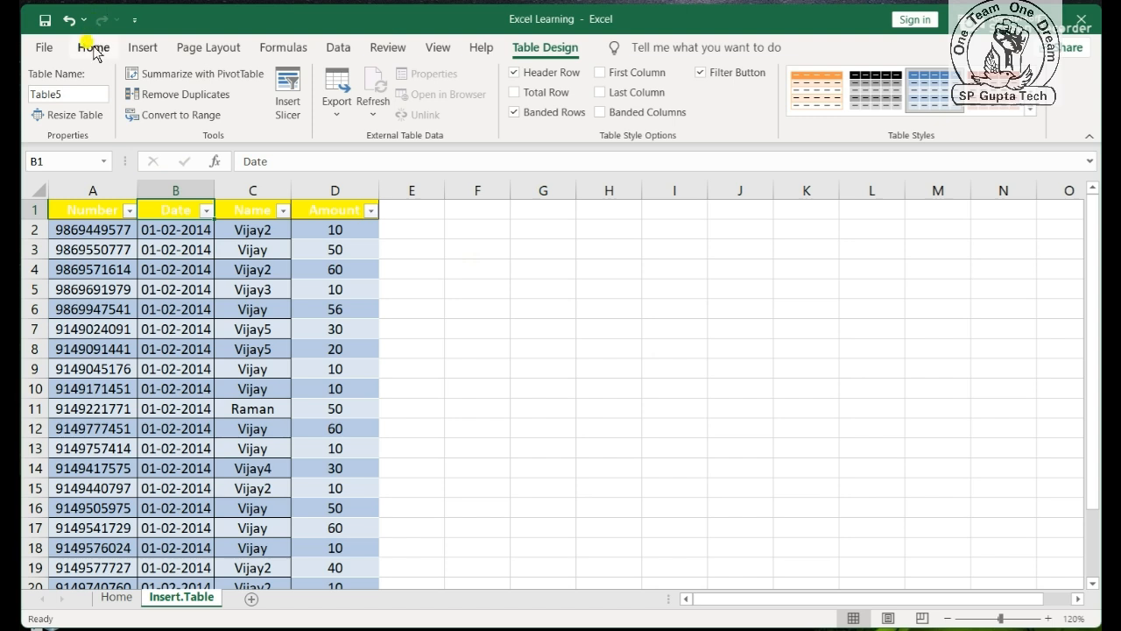
click(512, 77)
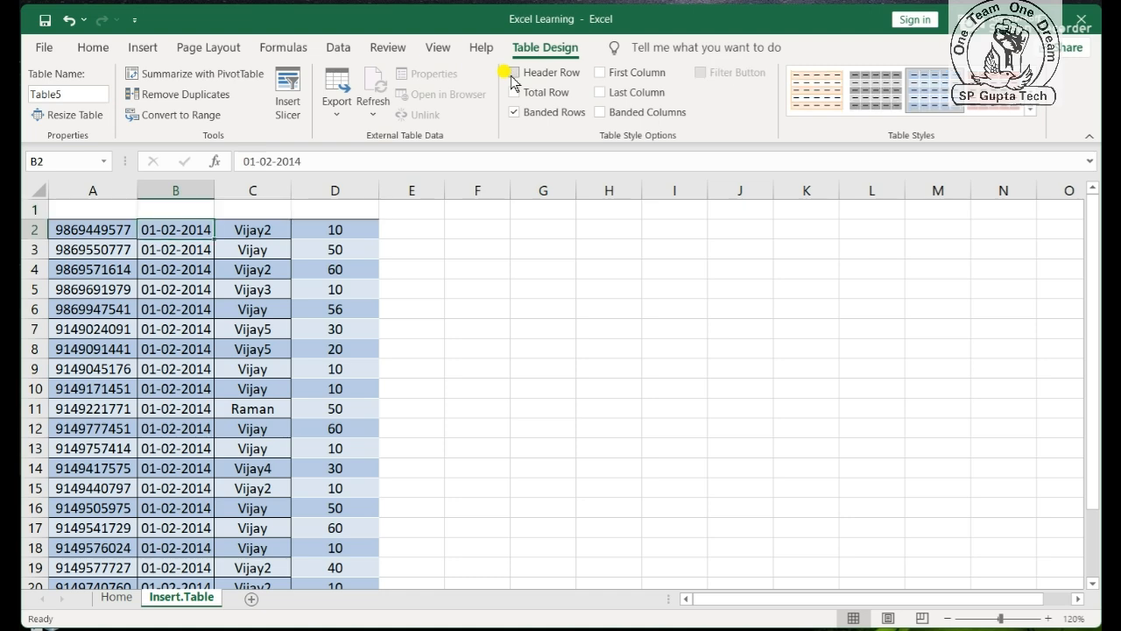
click(513, 75)
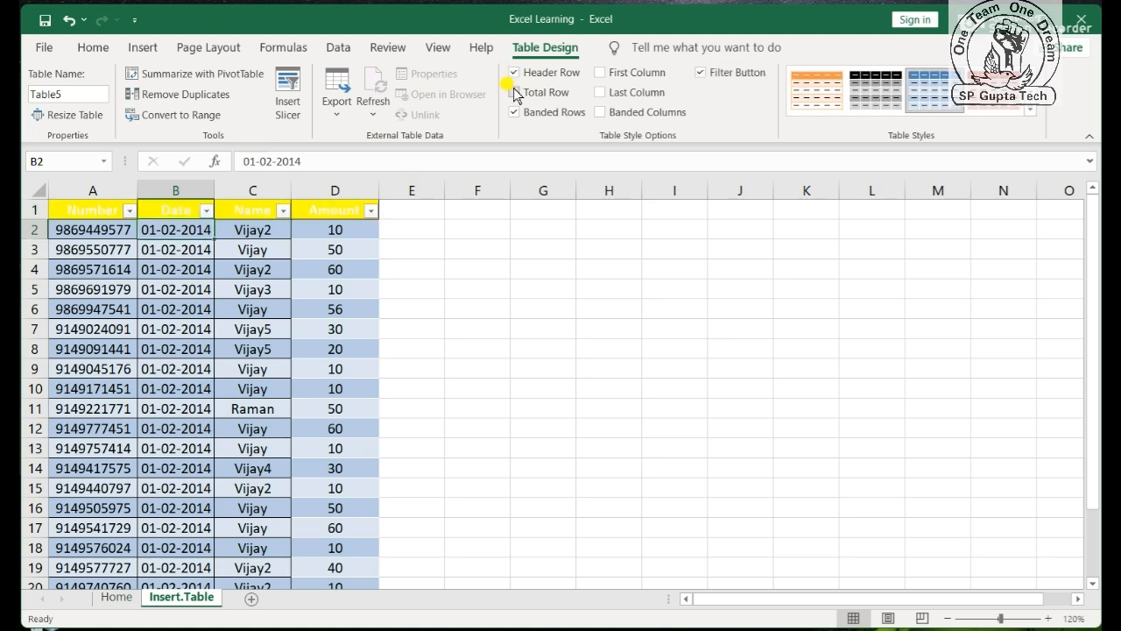
click(514, 93)
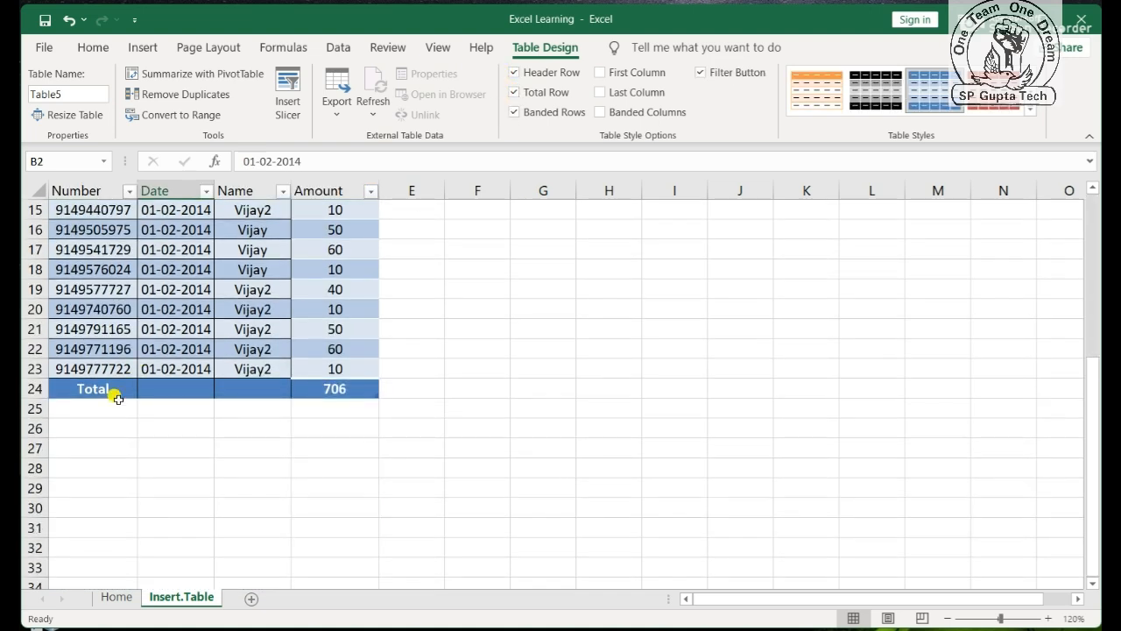
click(514, 93)
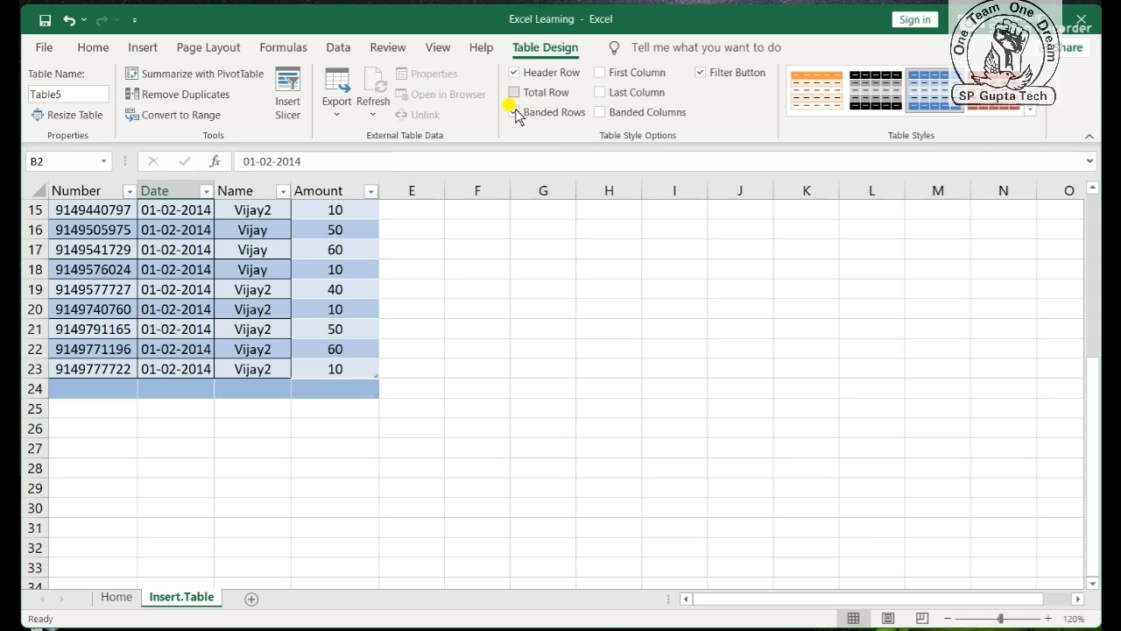
Turn banded rows off and back on, and try the first-column and last-column formatting on the table
click(514, 112)
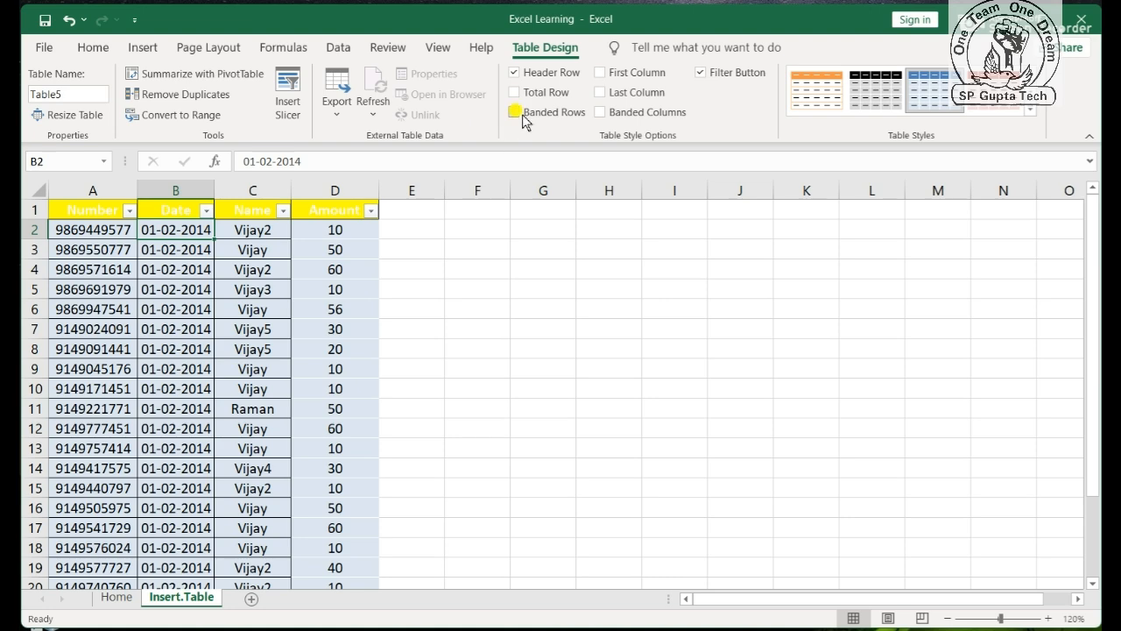
click(515, 112)
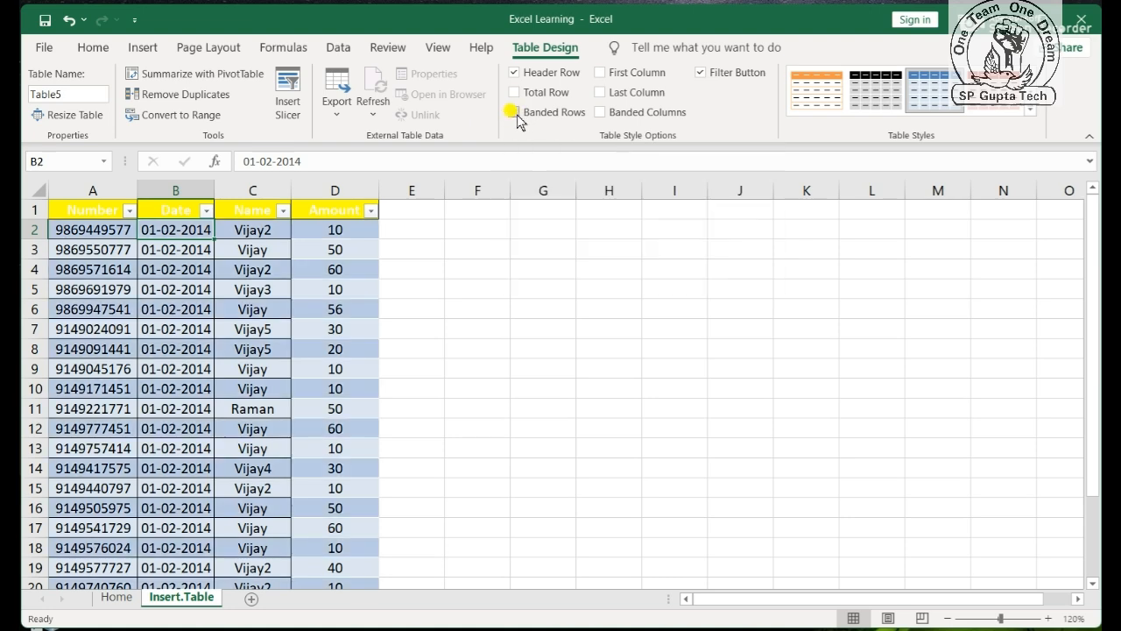
click(601, 73)
click(601, 74)
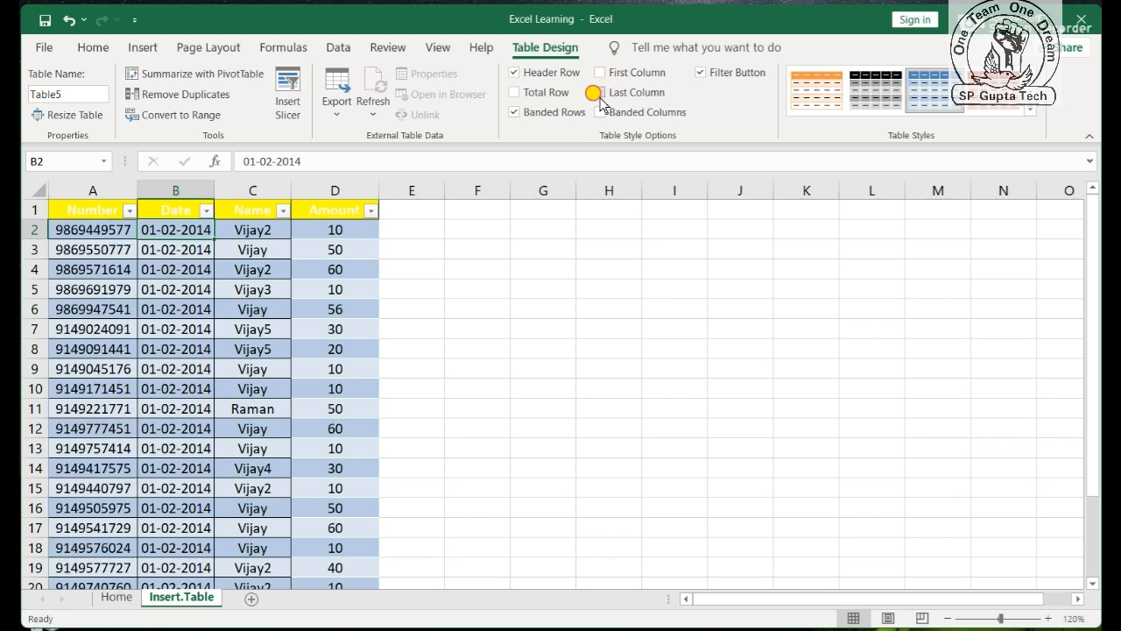
click(601, 92)
click(601, 93)
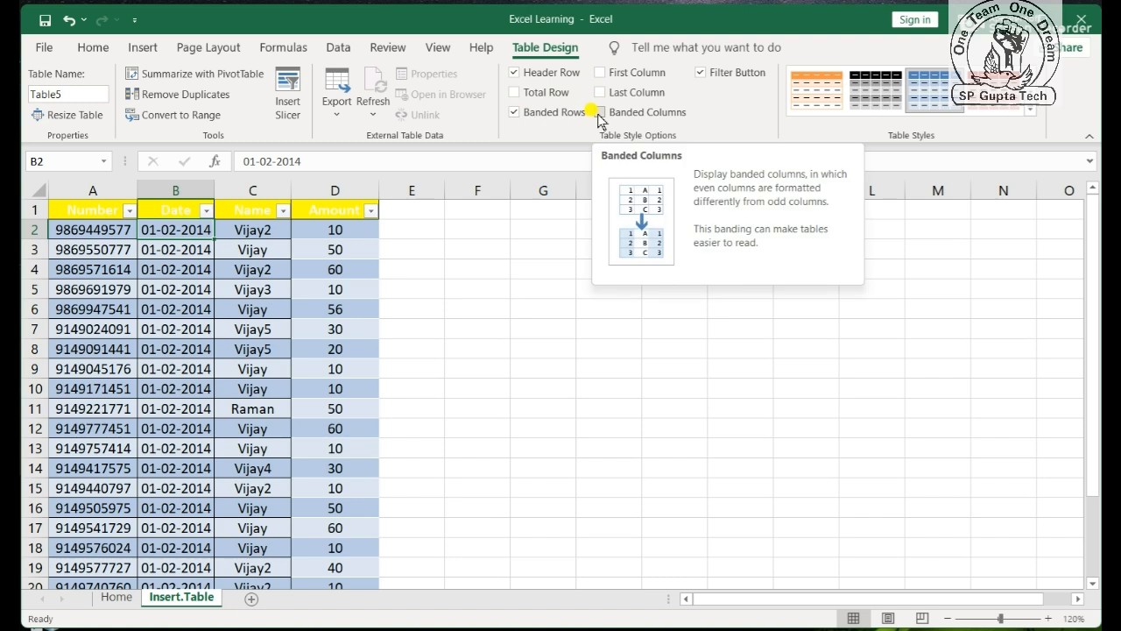
Try banded columns with and without banded rows, and restore row banding only
click(600, 114)
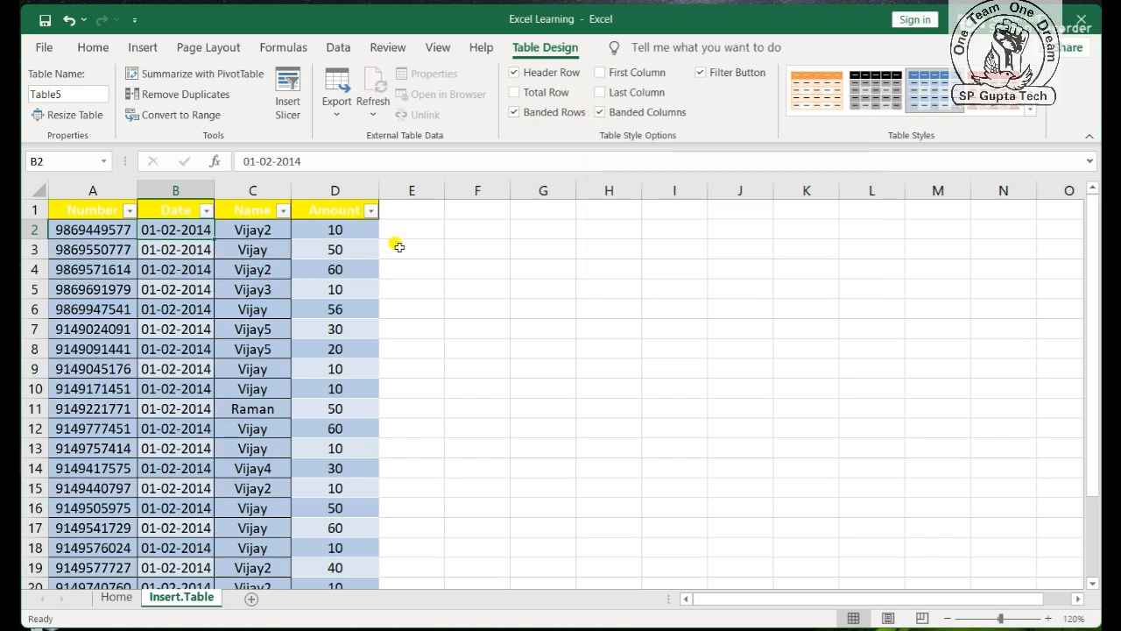
click(544, 112)
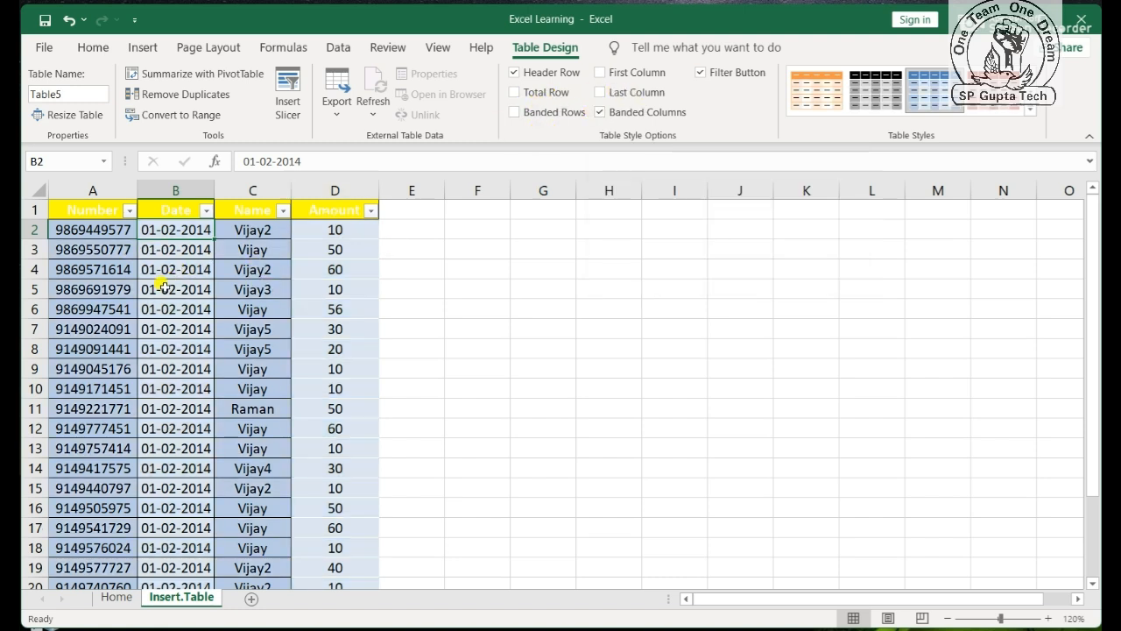
click(612, 114)
click(567, 112)
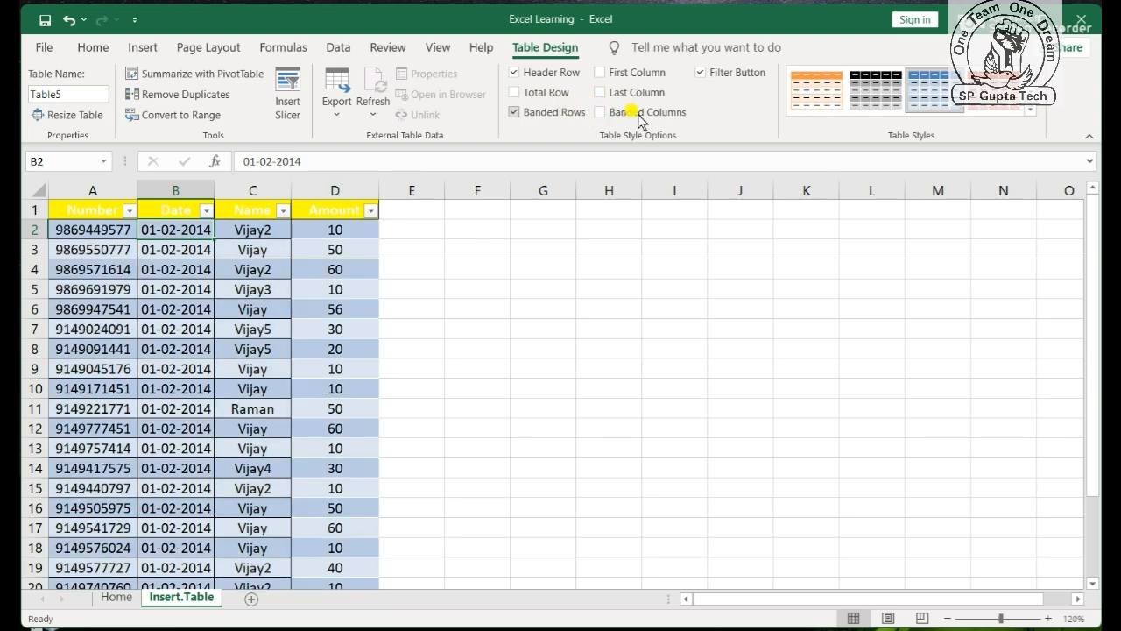
Browse the gallery of light, medium and dark table styles and preview them on the table
click(826, 96)
click(1031, 110)
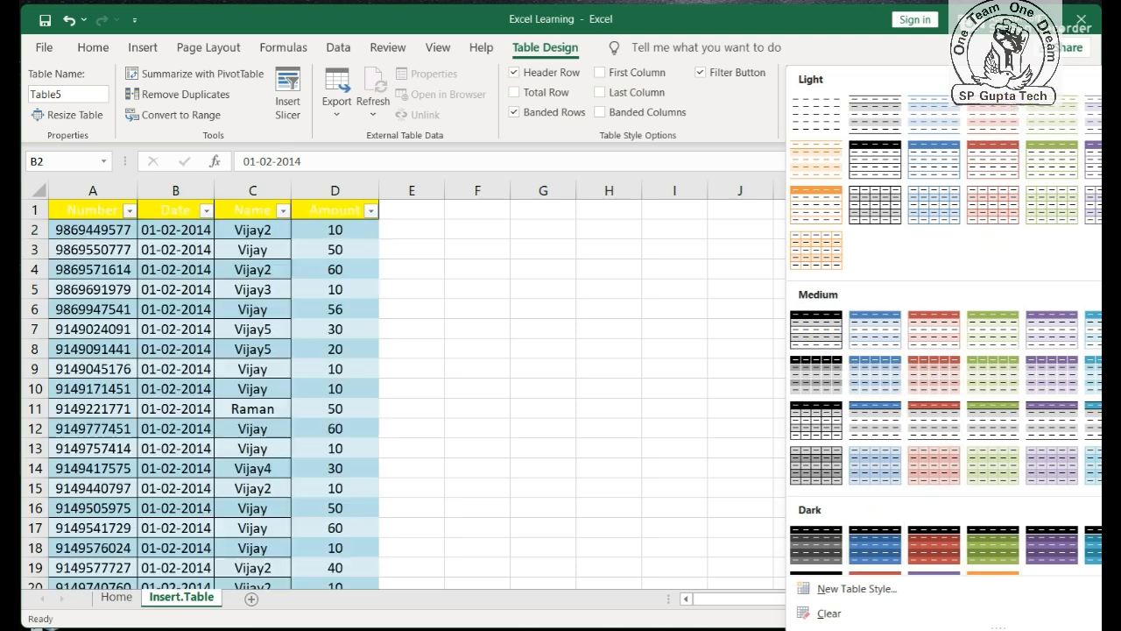
scroll(944, 350, down, 2)
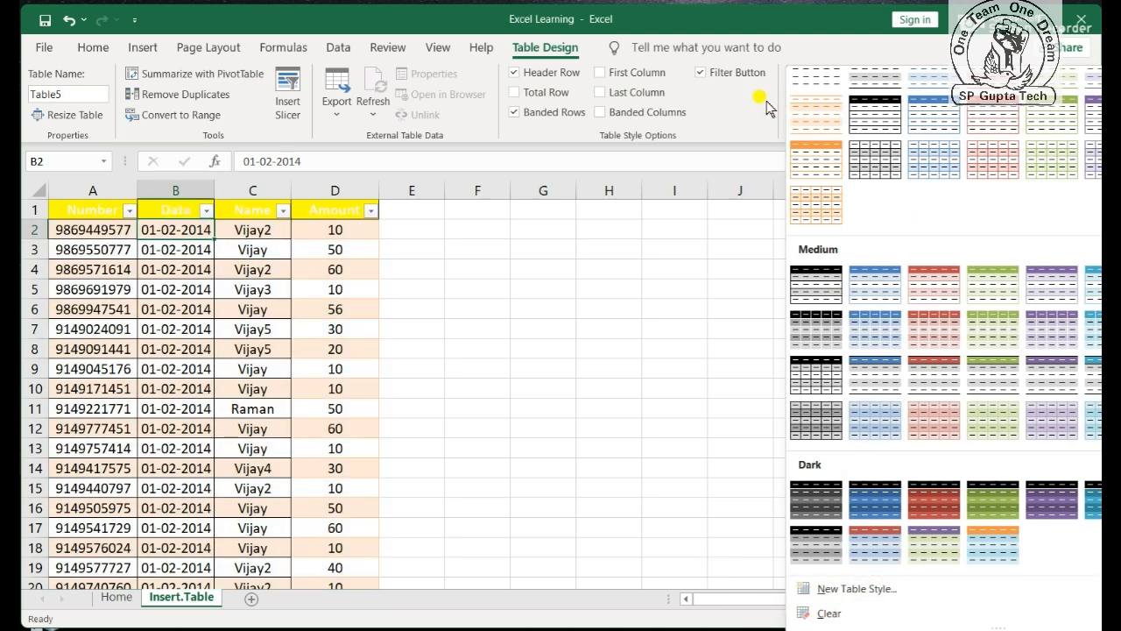
click(902, 43)
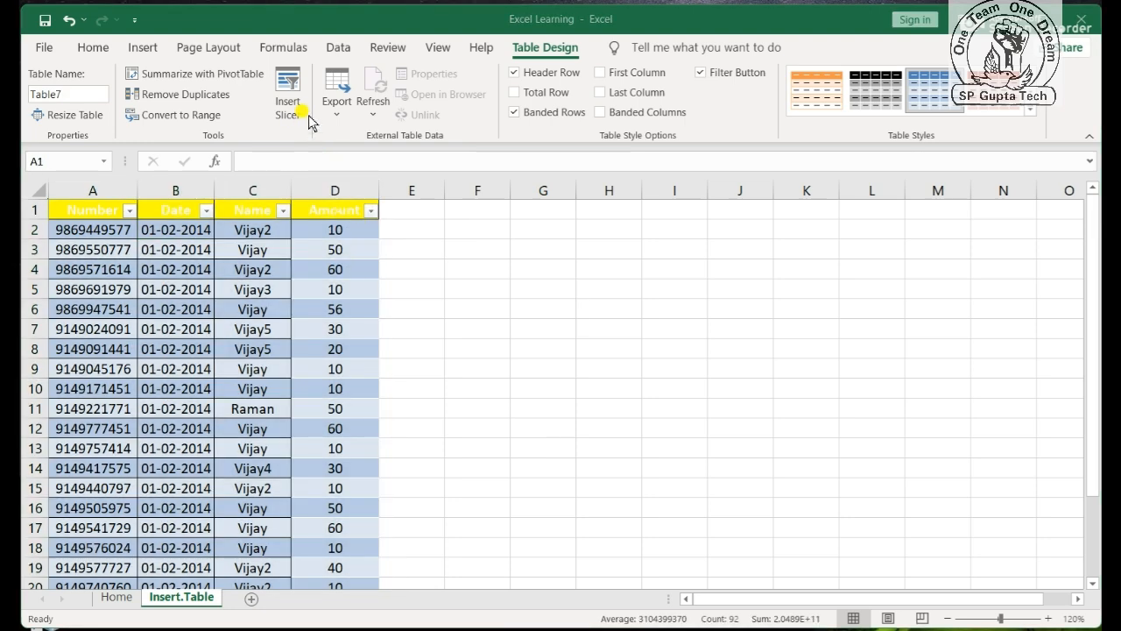
Insert slicers for the table's Number, Date, Name and Amount fields
click(289, 101)
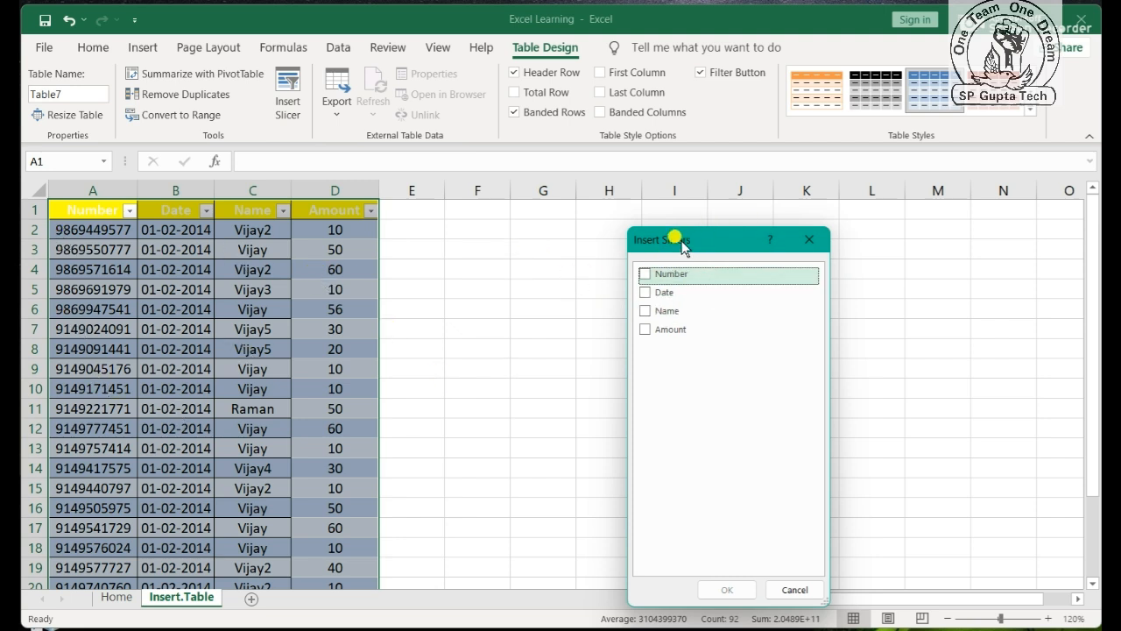
drag(679, 247, 780, 249)
click(748, 265)
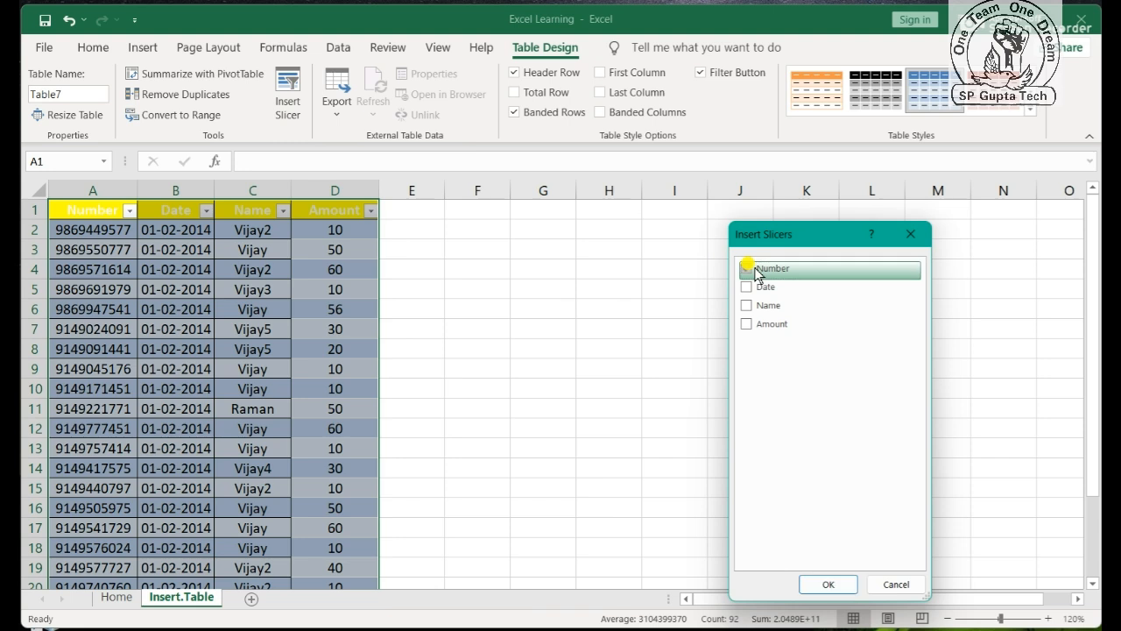
click(746, 268)
click(746, 289)
click(746, 305)
click(893, 585)
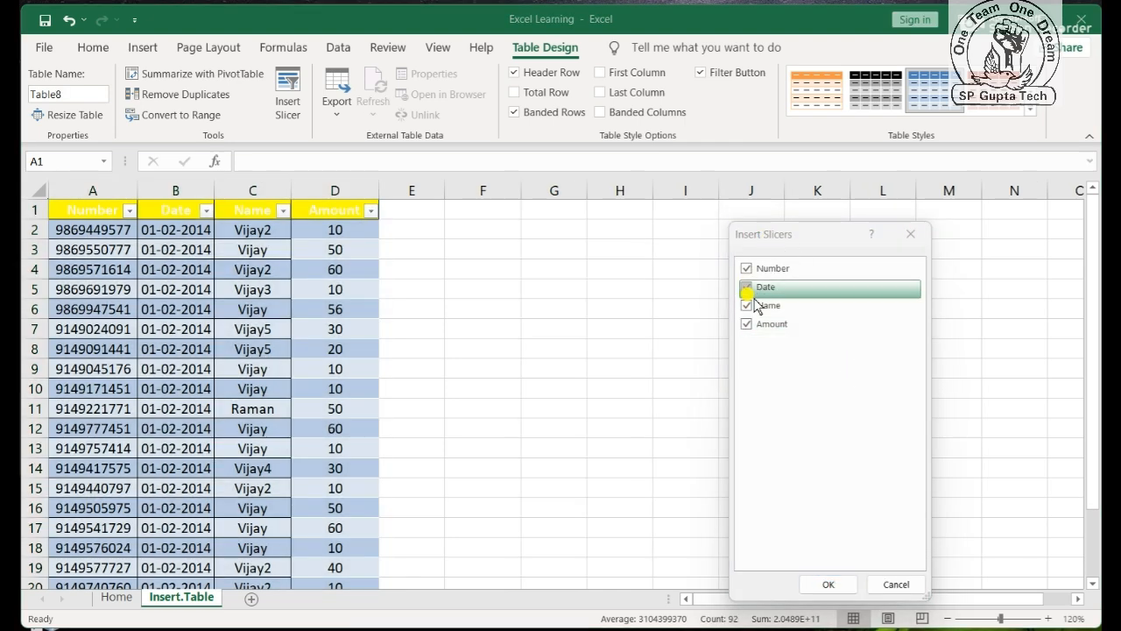
click(827, 583)
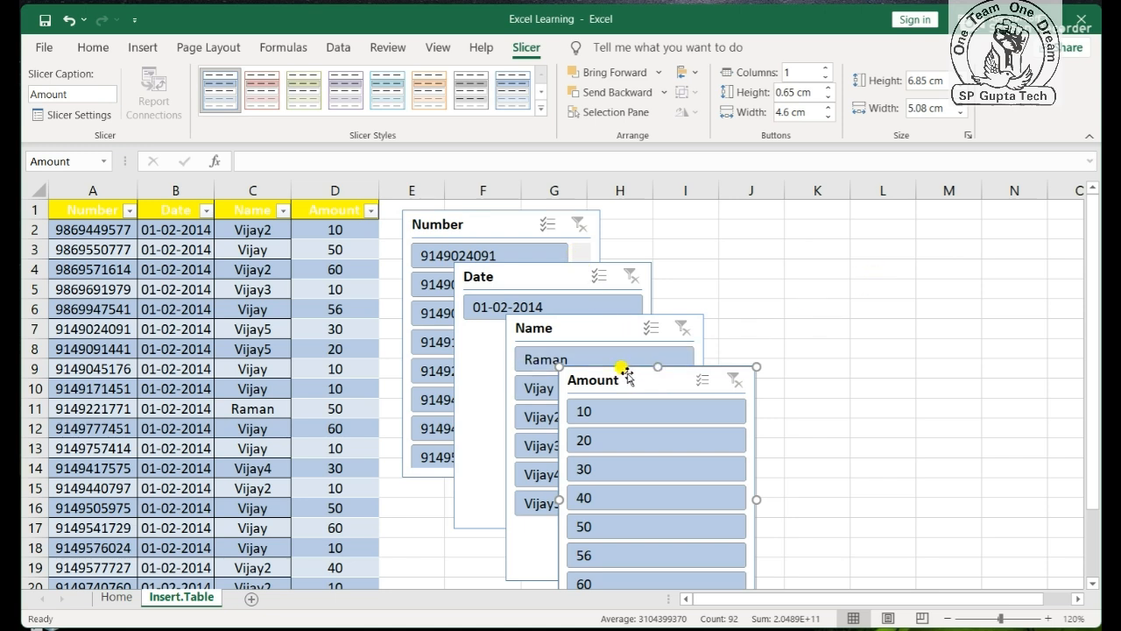
Remove the Amount, Name and Date slicers and move the remaining Number slicer over columns G to I
right_click(755, 366)
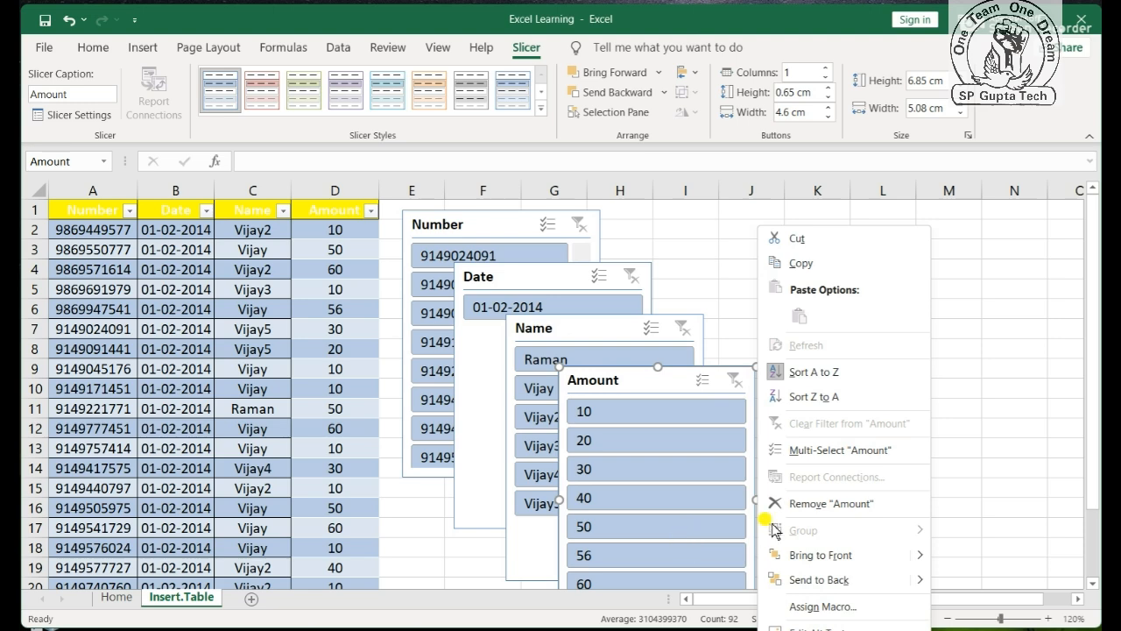
click(827, 503)
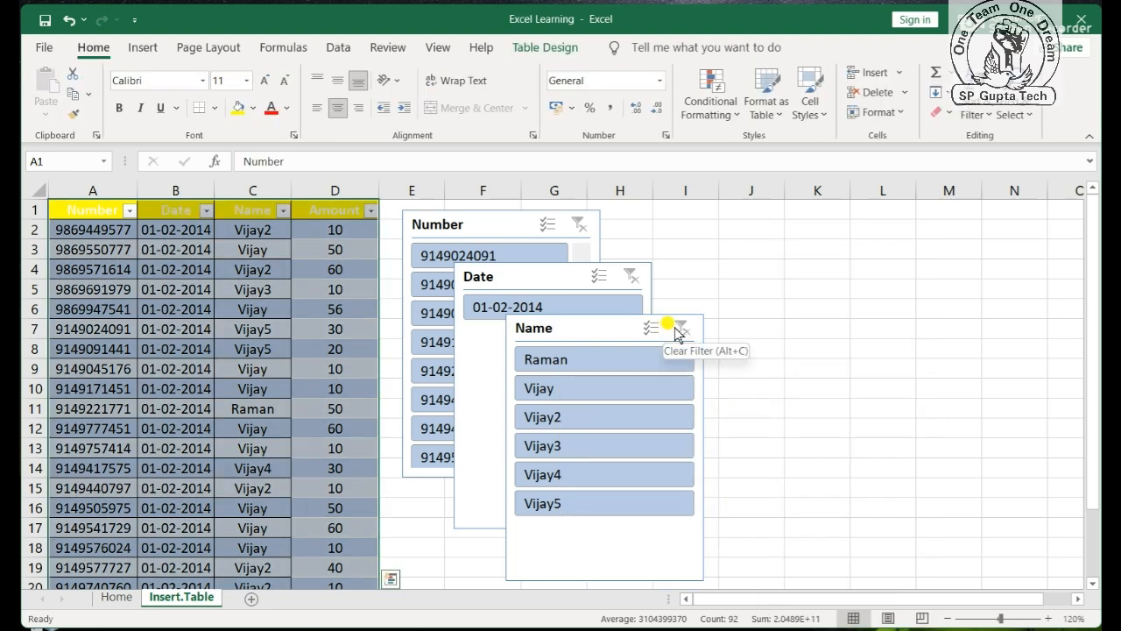
click(610, 320)
right_click(609, 315)
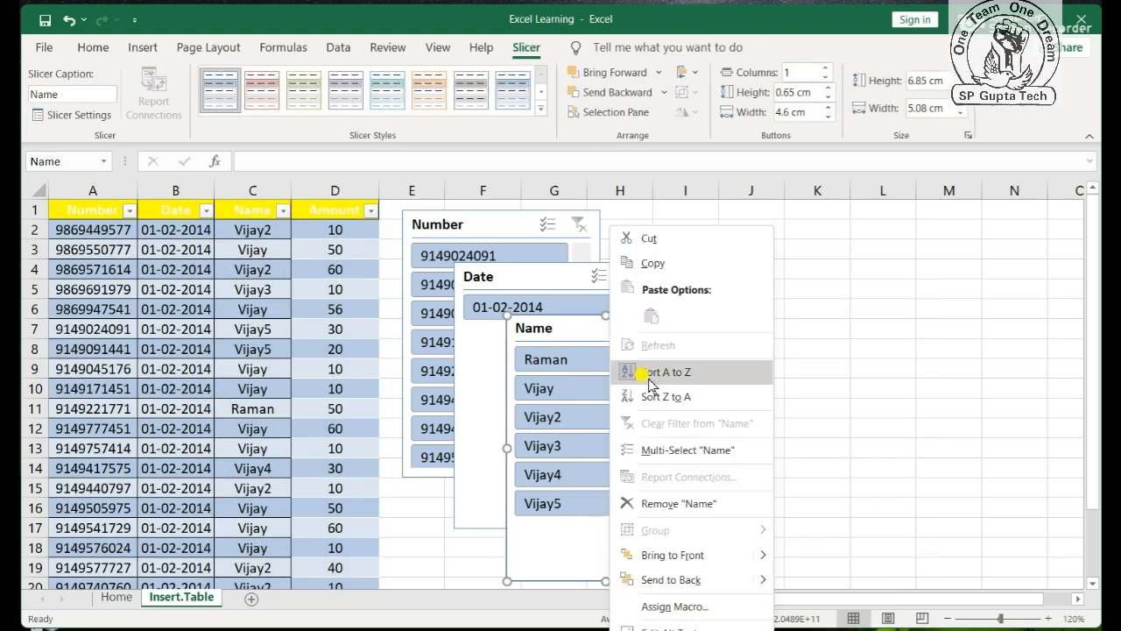
click(656, 504)
click(530, 276)
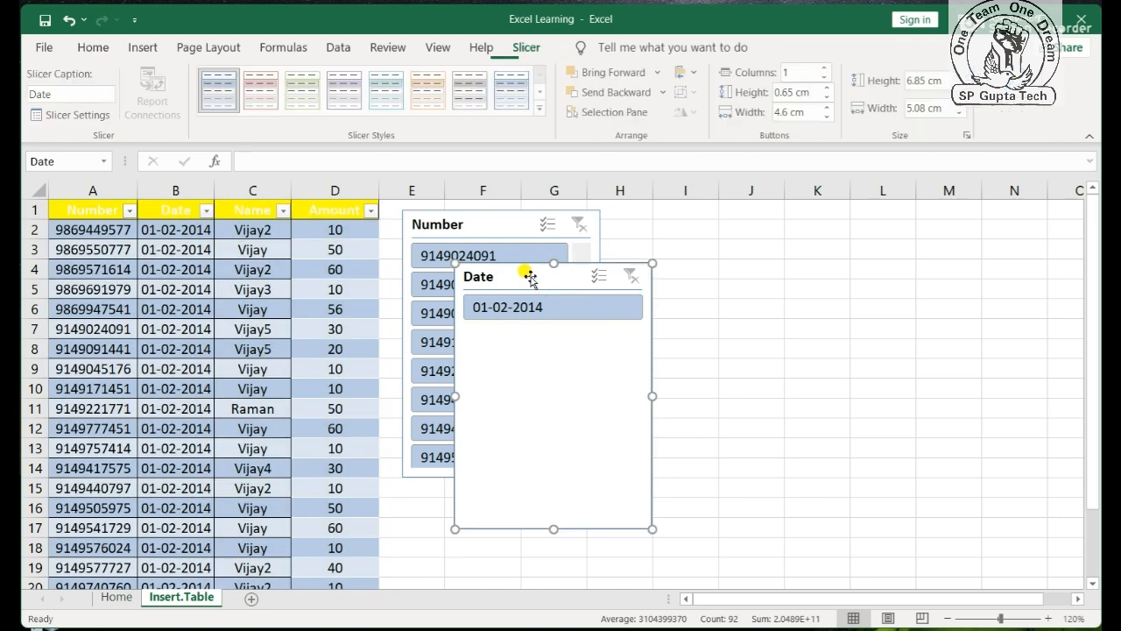
right_click(530, 276)
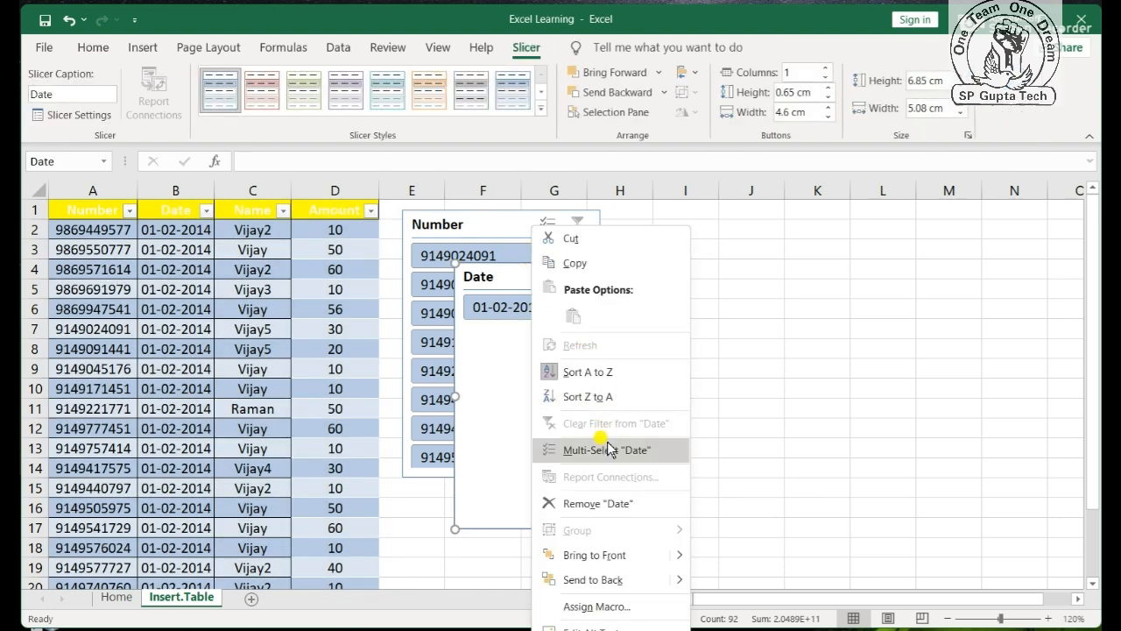
click(611, 502)
drag(488, 221, 588, 172)
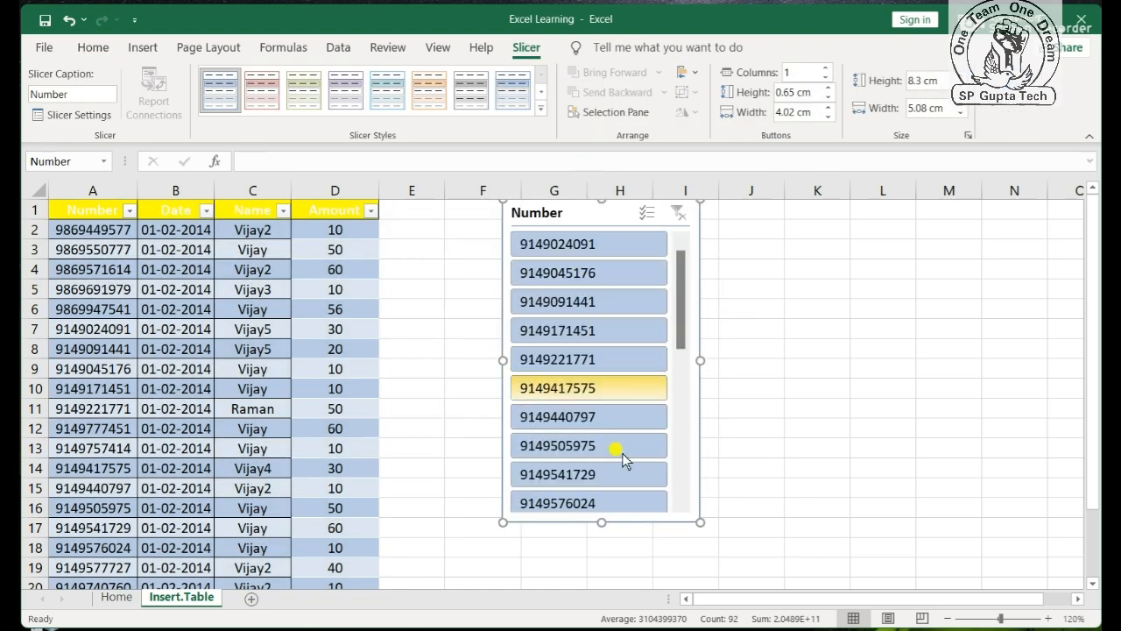
Enlarge the Number slicer to about 12.05 cm tall by extending its lower edge
drag(602, 520, 604, 585)
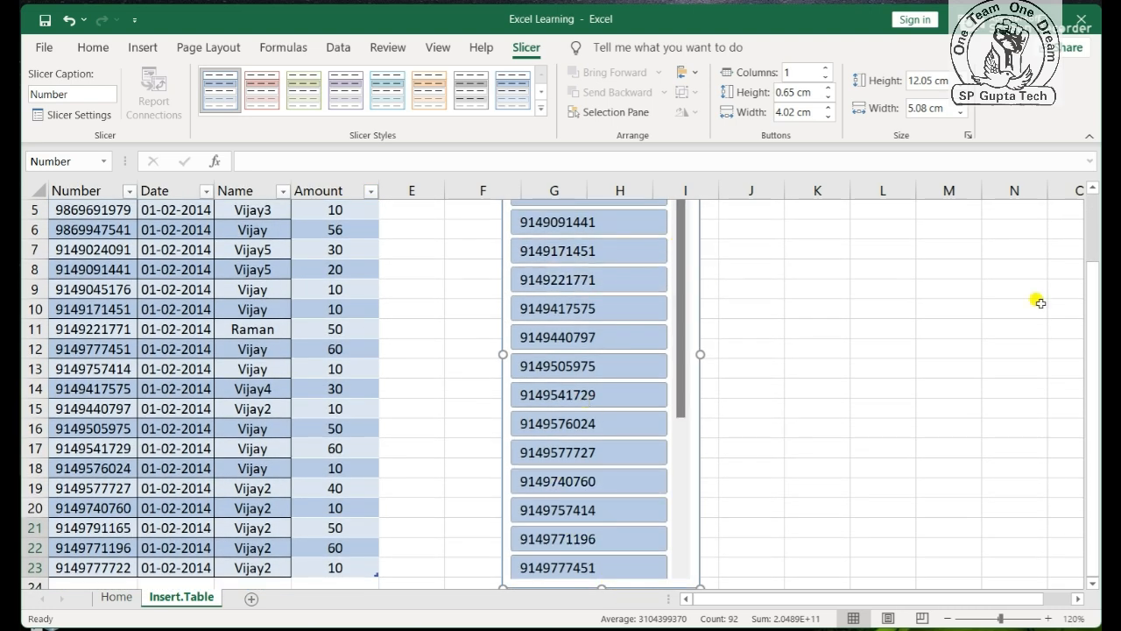
drag(1092, 262, 1080, 210)
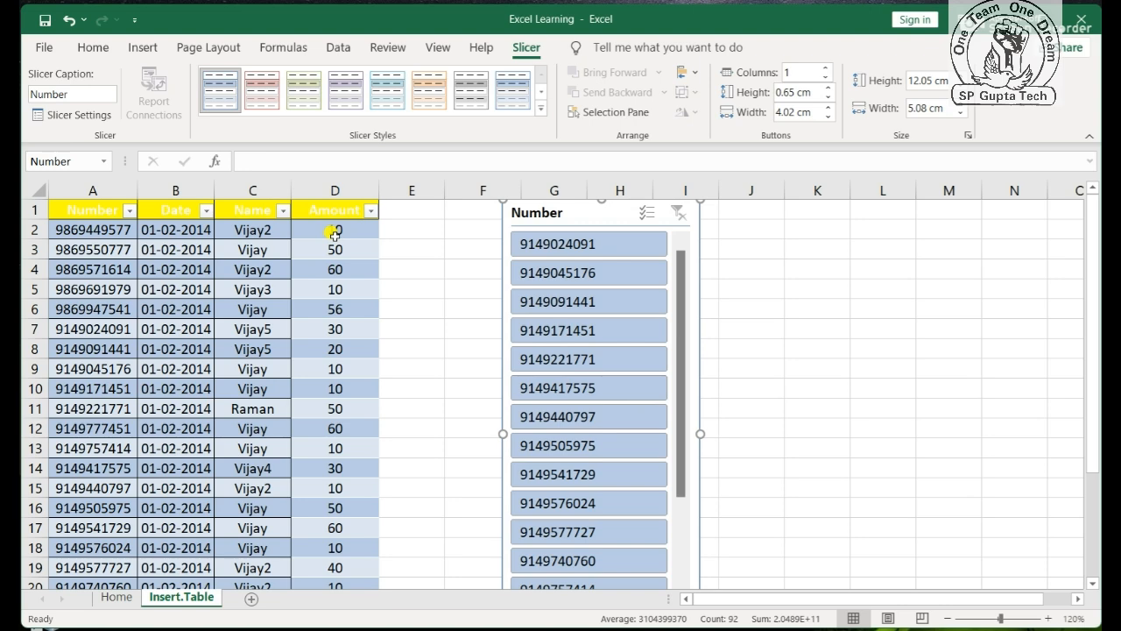
Look over the table's data, selecting the Name column and the full table range, and return to cell A1
drag(79, 220, 341, 482)
click(342, 328)
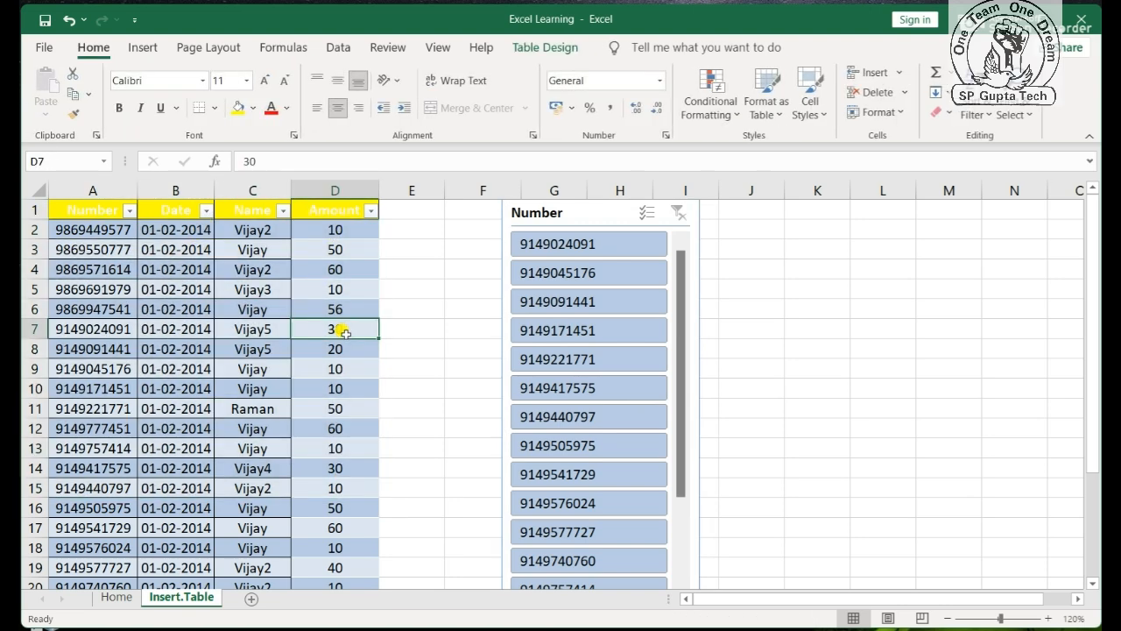
key(Up)
key(Up)
key(Up)
key(Up)
key(Up)
key(Left)
key(Left)
key(Left)
key(Right)
key(Right)
key(Right)
key(Left)
key(ctrl+shift+Down)
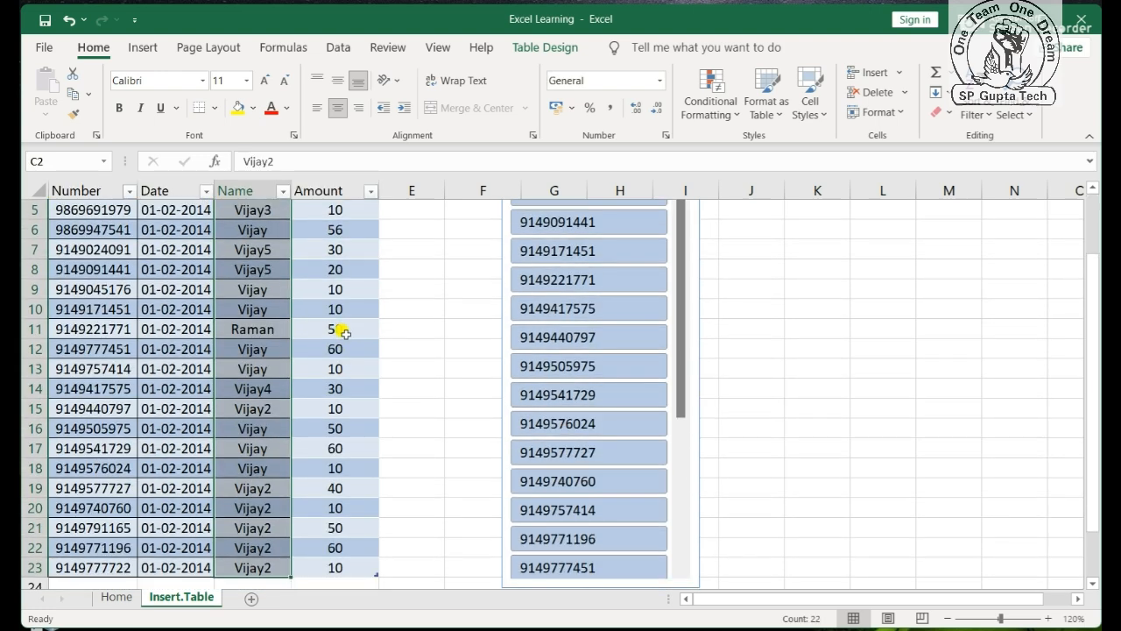
key(ctrl+Up)
key(Left)
key(Left)
key(ctrl+shift+Right)
key(ctrl+shift+Down)
key(ctrl+Home)
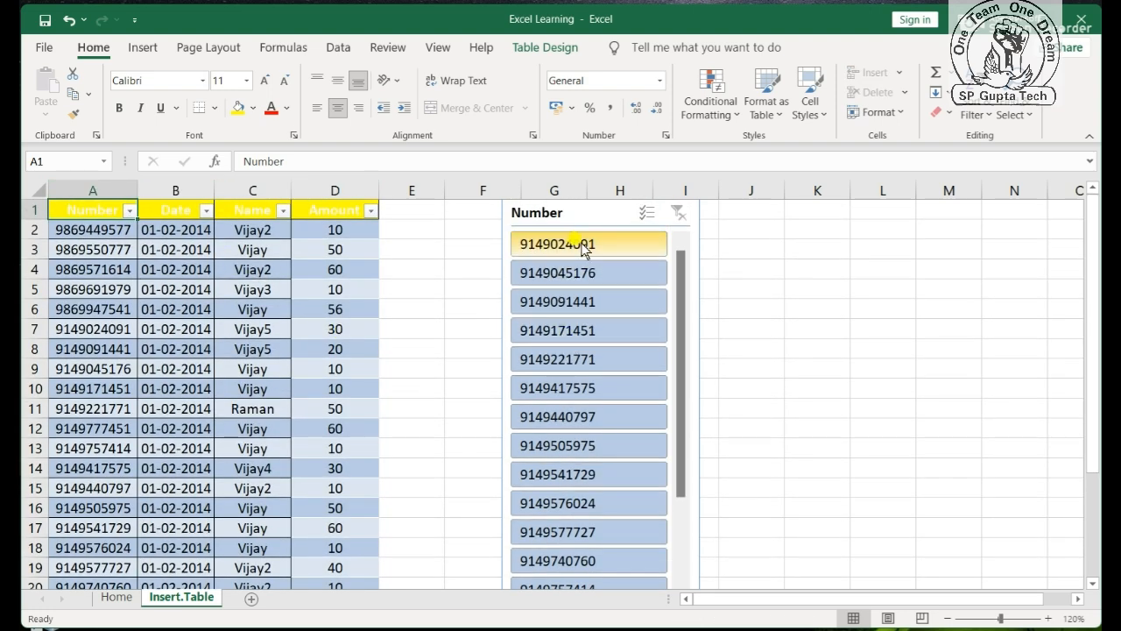
Filter the table alternately by the first and second entries of the Number slicer
click(585, 243)
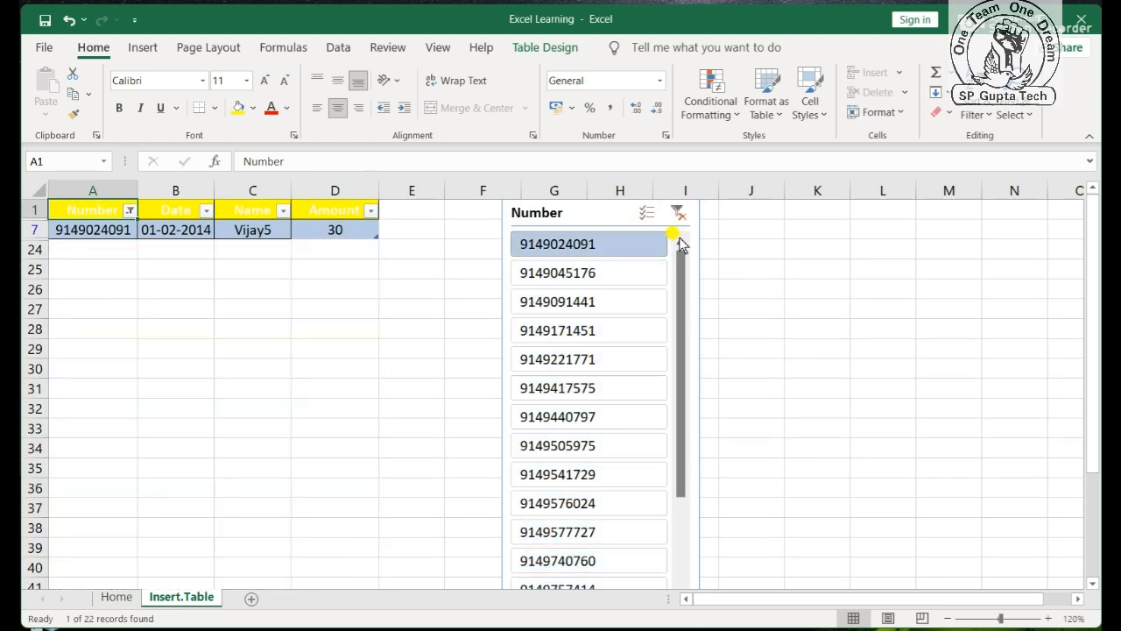
click(582, 276)
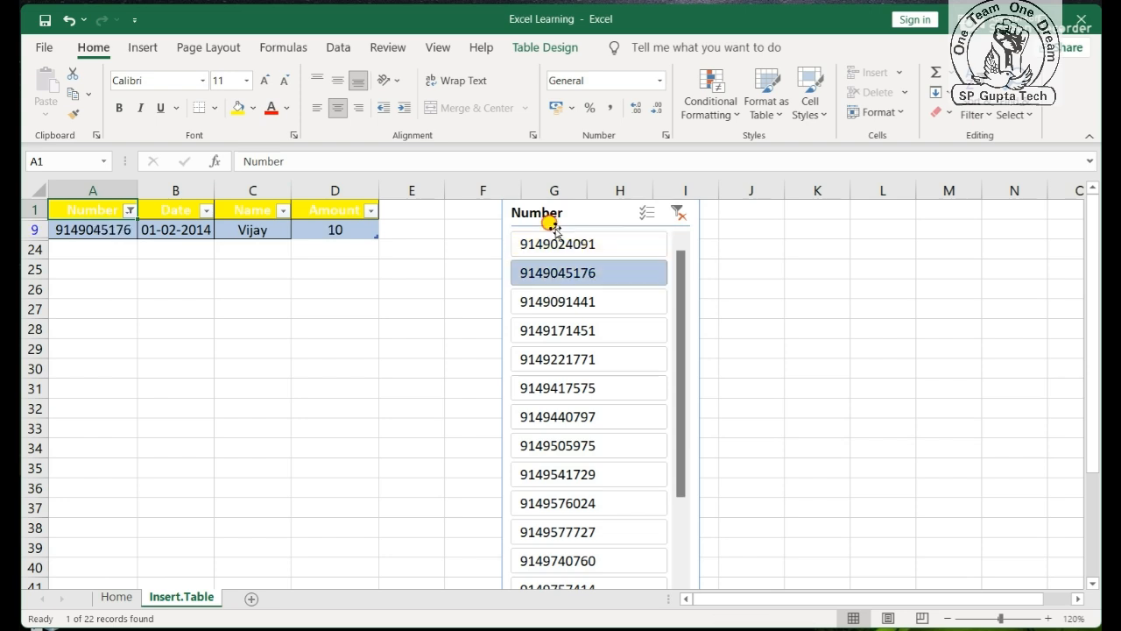
click(557, 246)
click(529, 275)
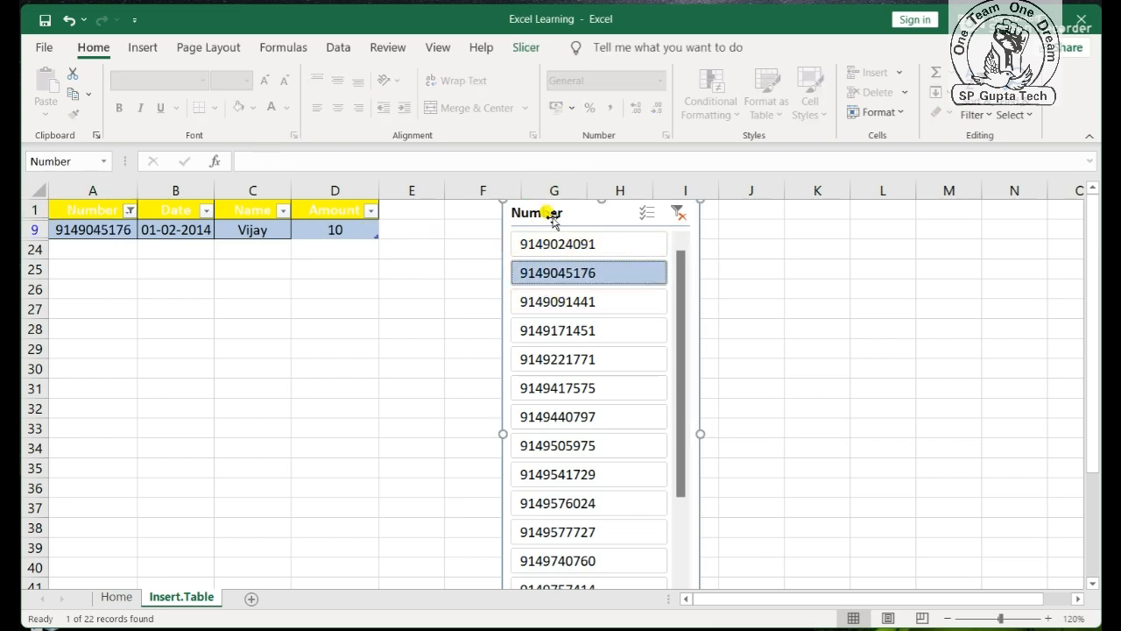
Shift the Number slicer slightly down, and try its multi-select option while clearing its filter
drag(548, 213, 550, 230)
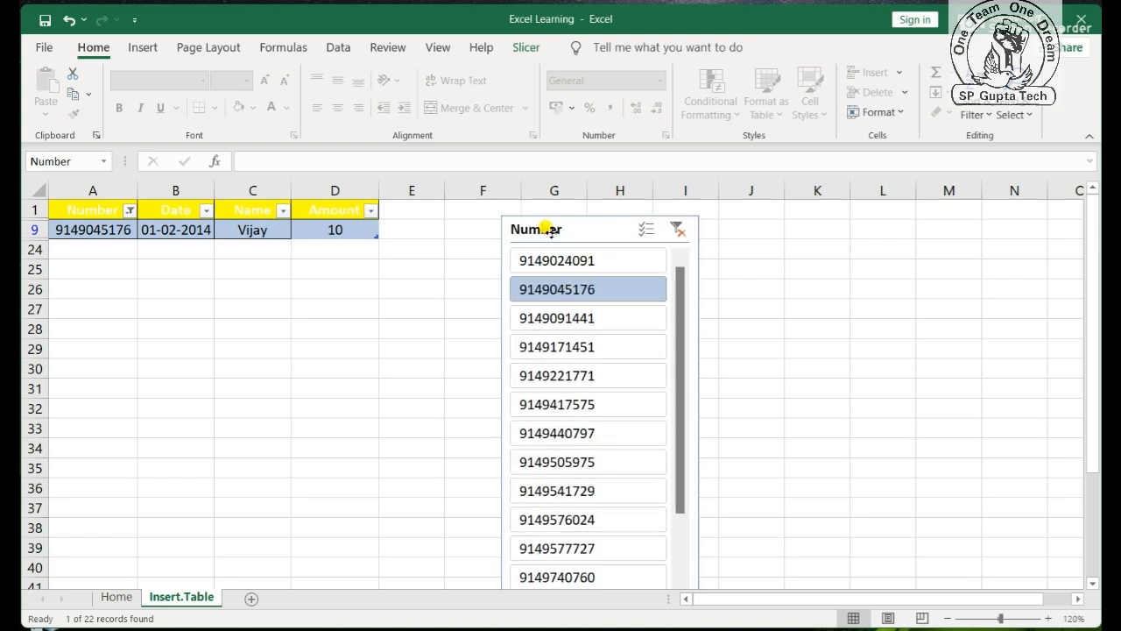
click(644, 233)
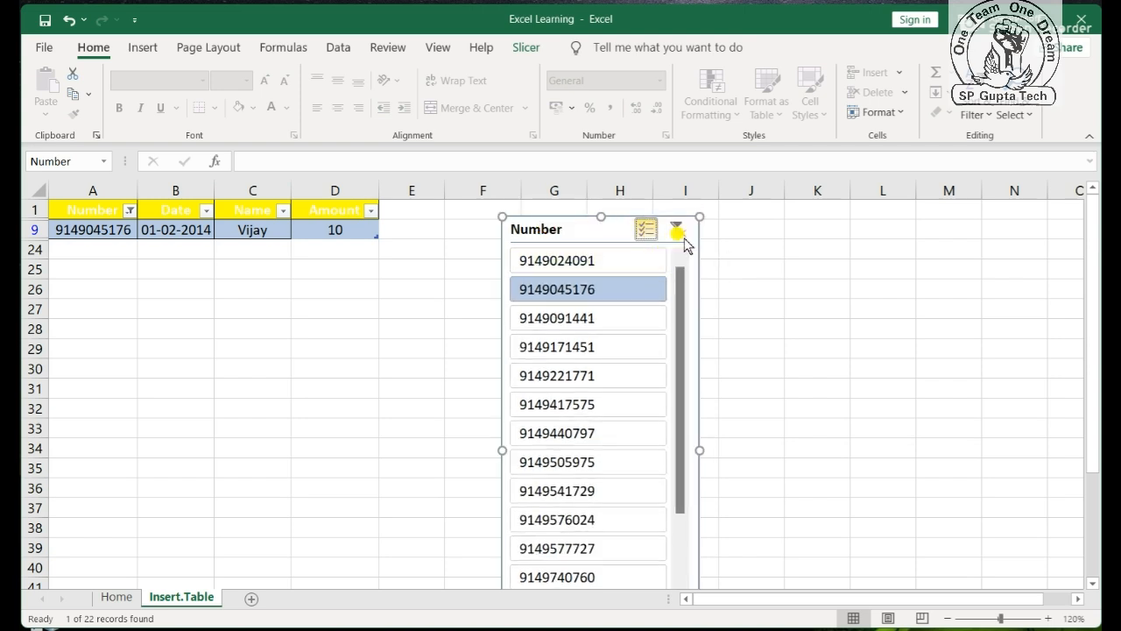
click(677, 230)
right_click(550, 231)
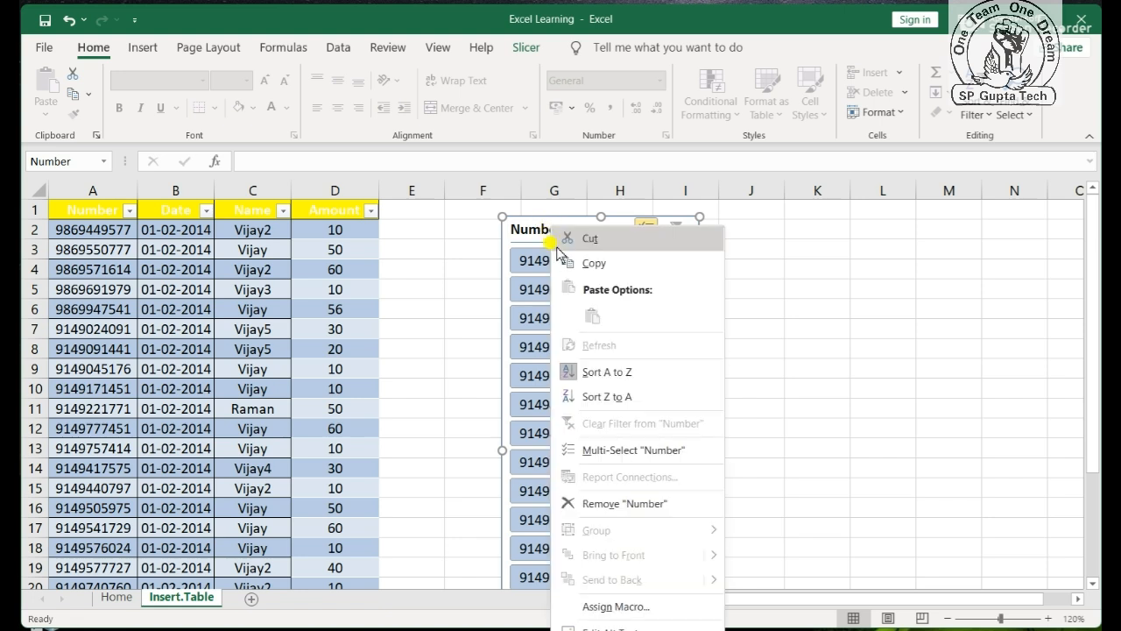
click(661, 450)
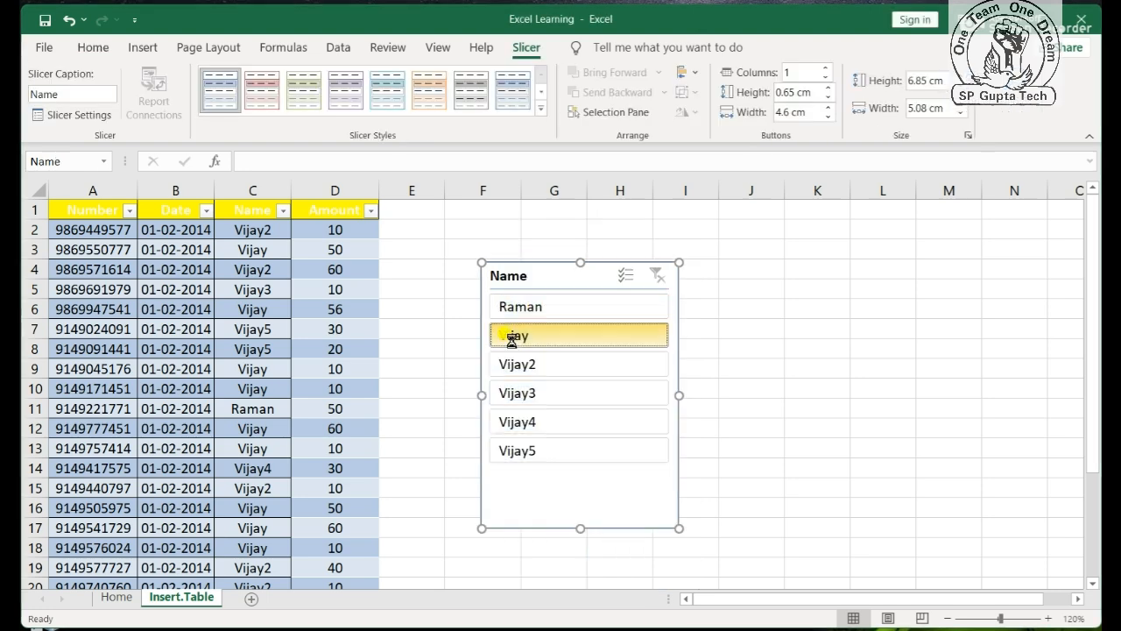
Filter the table by single entries of the Name slicer one after another and check the matching records
click(517, 337)
click(506, 361)
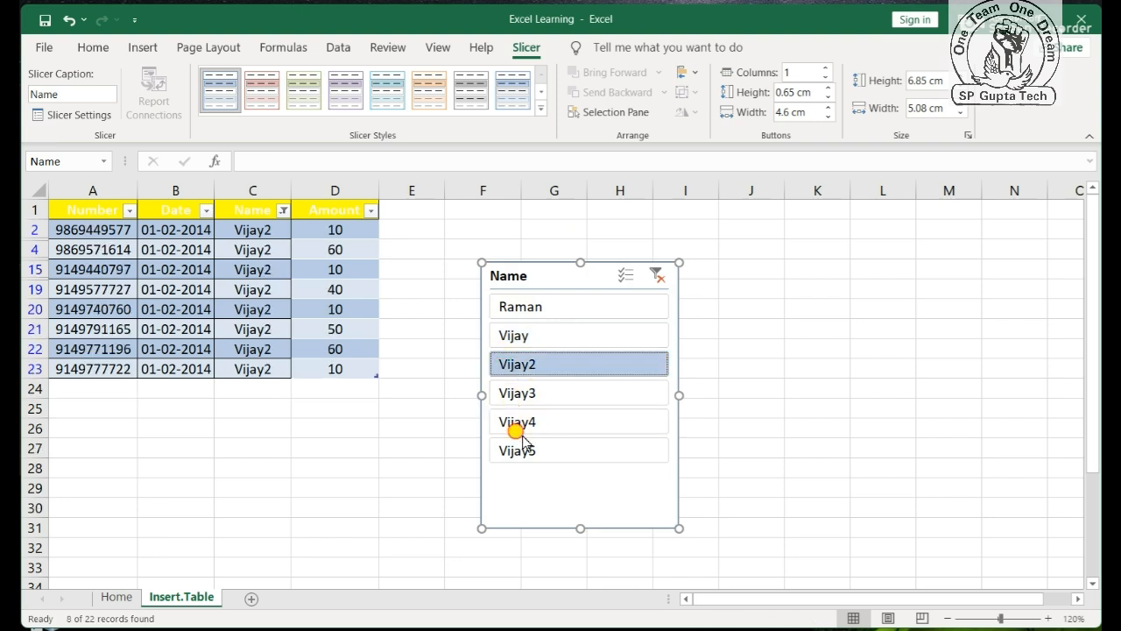
click(525, 312)
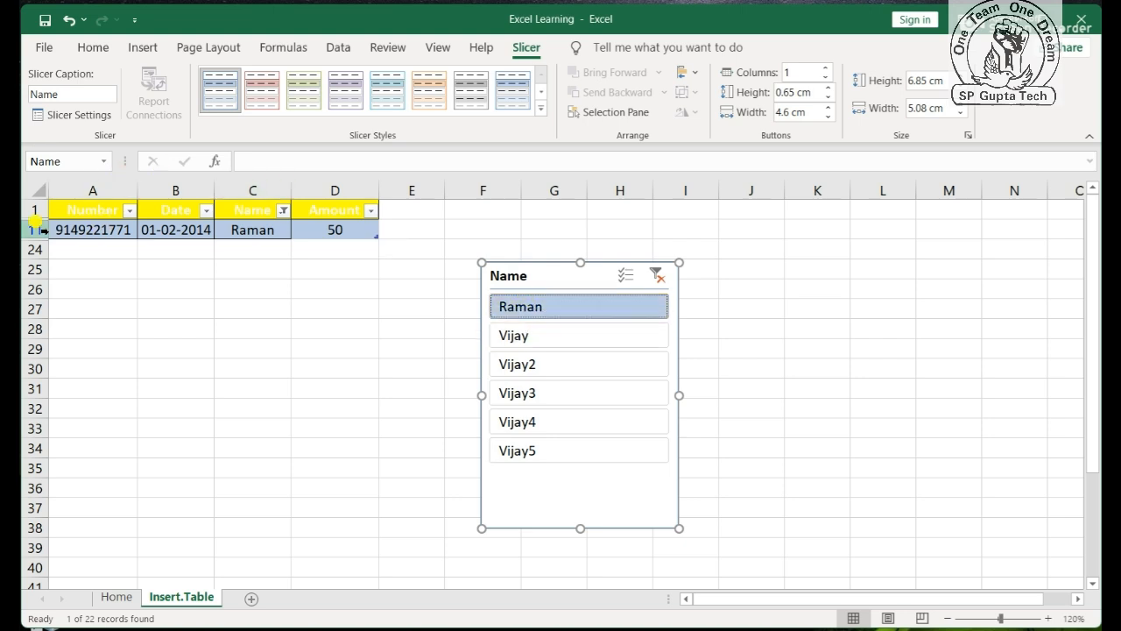
click(513, 341)
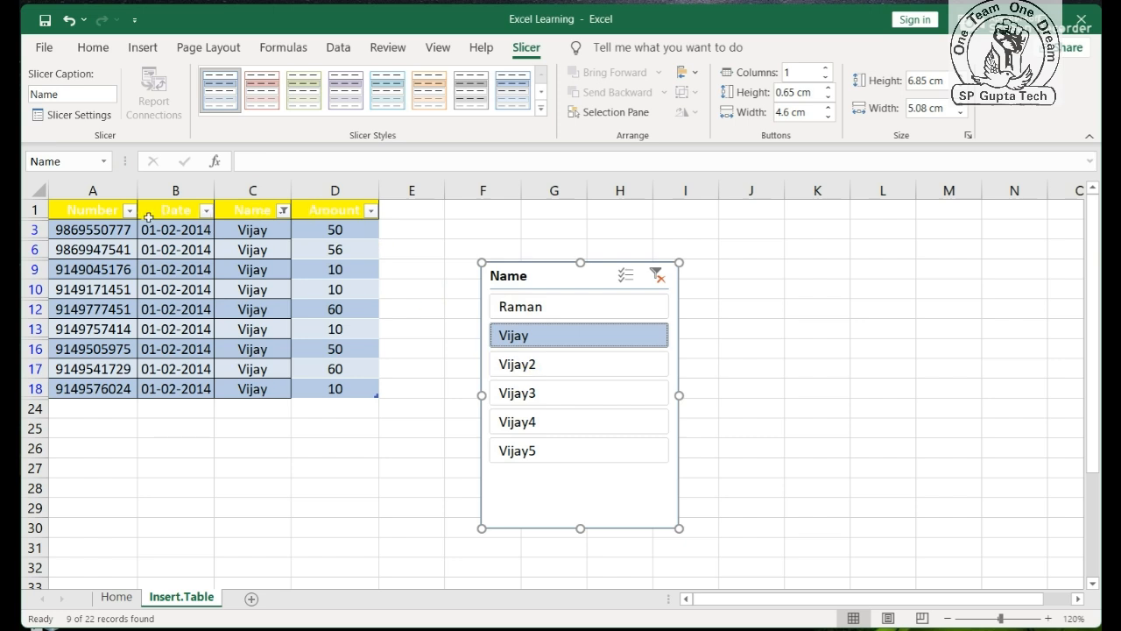
click(519, 373)
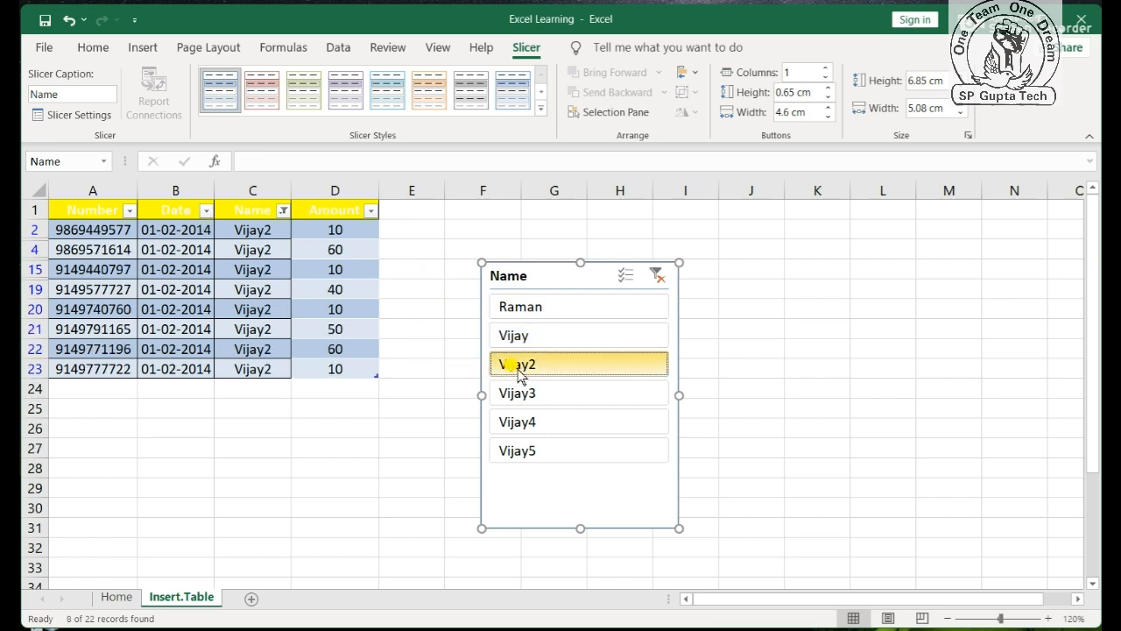
click(568, 421)
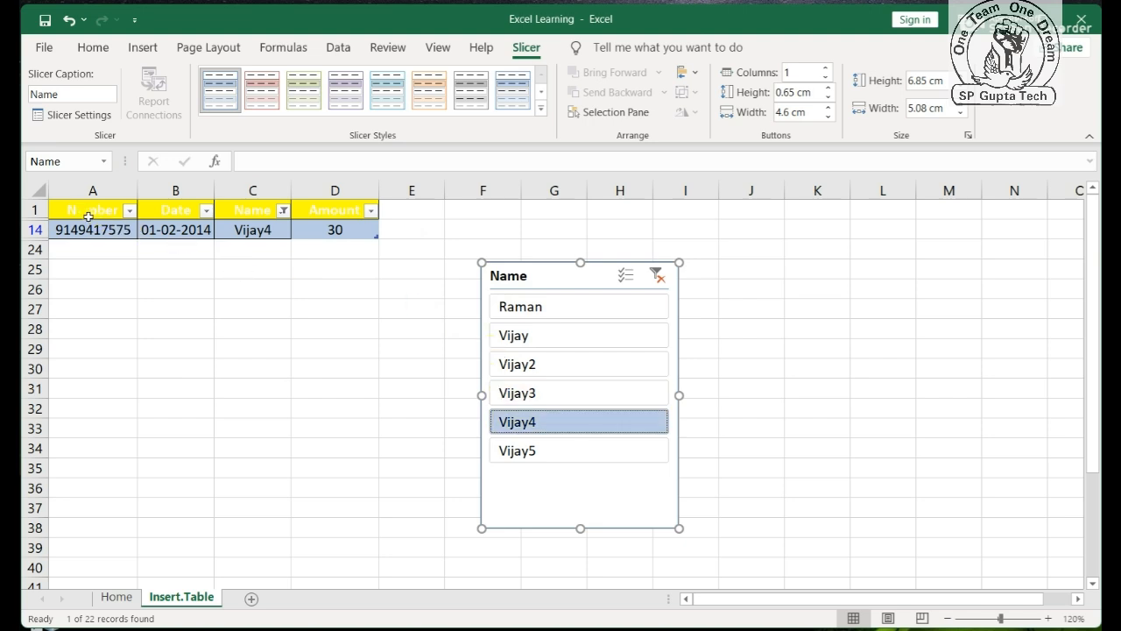
drag(89, 216, 93, 229)
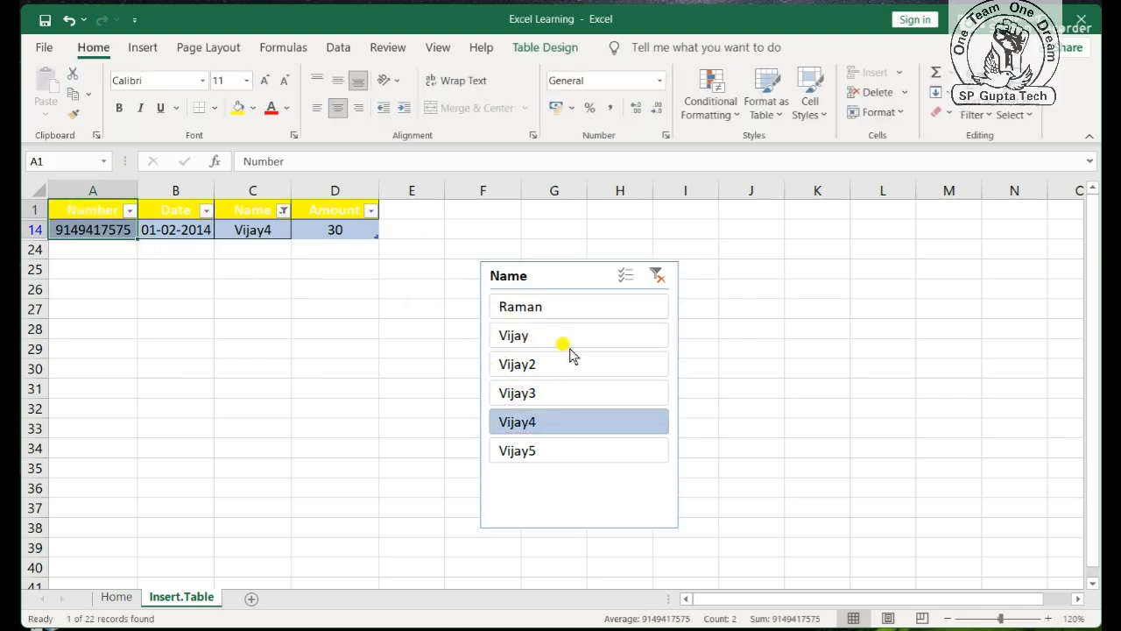
Filter by the first entry of the Name slicer, and turn on multi-select before clearing the filter
click(515, 302)
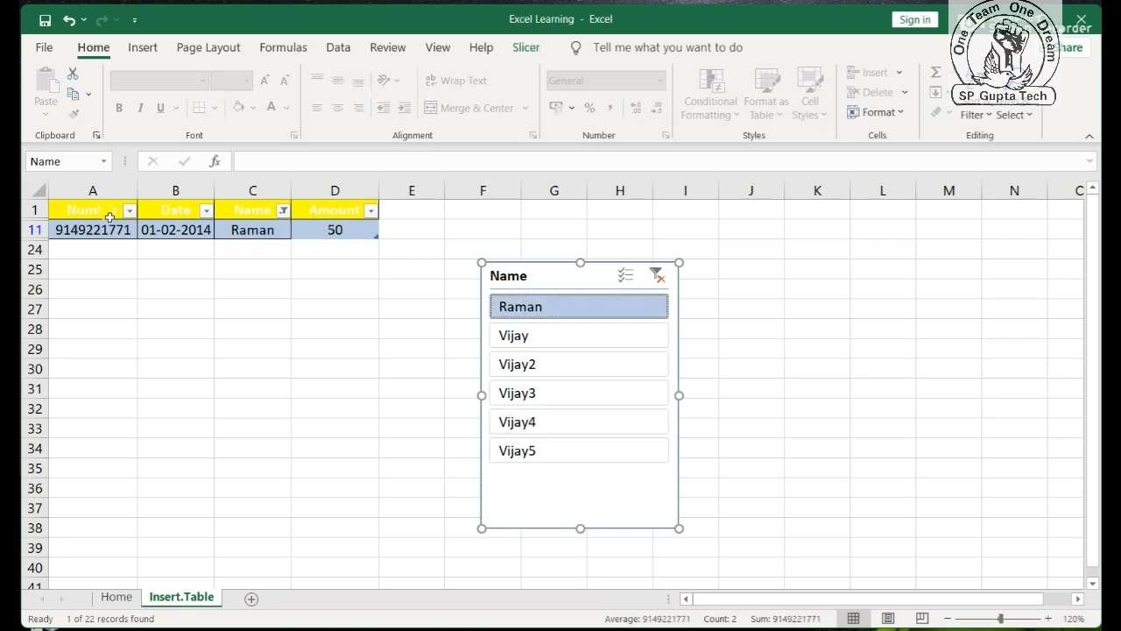
click(625, 275)
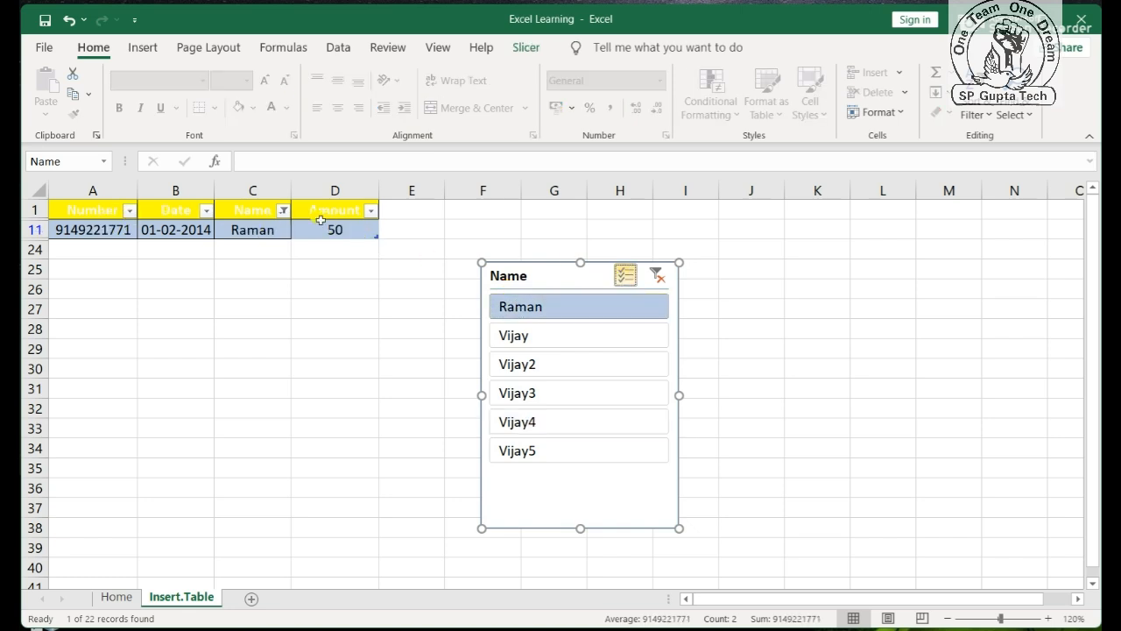
click(656, 276)
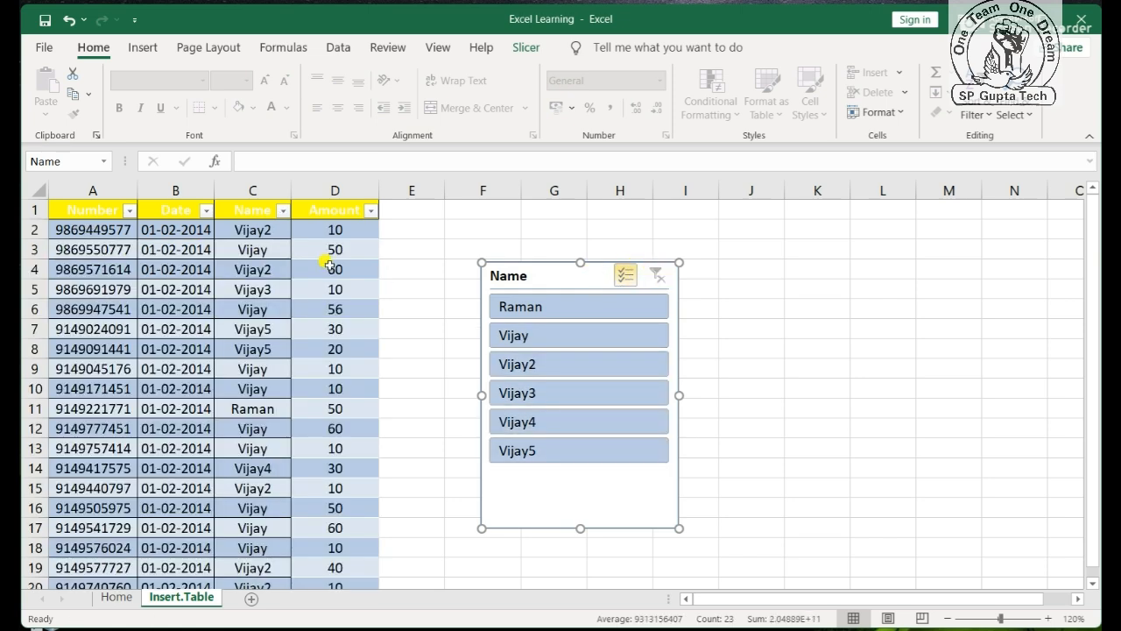
Examine the unfiltered table's records down the Amount column past the last row, and select the whole table range
click(250, 269)
click(335, 269)
key(Down)
key(Down)
key(Down)
key(Down)
key(Down)
key(Down)
key(Down)
key(Down)
key(Down)
key(Down)
key(Down)
key(Down)
key(Down)
key(Down)
key(Down)
key(Down)
key(Down)
key(Down)
key(Down)
key(Down)
key(Down)
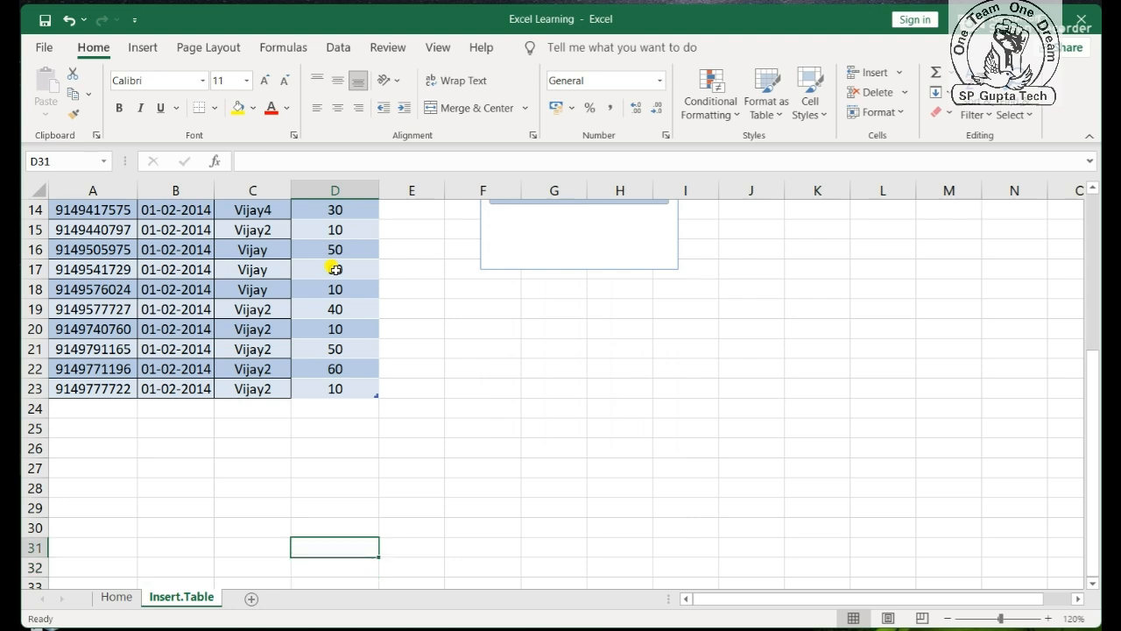
key(Up)
key(Up)
key(Up)
key(Up)
key(Up)
key(Up)
key(Up)
key(Up)
key(Up)
key(Up)
key(Up)
key(Up)
key(Up)
key(Up)
key(Up)
key(Up)
key(Up)
key(Up)
key(Up)
key(Up)
key(Down)
key(Down)
key(Down)
key(Up)
key(Up)
key(Up)
key(Left)
key(Left)
key(Left)
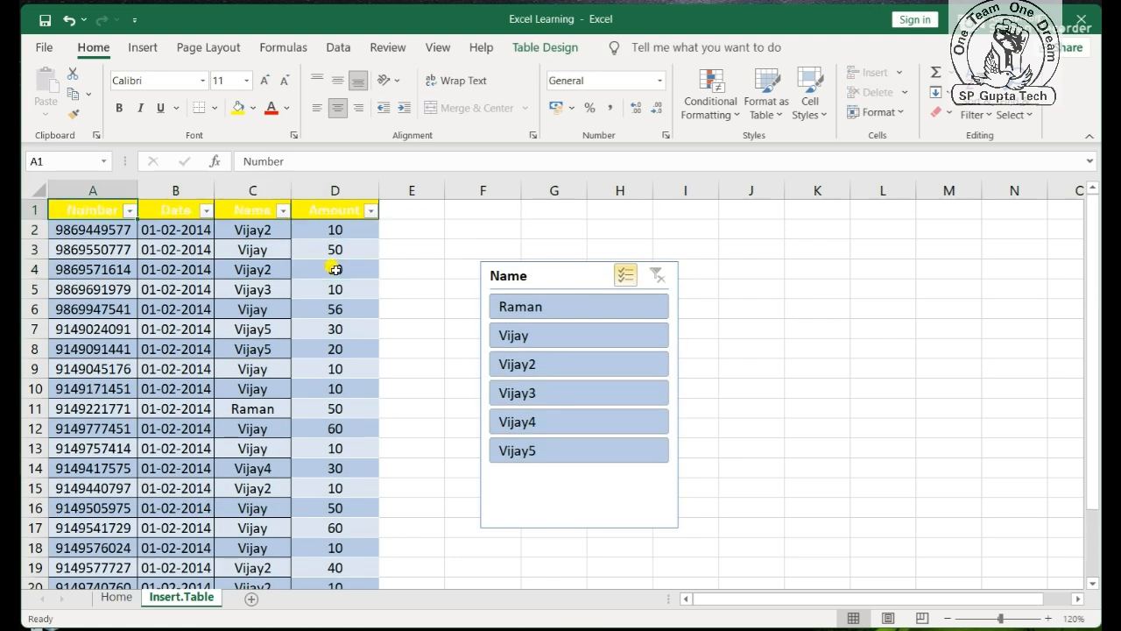
key(ctrl+shift+Right)
key(ctrl+shift+Down)
key(Up)
key(Right)
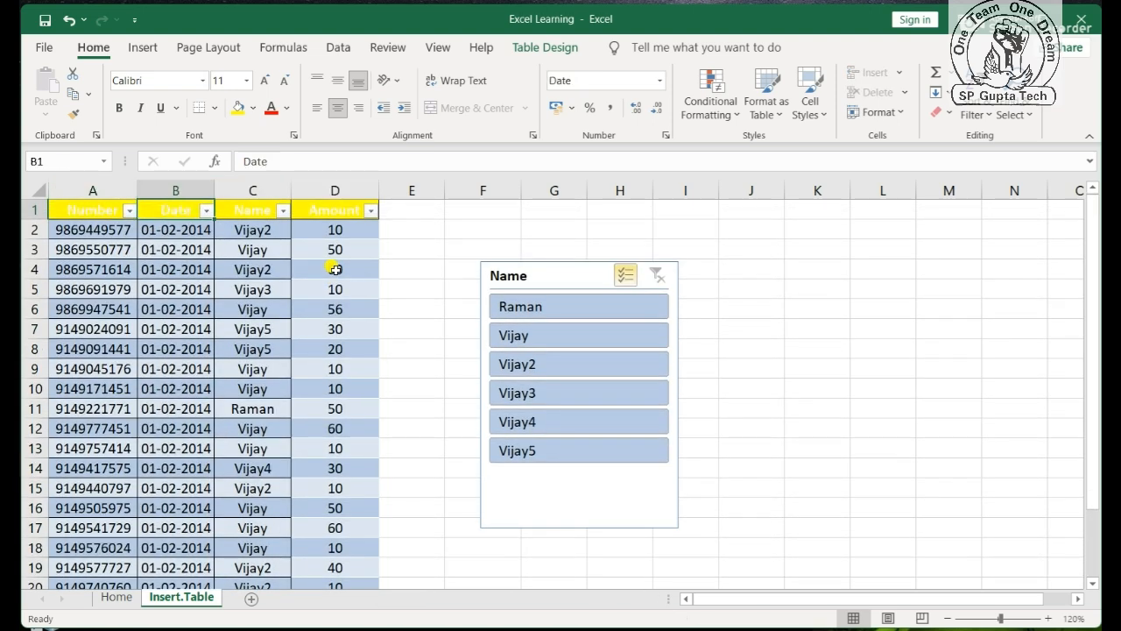
key(Down)
key(Down)
key(Right)
key(Right)
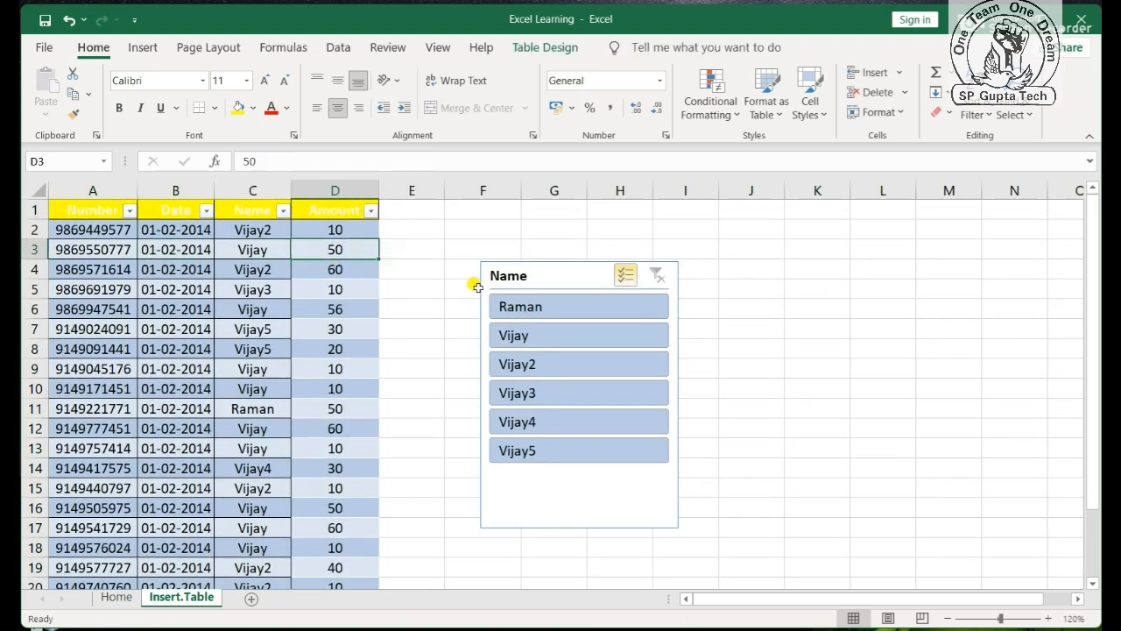
Filter the table to the second entry of the Name slicer and select its visible Amount values in D3:D18
click(522, 299)
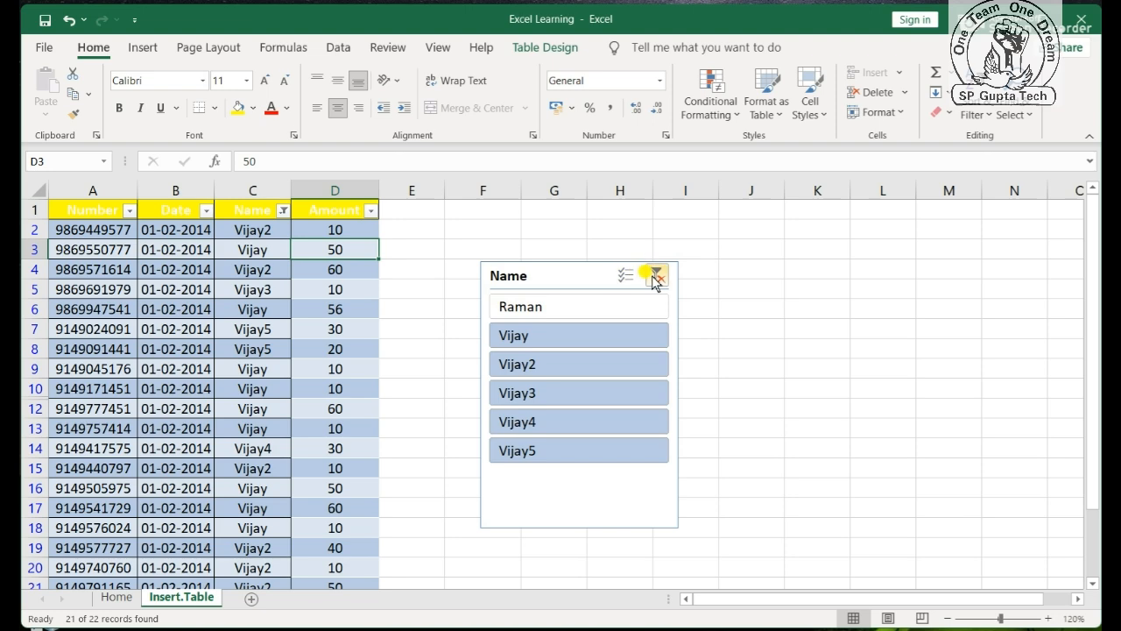
click(657, 276)
click(556, 308)
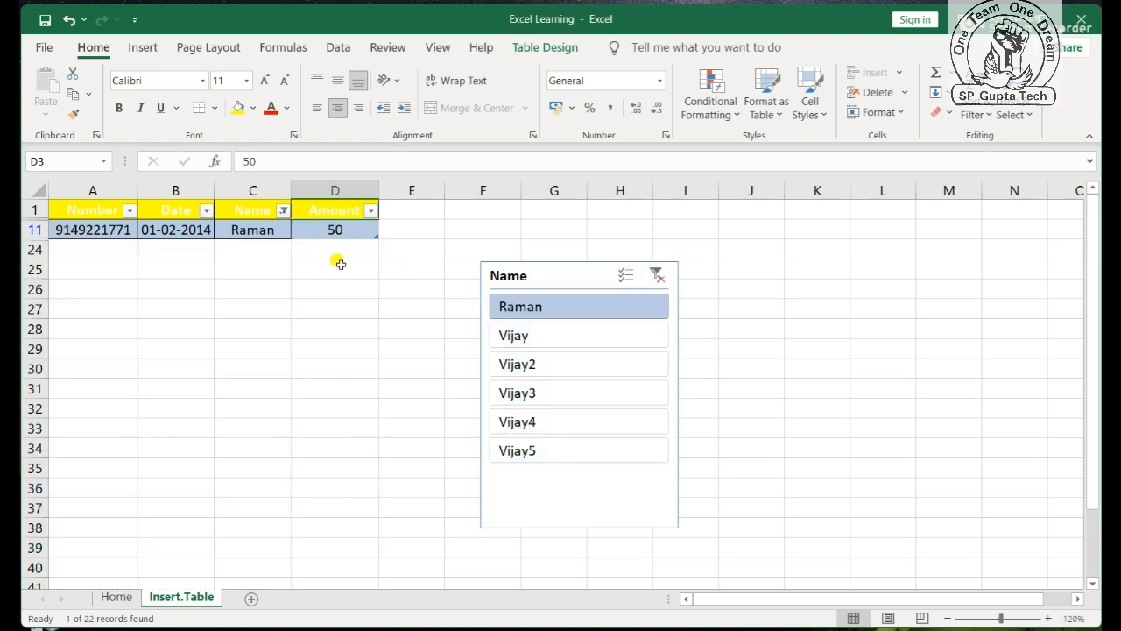
click(515, 335)
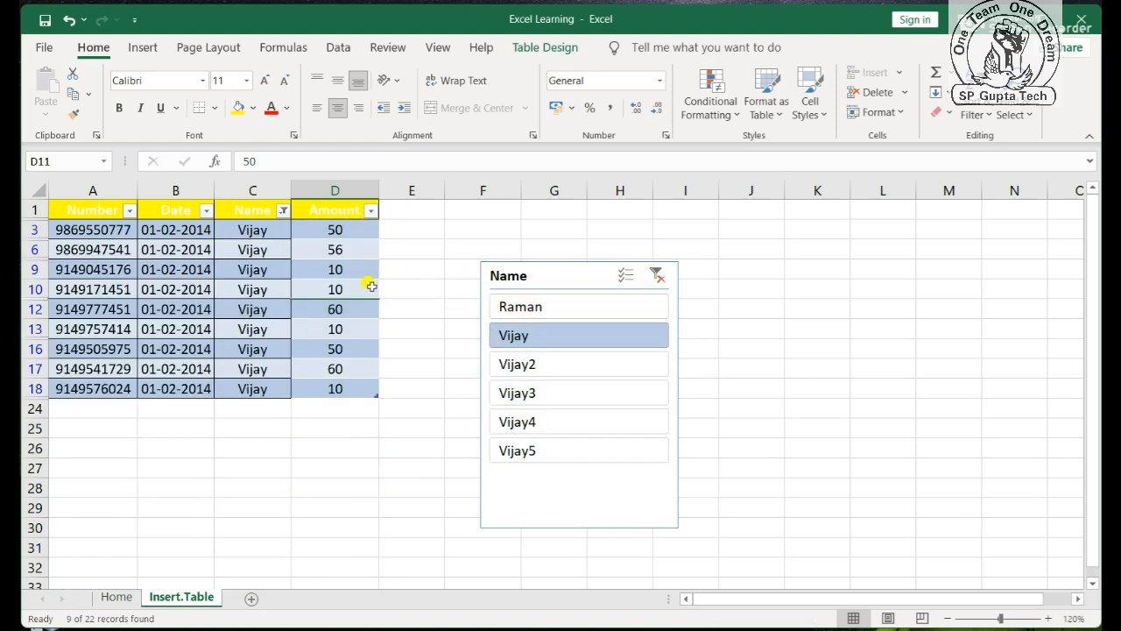
drag(334, 231, 335, 388)
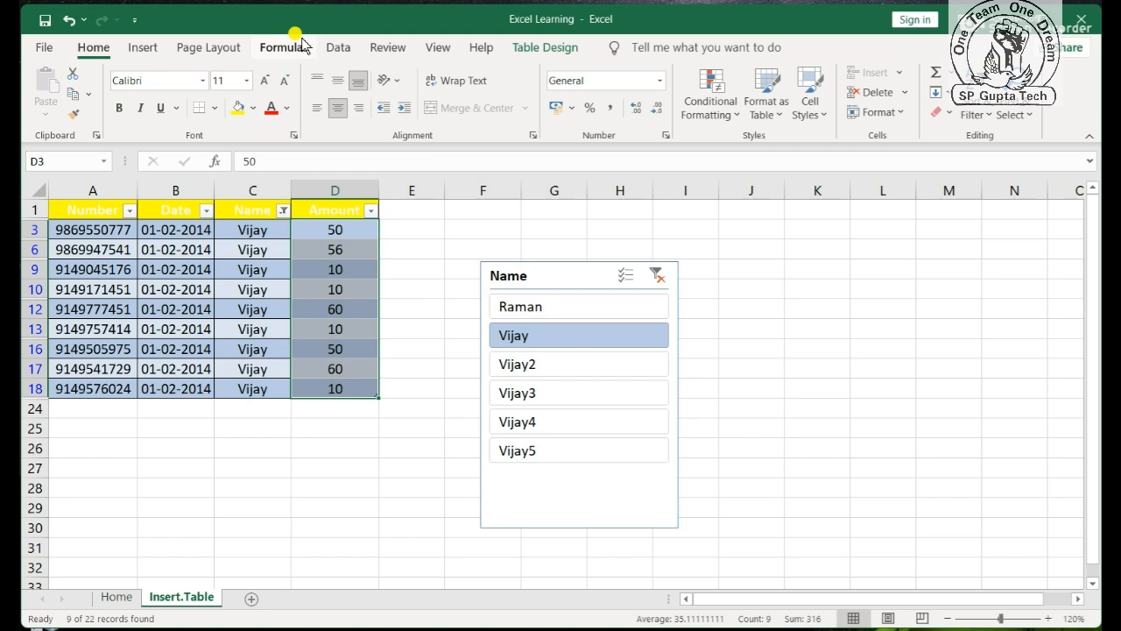
click(142, 49)
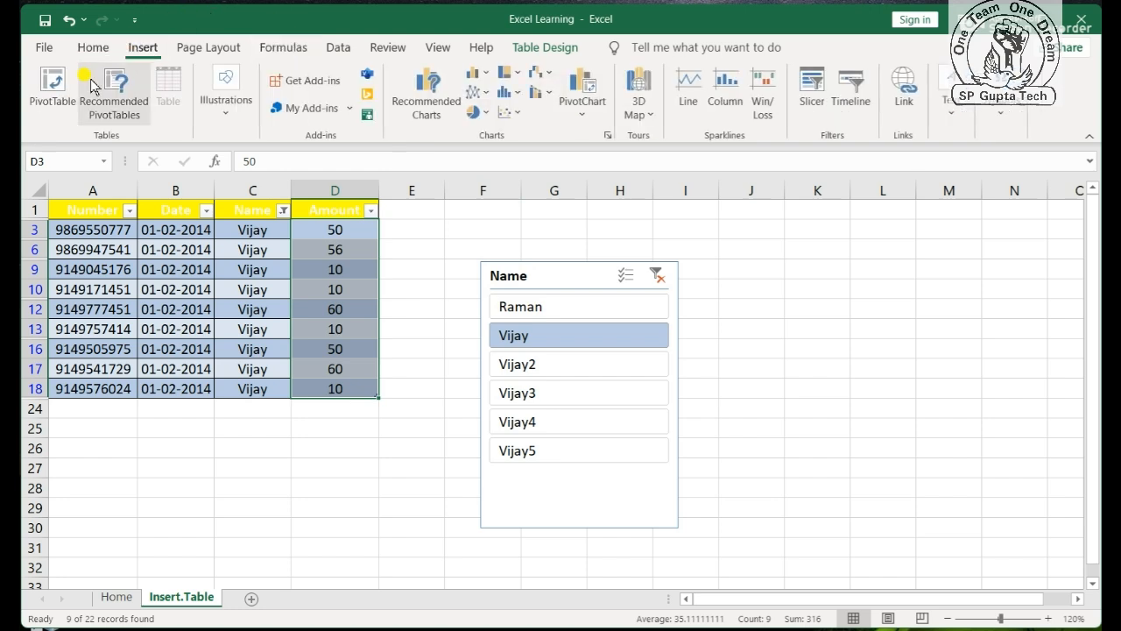